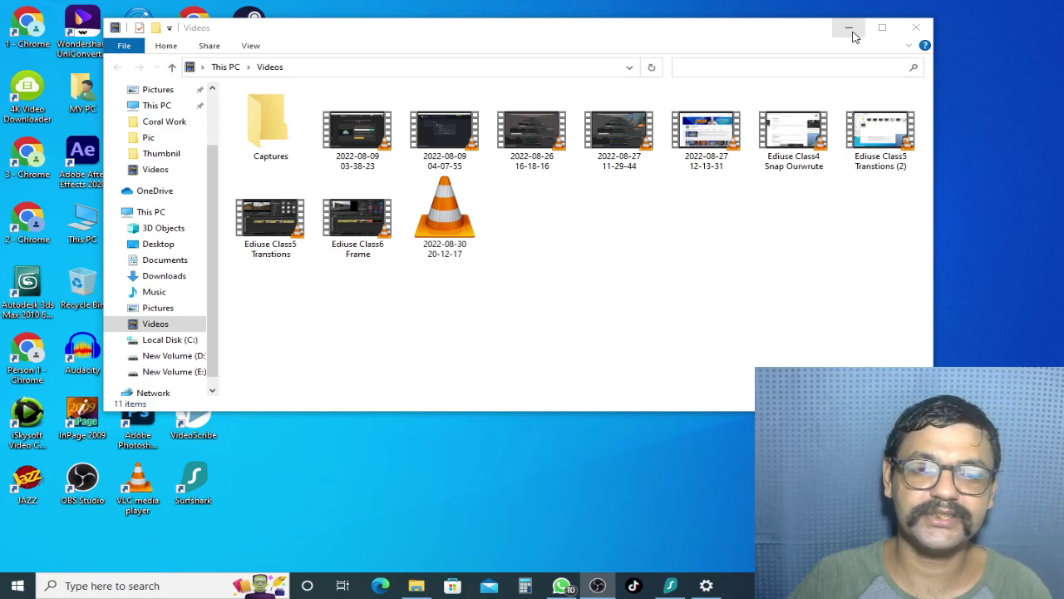
Clear the Videos folder window out of the way and decline loading the last saved file in the EDIUS error dialog.
click(852, 34)
drag(556, 168, 529, 123)
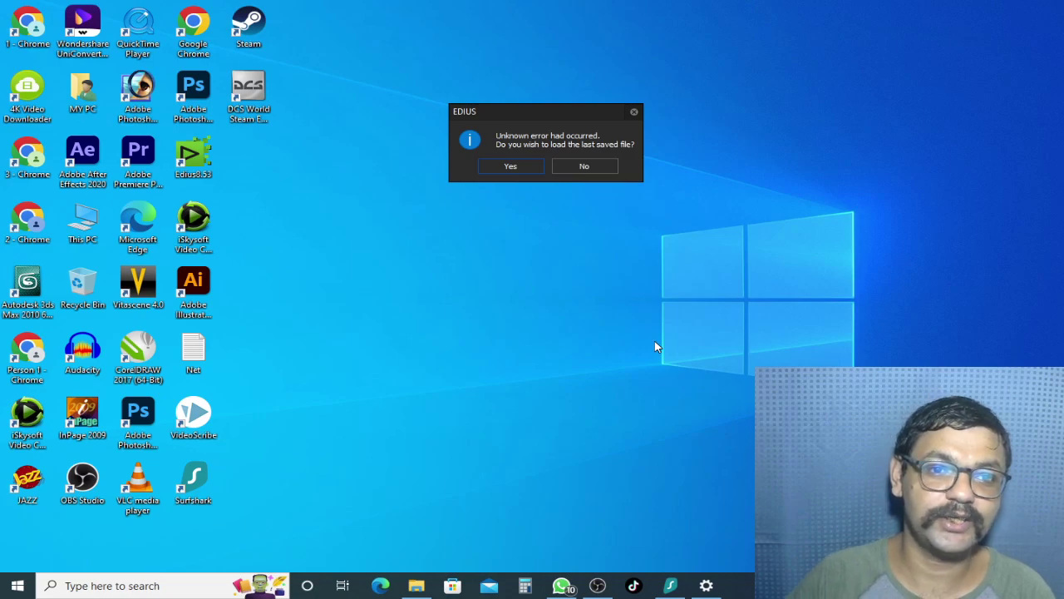
drag(533, 120, 519, 188)
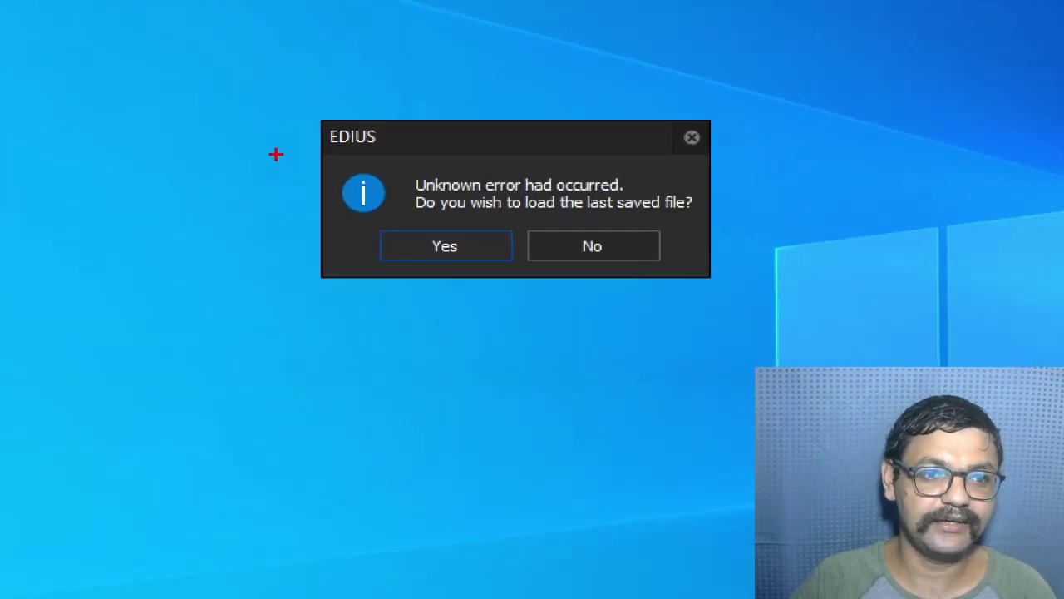
mouse_move(296, 118)
mouse_down()
mouse_move(643, 271)
mouse_move(759, 303)
mouse_up()
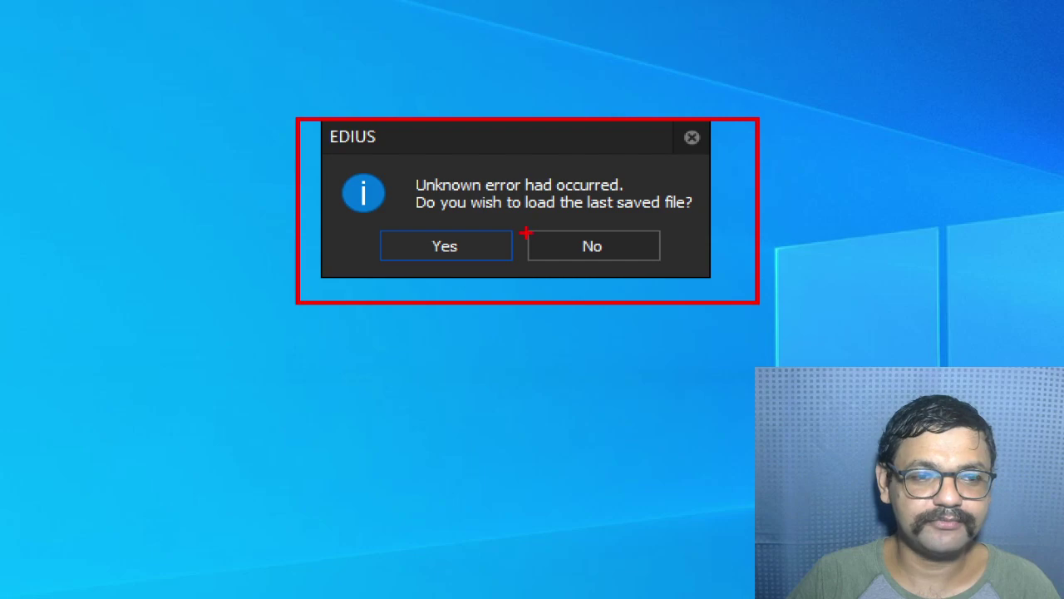
key(Escape)
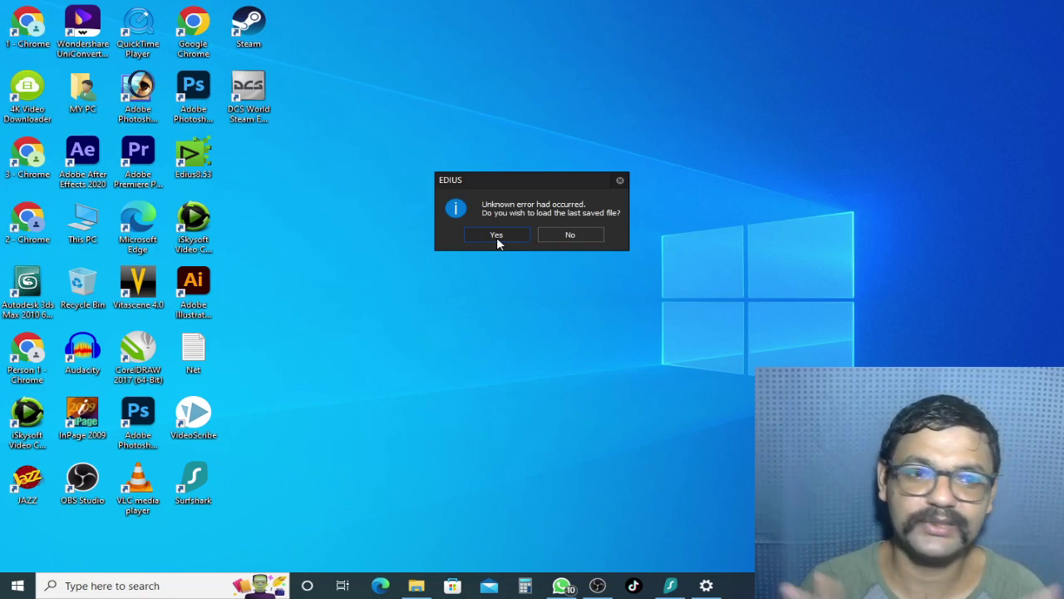
click(584, 237)
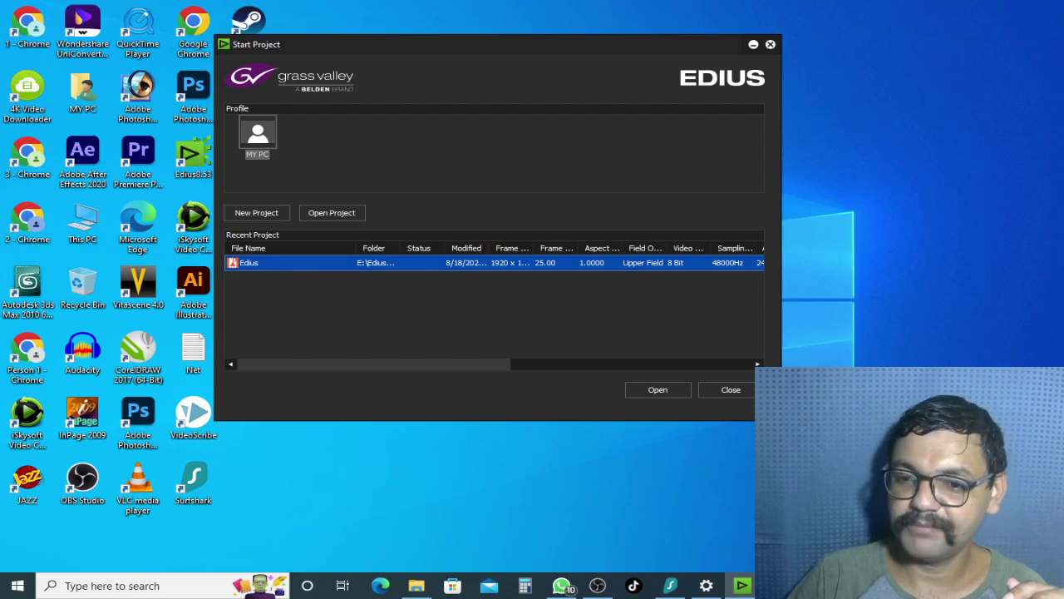
click(523, 293)
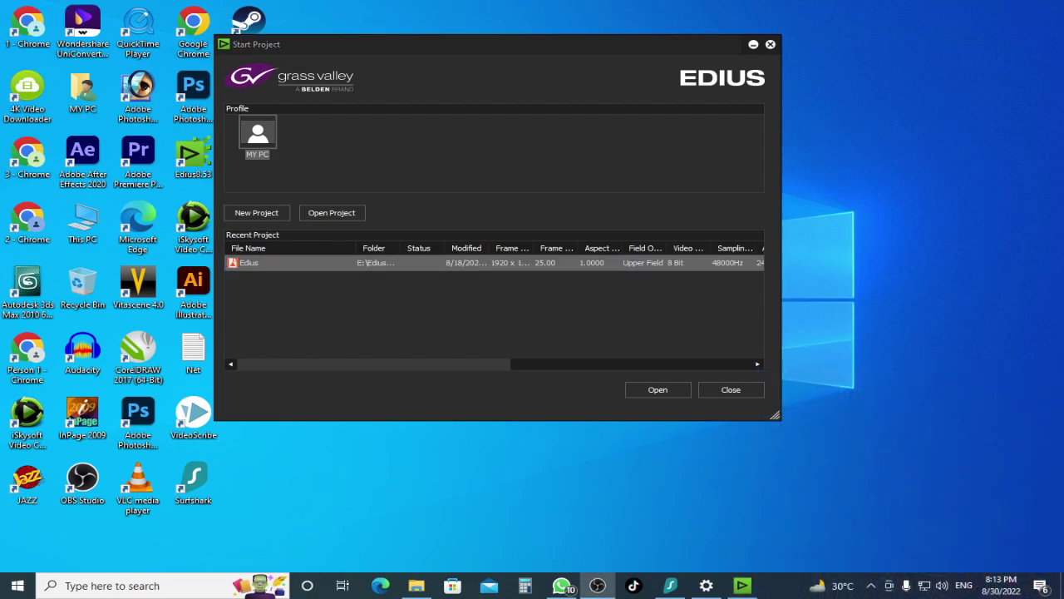
click(321, 212)
click(38, 184)
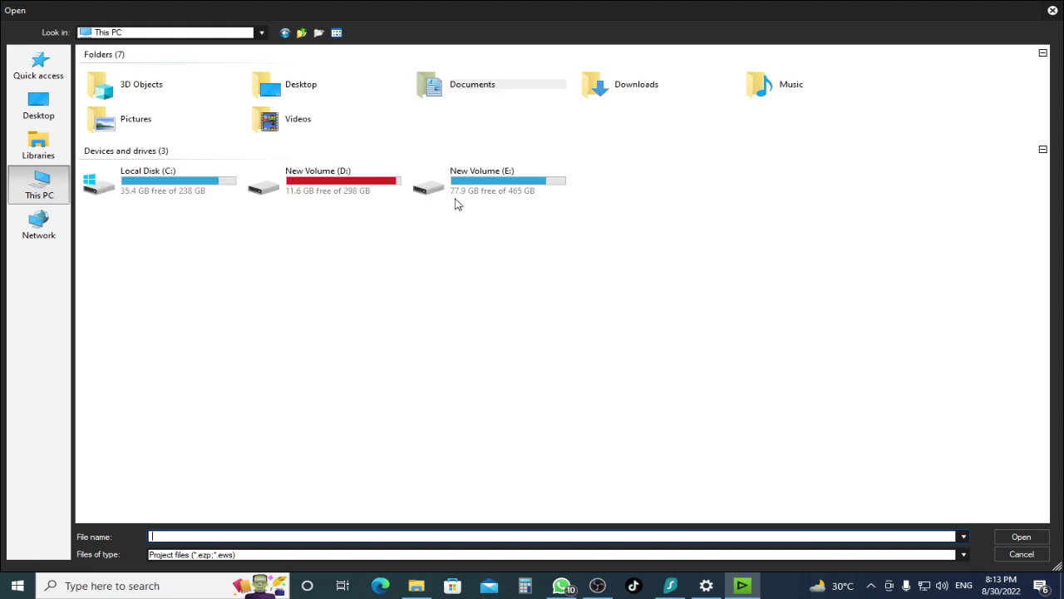
double_click(491, 183)
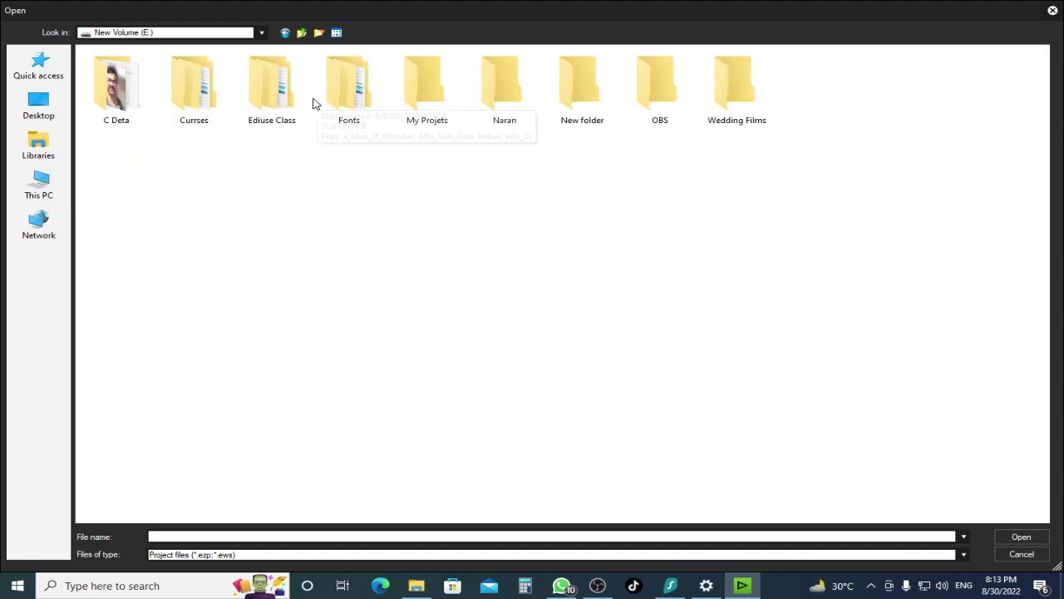
double_click(294, 116)
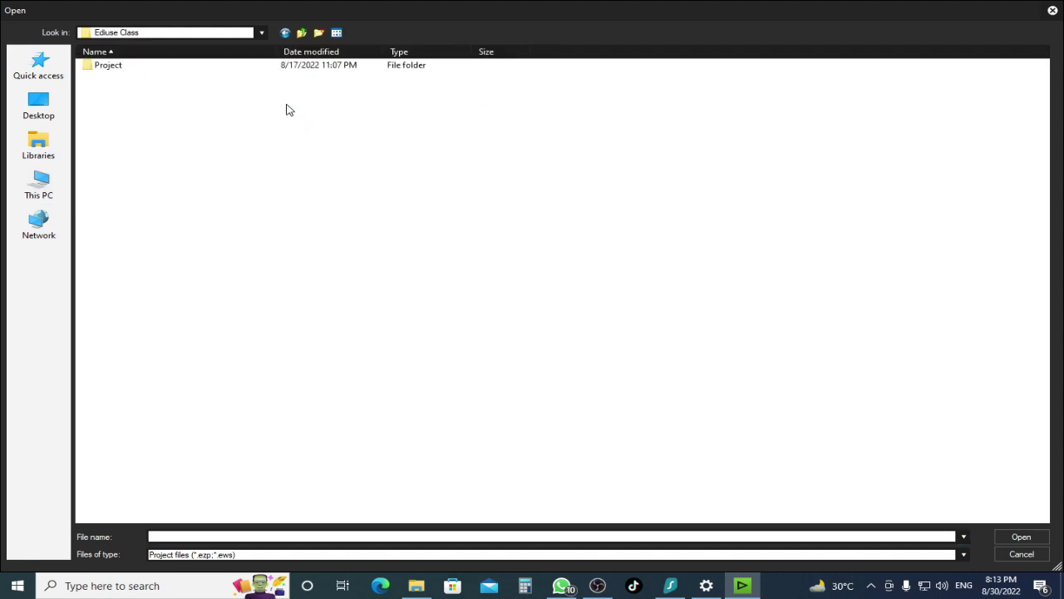
click(89, 70)
double_click(91, 72)
double_click(96, 70)
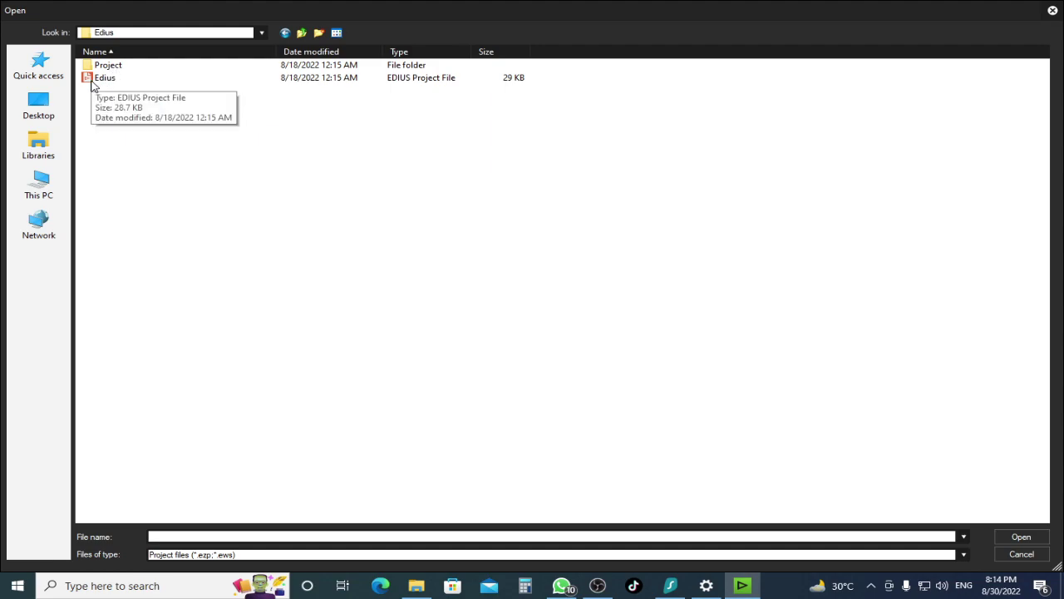
double_click(103, 70)
double_click(112, 66)
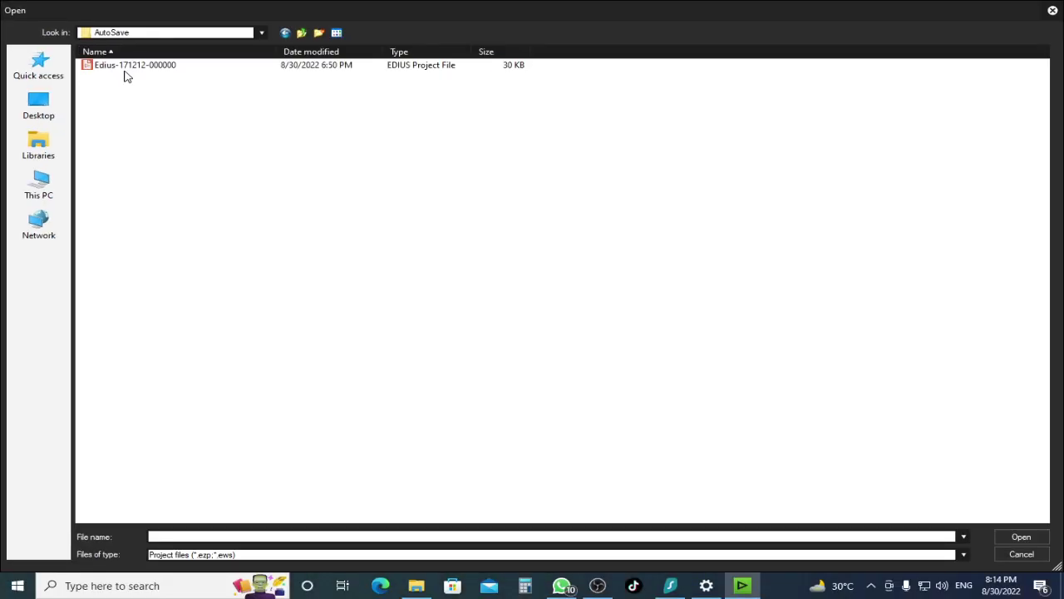
double_click(122, 70)
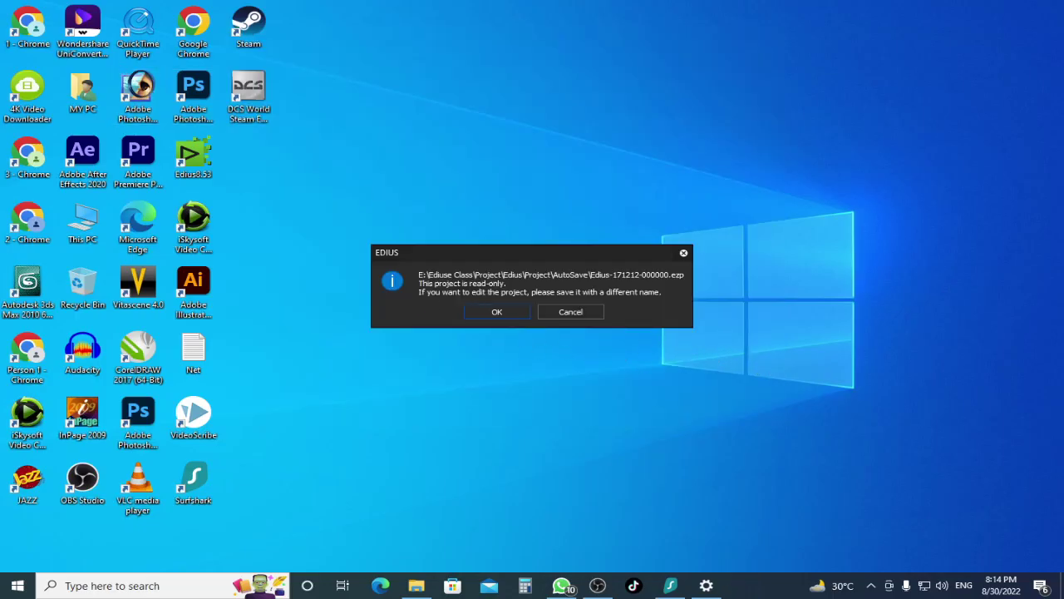
click(511, 311)
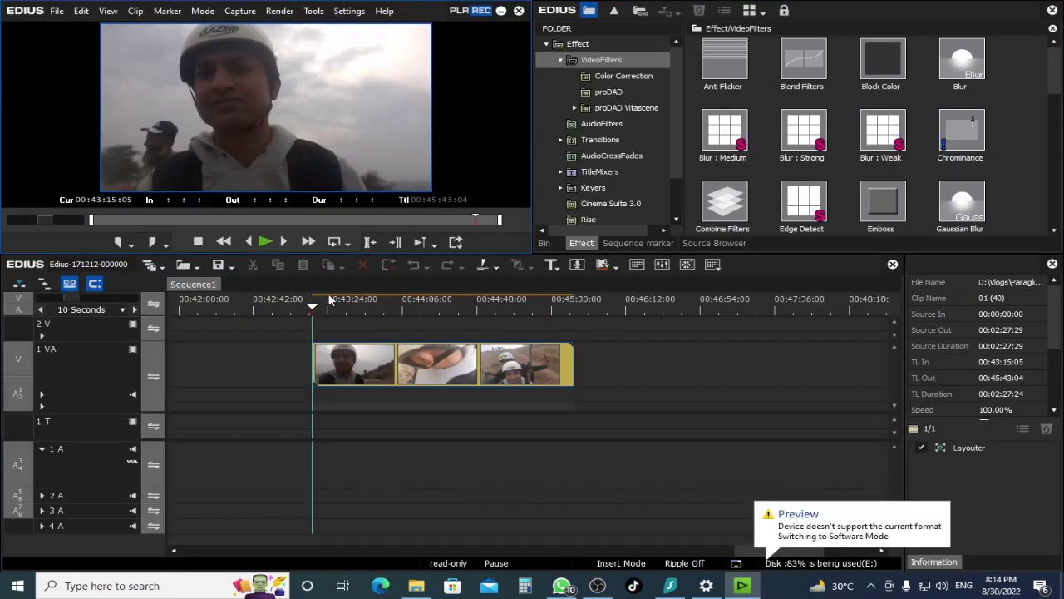
Scrub through the timeline of the autosaved project to check its clips.
mouse_move(331, 301)
mouse_down()
mouse_move(527, 301)
mouse_move(312, 301)
mouse_up()
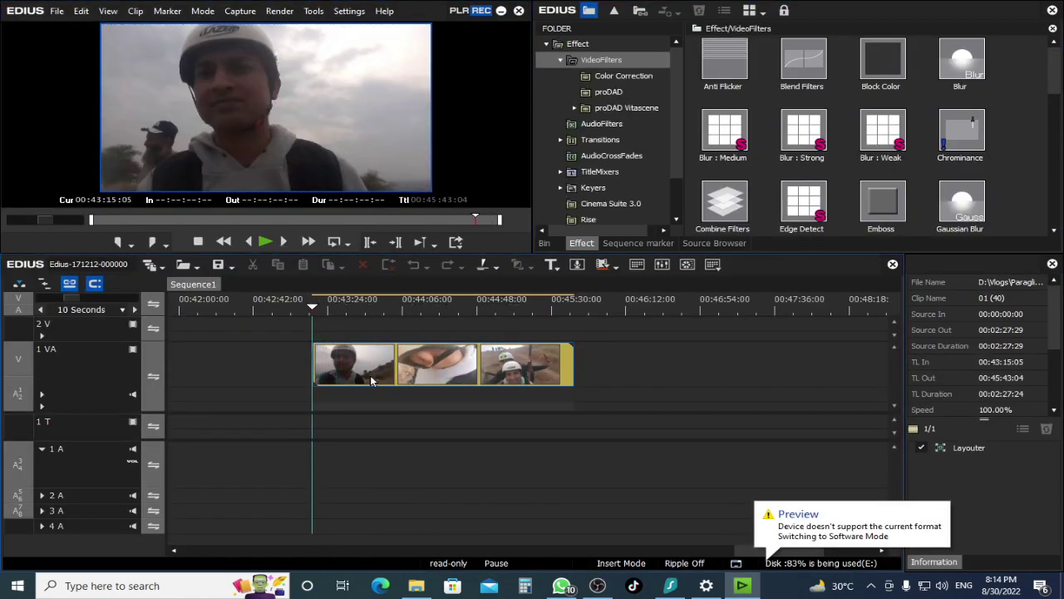
scroll(368, 376, right, 3)
click(295, 309)
drag(301, 315, 462, 399)
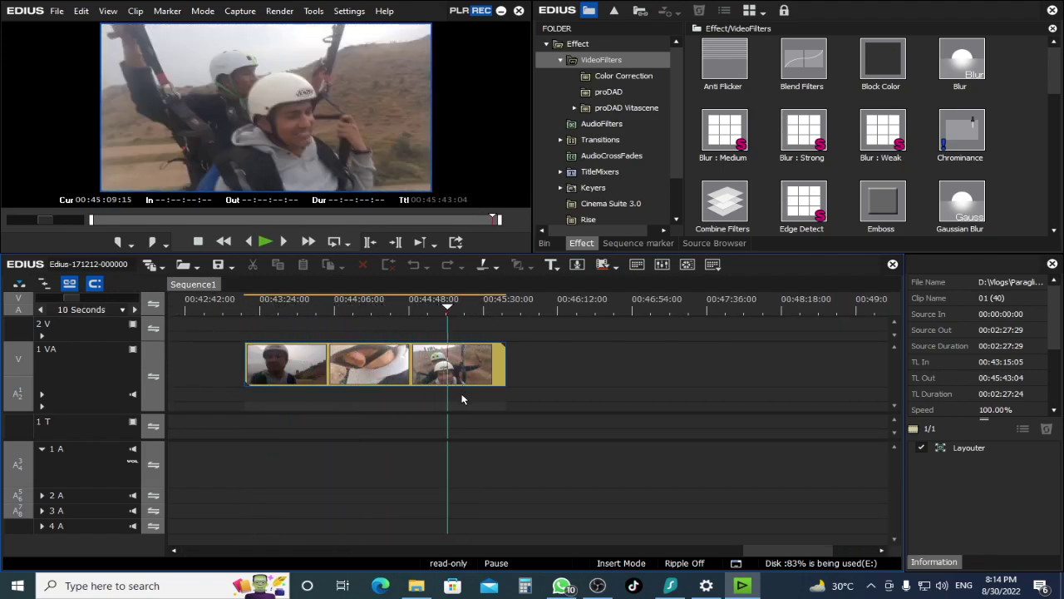
scroll(462, 399, down, 4)
drag(342, 303, 336, 327)
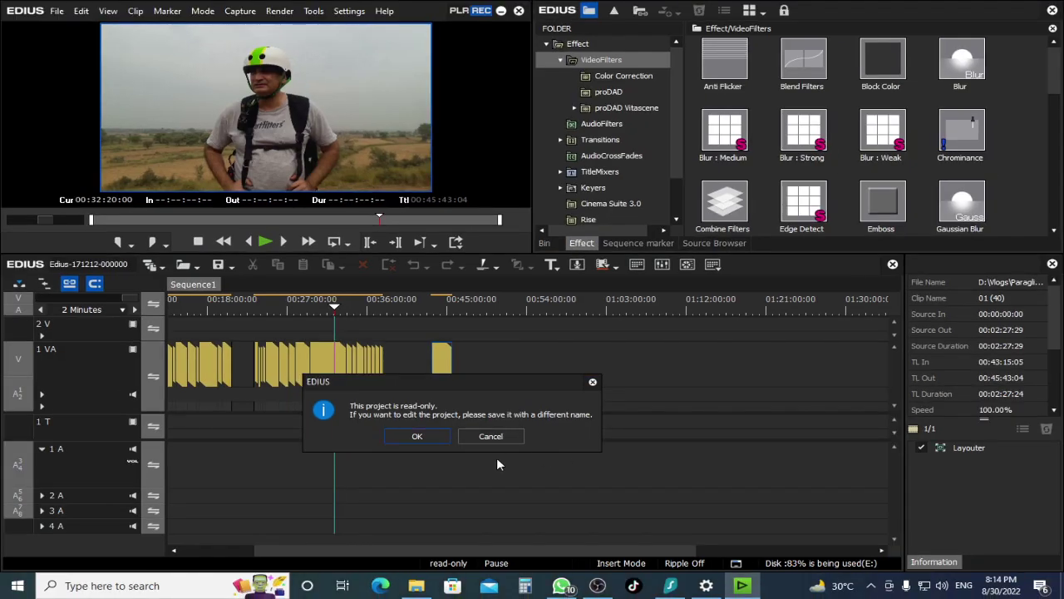
Dismiss the read-only notice and save the project as Edius in the Edius project folder, overwriting the existing file.
click(490, 437)
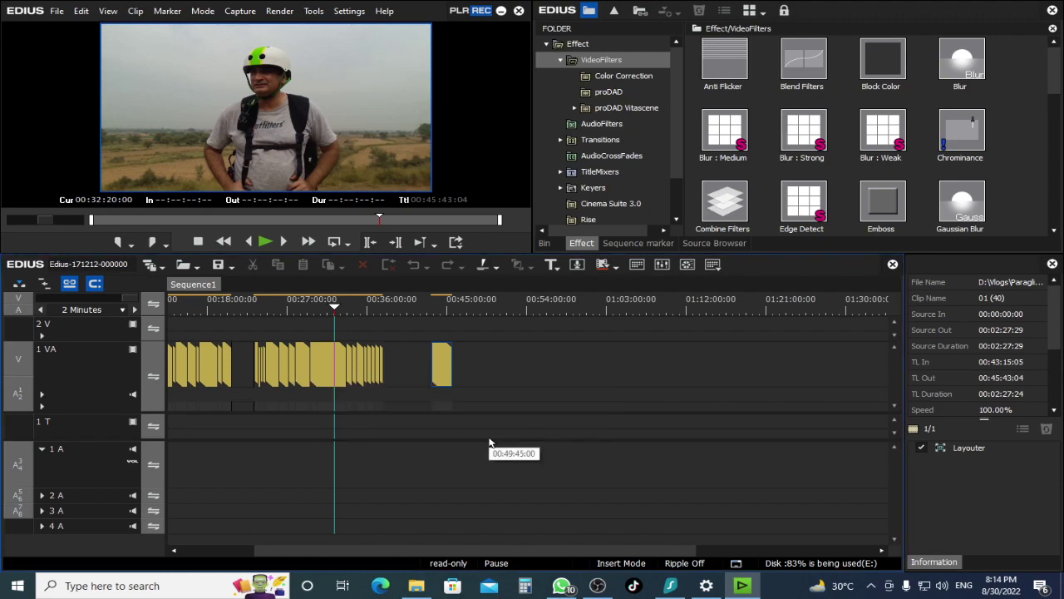
key(ctrl+shift+s)
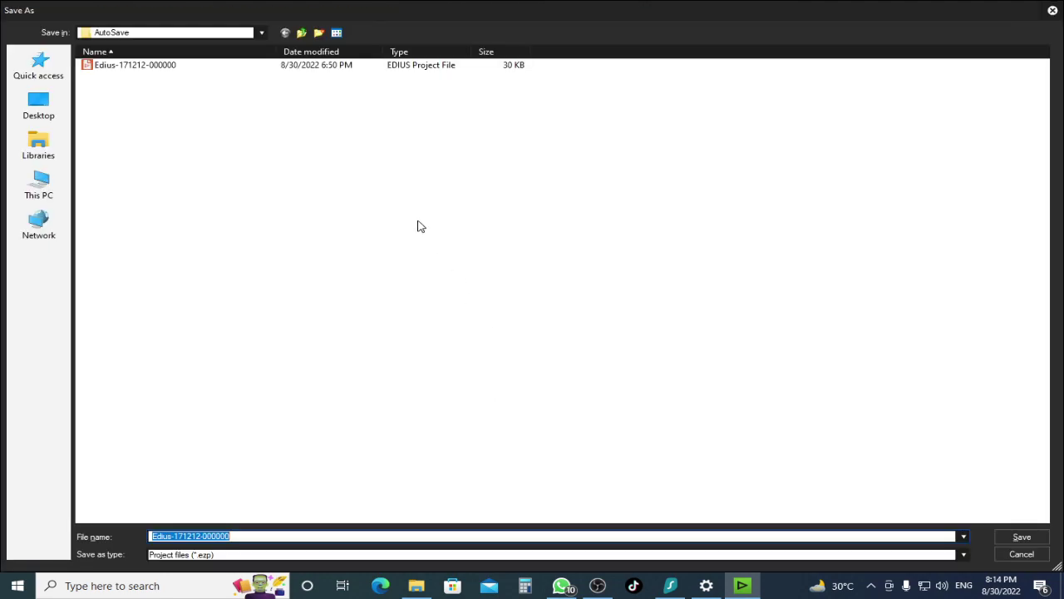
click(302, 33)
click(302, 33)
click(106, 78)
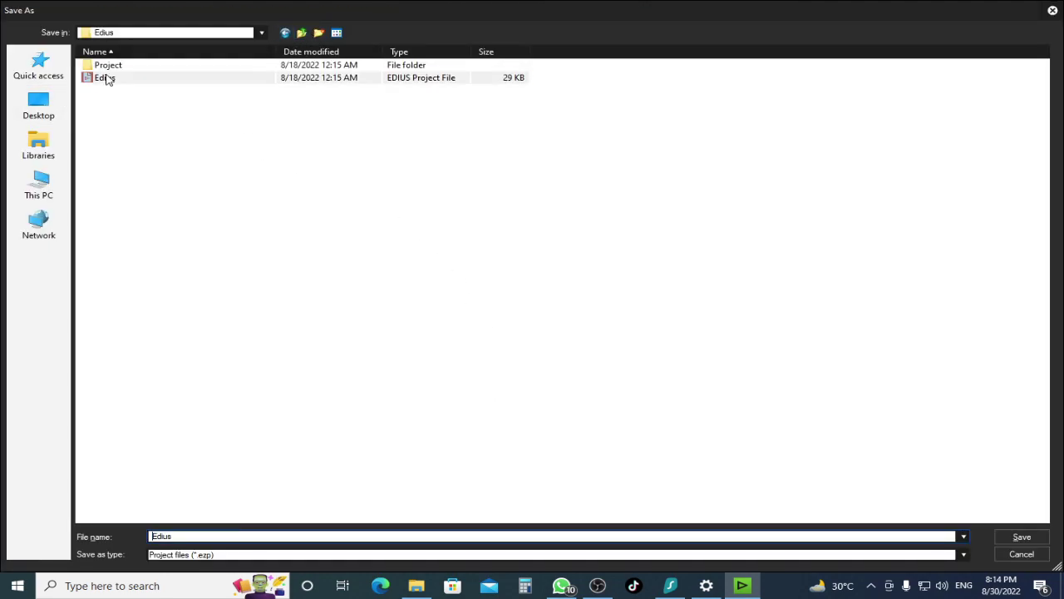
click(106, 78)
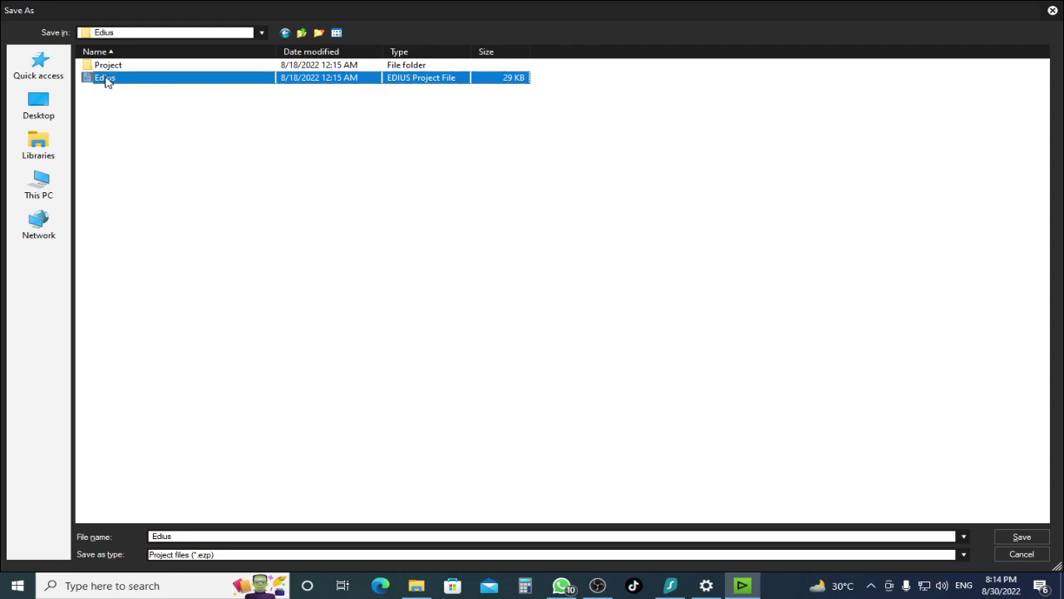
double_click(94, 77)
click(502, 310)
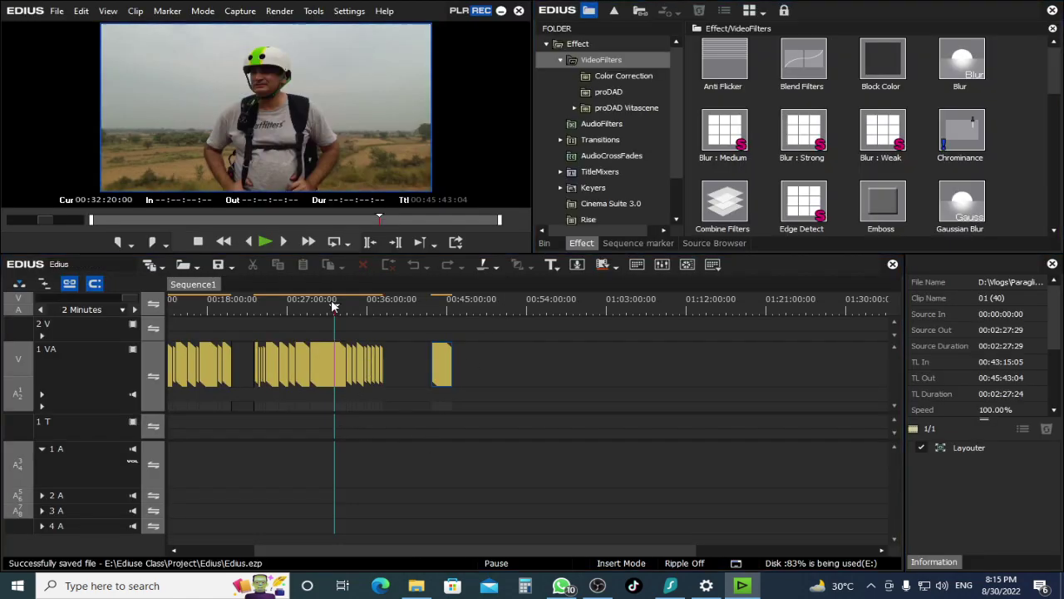
Select the car-interior clip 01 (3) on the 1 VA track and place the playhead at 00:03:28:15.
drag(499, 306, 553, 310)
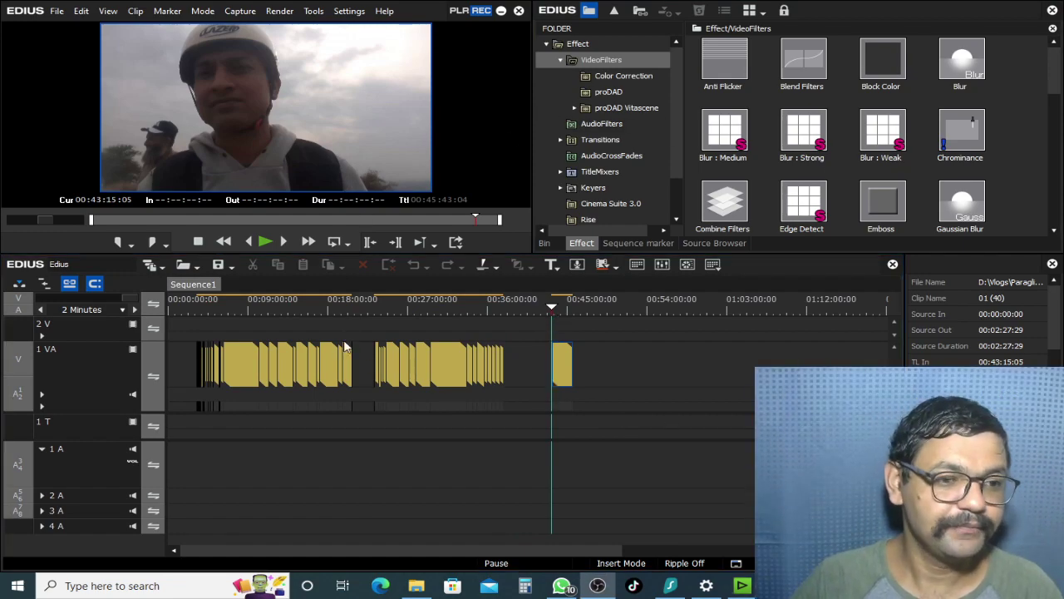
click(197, 305)
scroll(301, 399, up, 7)
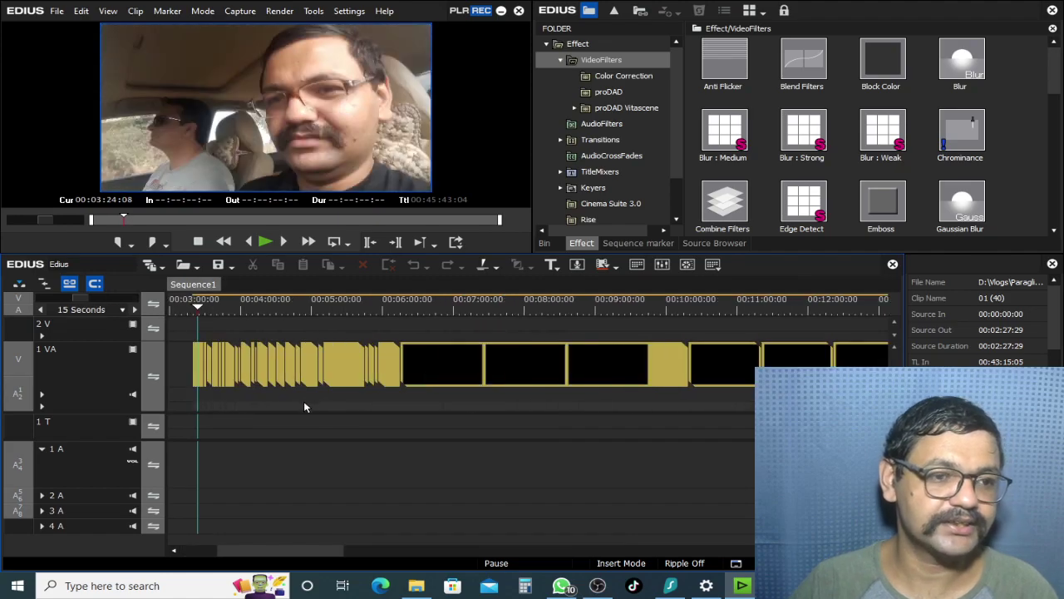
drag(264, 304, 254, 331)
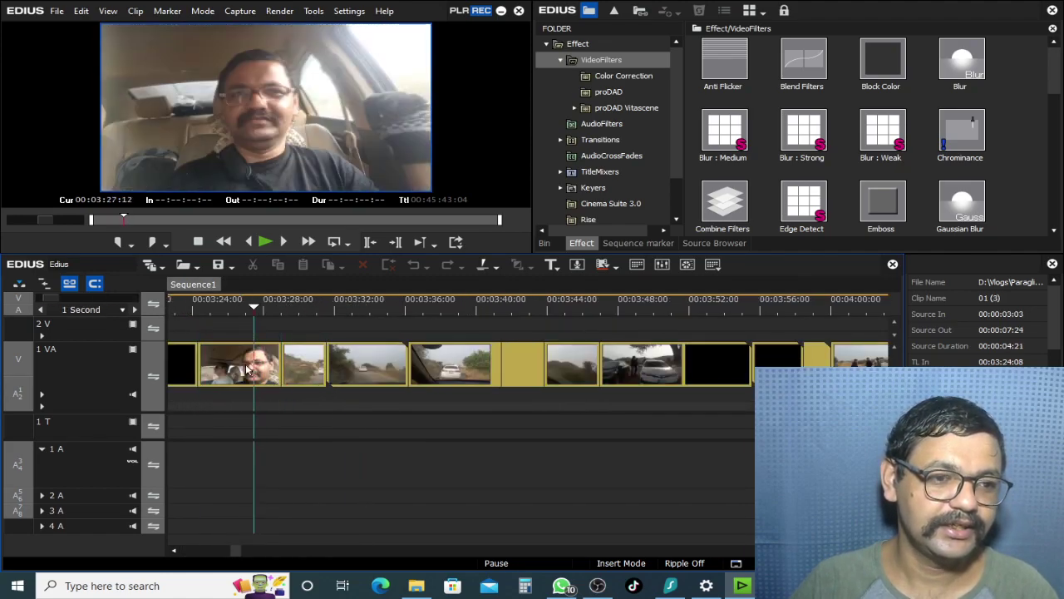
scroll(292, 370, up, 1)
click(293, 370)
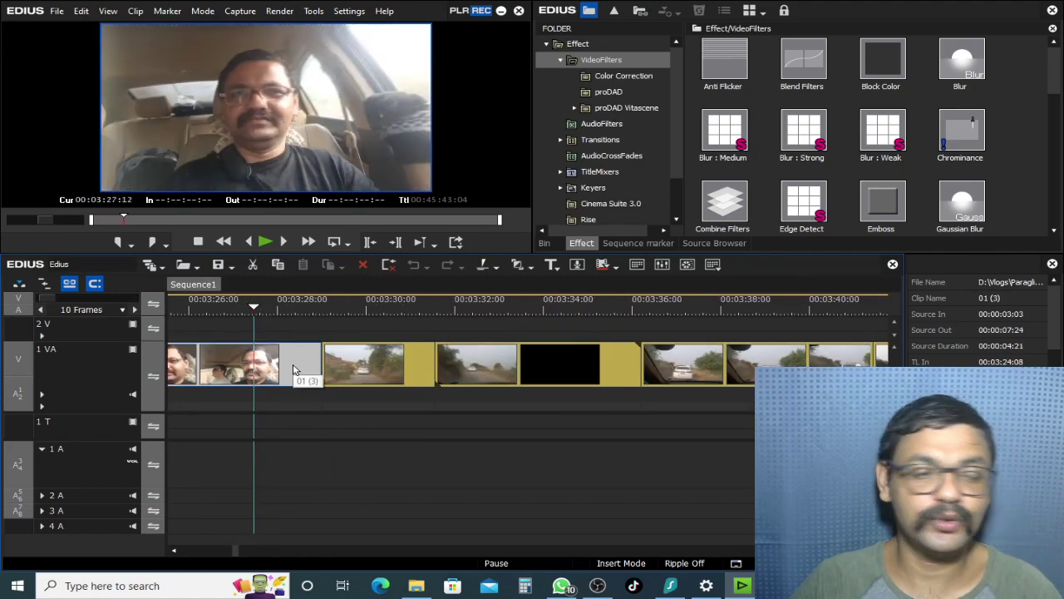
click(394, 332)
key(shift+Left)
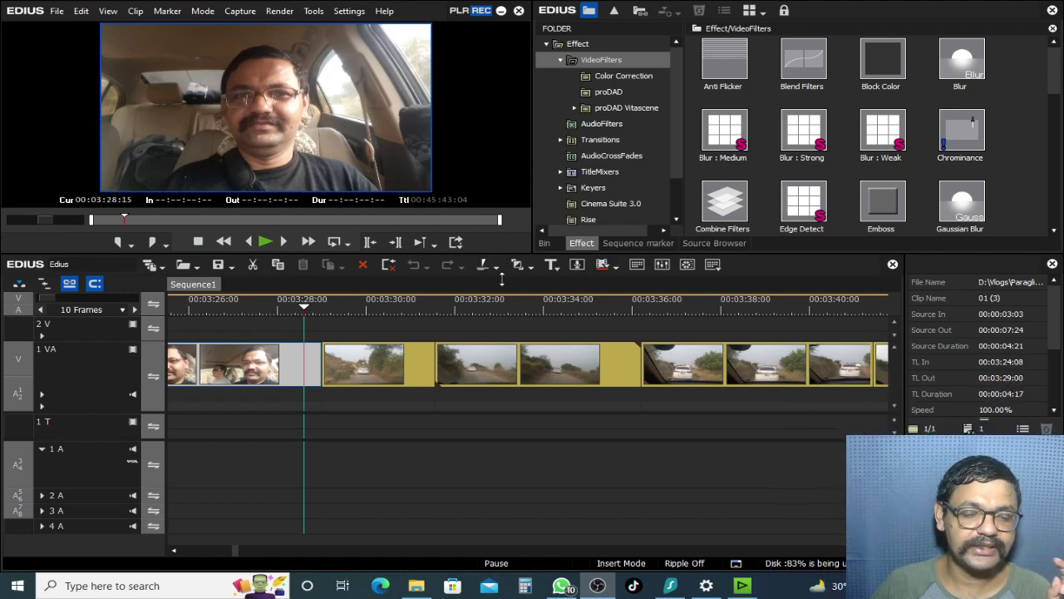
Enlarge the preview and effects area above the timeline and display the Normal set of the GPU Accordion transitions.
drag(502, 271, 502, 363)
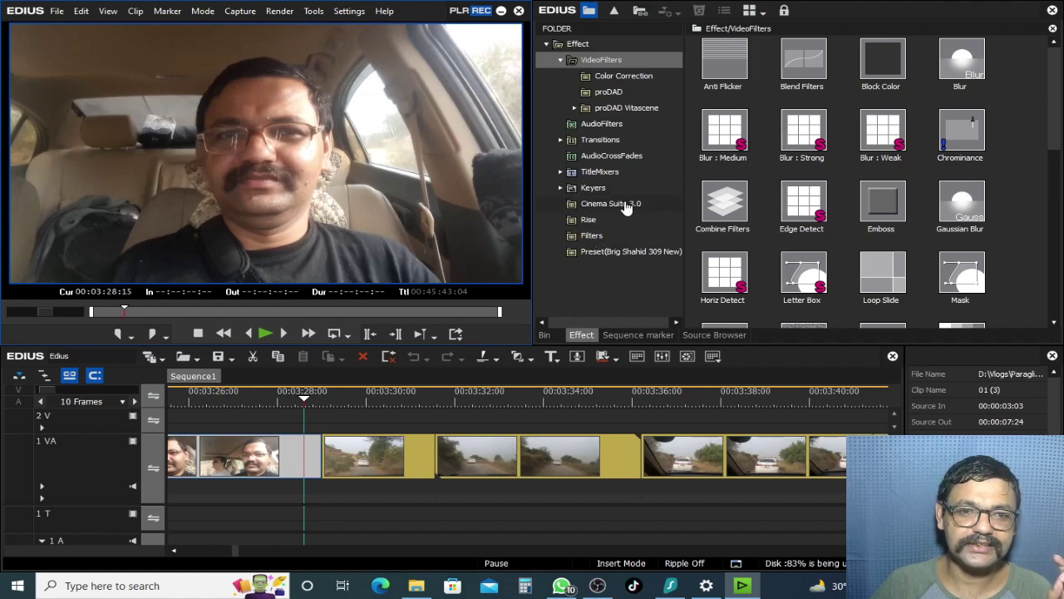
click(604, 141)
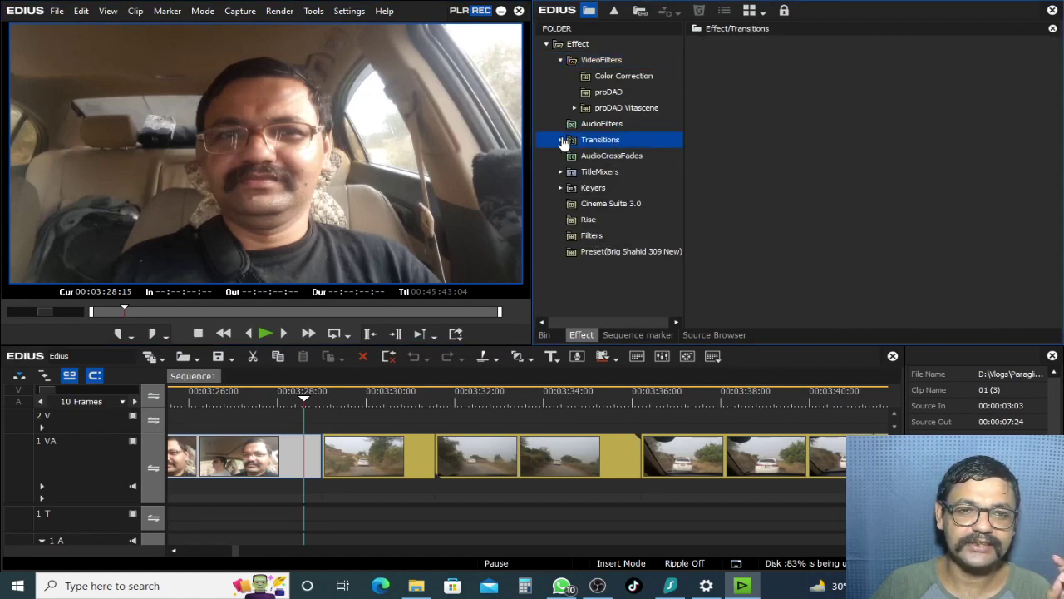
click(562, 140)
click(574, 203)
click(625, 60)
double_click(622, 61)
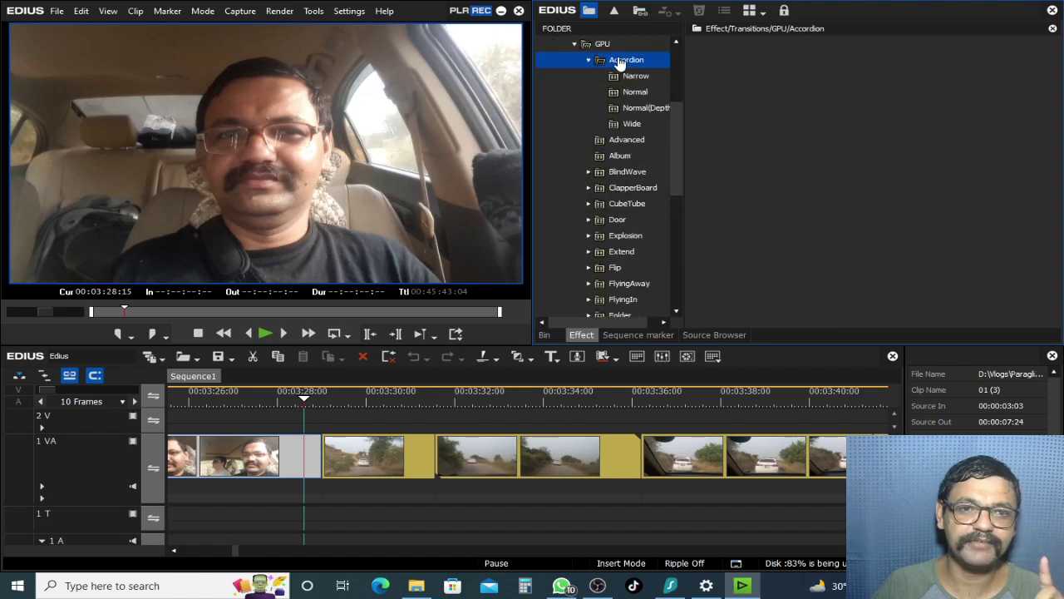
click(632, 76)
click(632, 92)
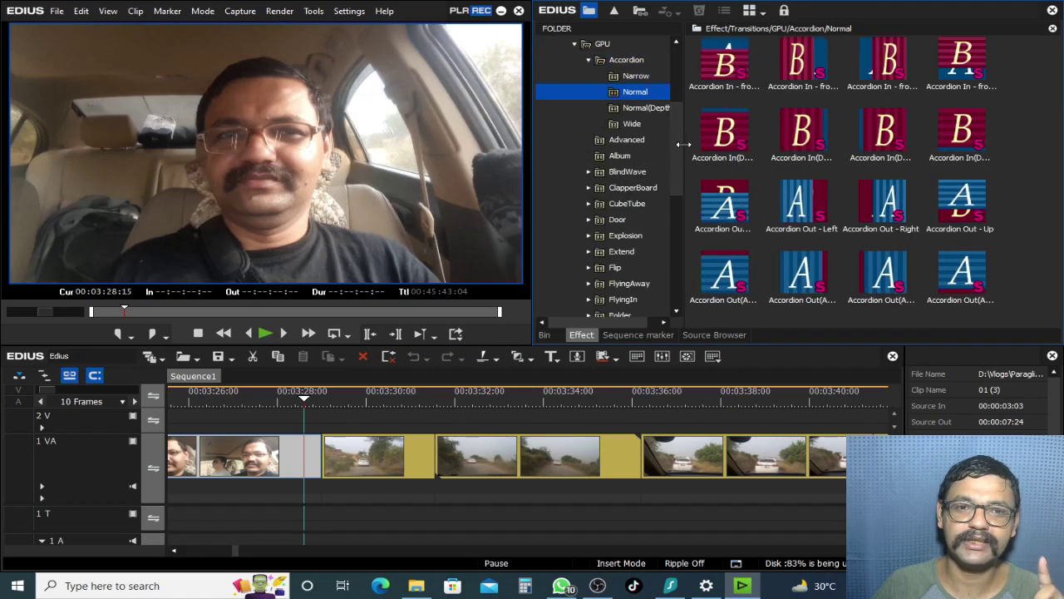
click(723, 135)
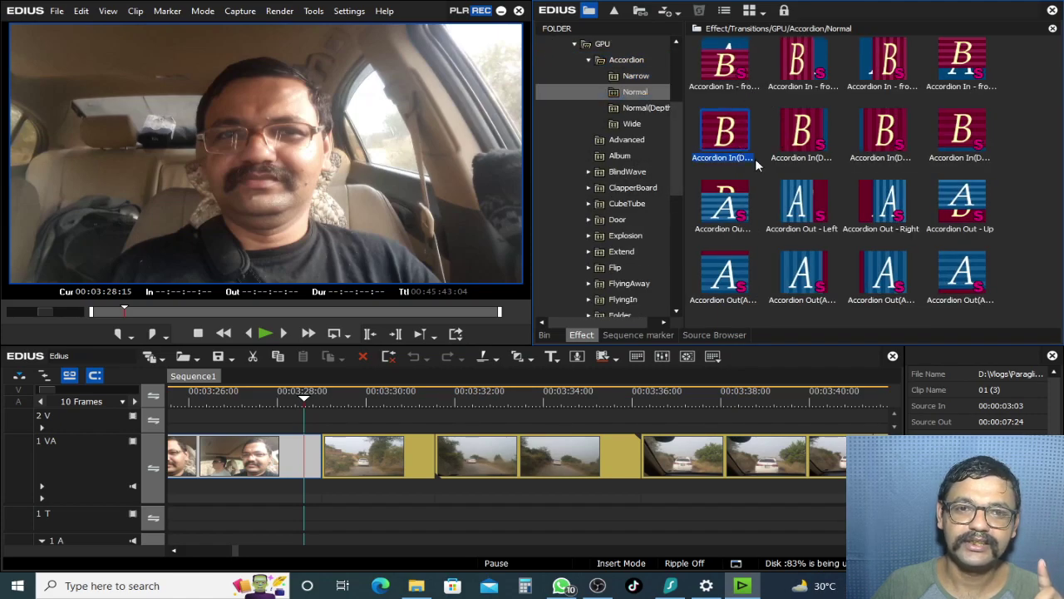
Look at the Double(Pull) transitions in the GPU Door group.
click(617, 219)
double_click(617, 219)
click(643, 236)
click(805, 133)
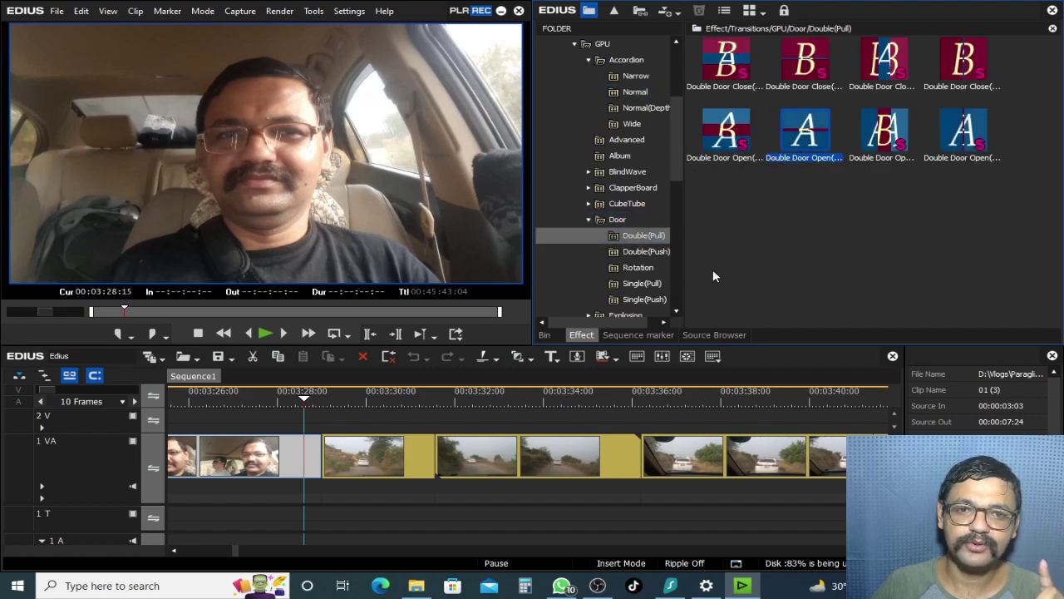
Look at the Circle(Spiral.Depth) transitions in the GPU Twist group, and collapse the Transitions folder.
scroll(635, 266, down, 6)
click(623, 221)
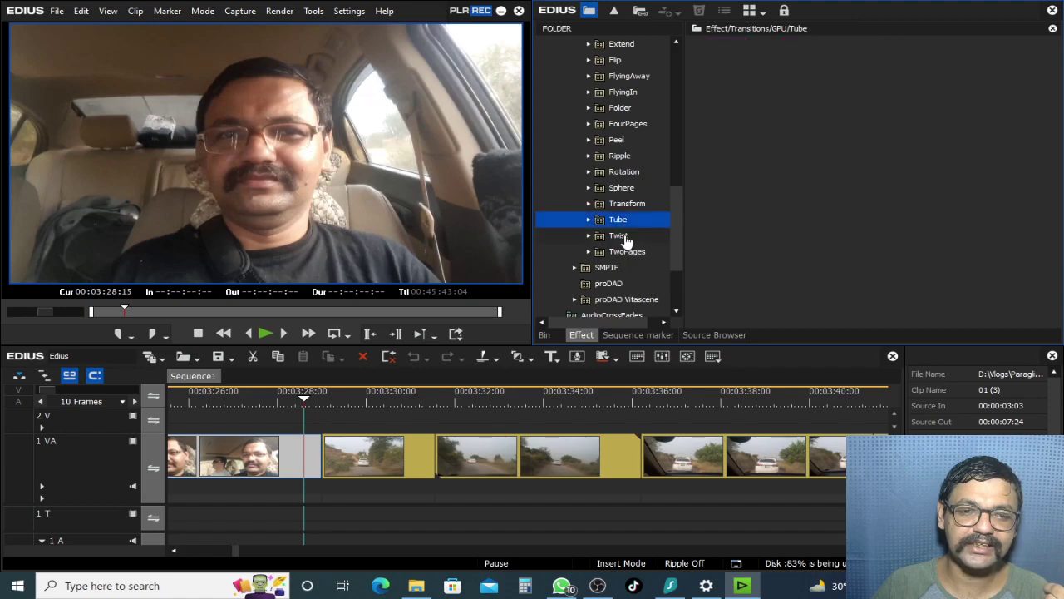
double_click(625, 237)
click(637, 264)
scroll(636, 279, up, 5)
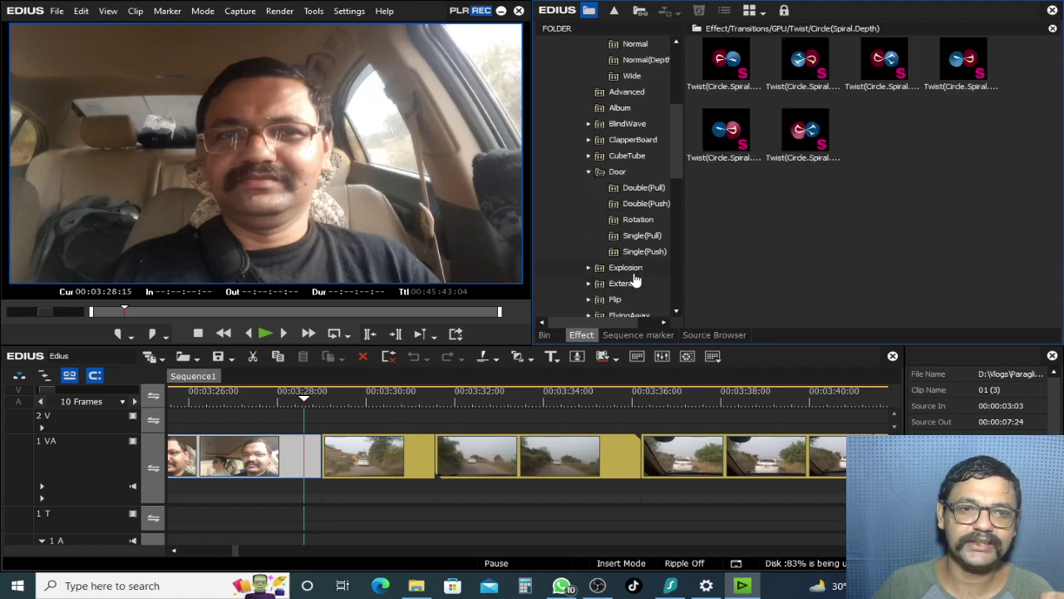
scroll(634, 279, up, 5)
click(561, 141)
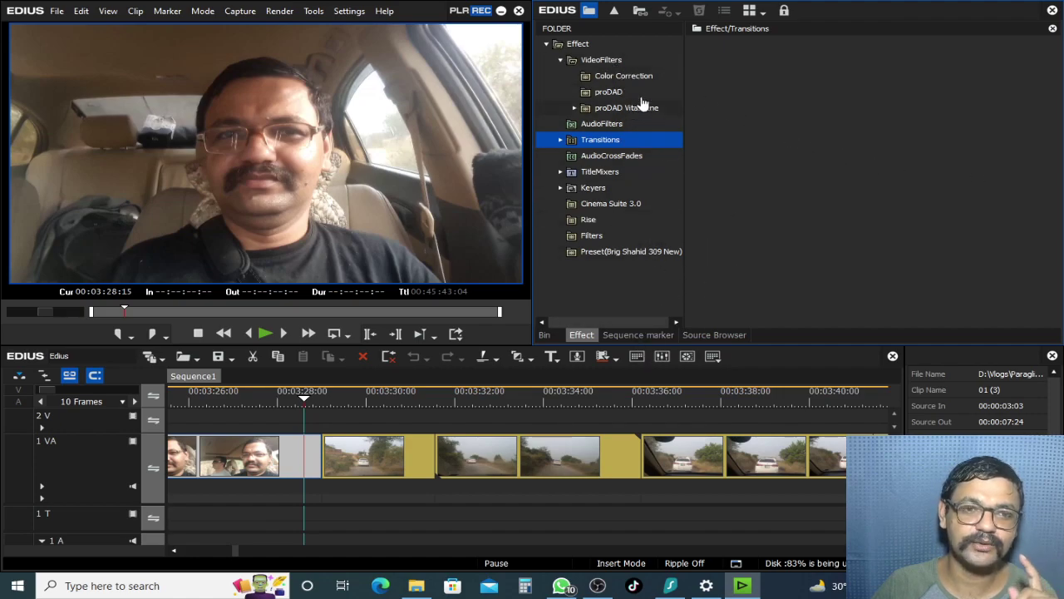
Look through the VideoFilters folder and its Color Correction, proDAD and proDAD Vitascene subfolders, ending on the main VideoFilters list.
click(613, 64)
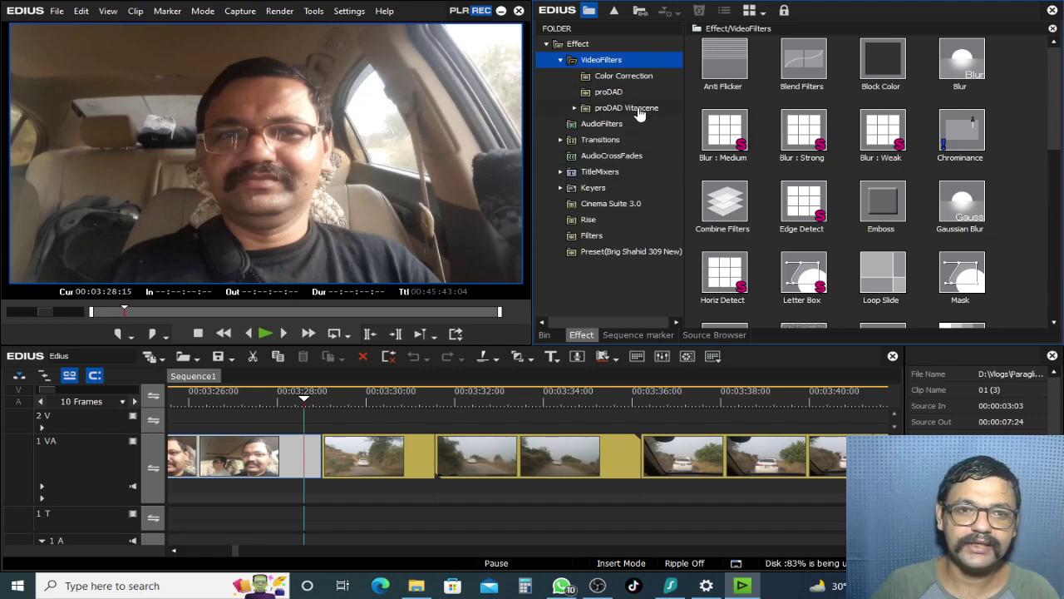
click(630, 77)
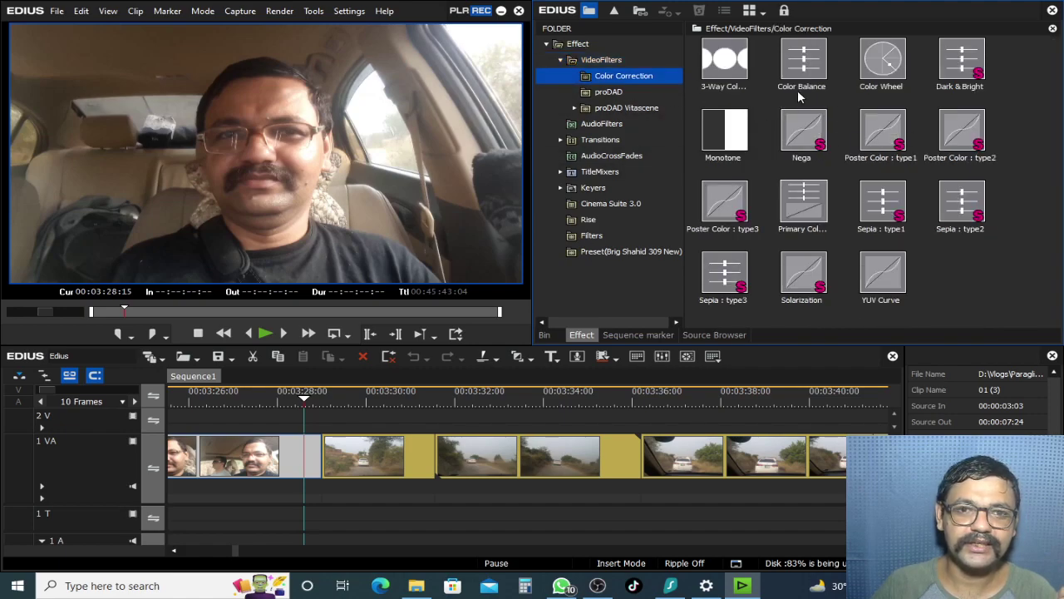
click(612, 93)
click(637, 111)
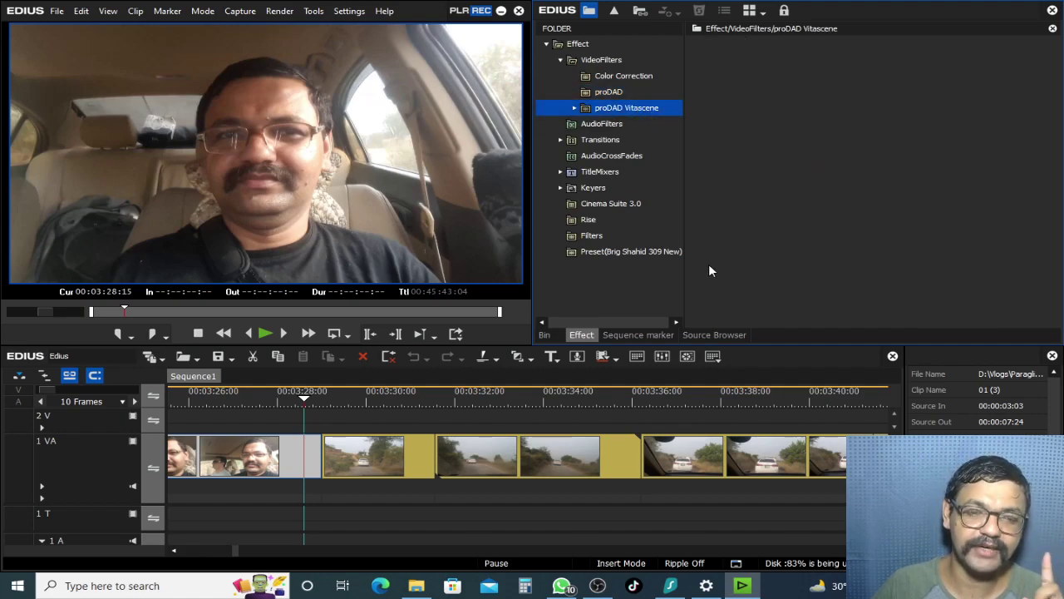
click(636, 78)
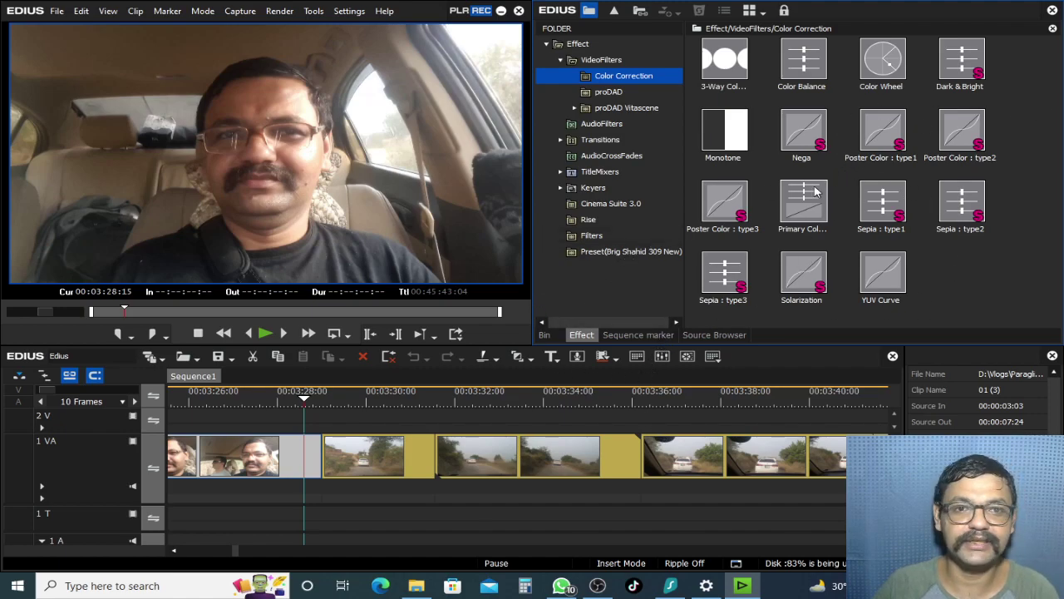
click(602, 60)
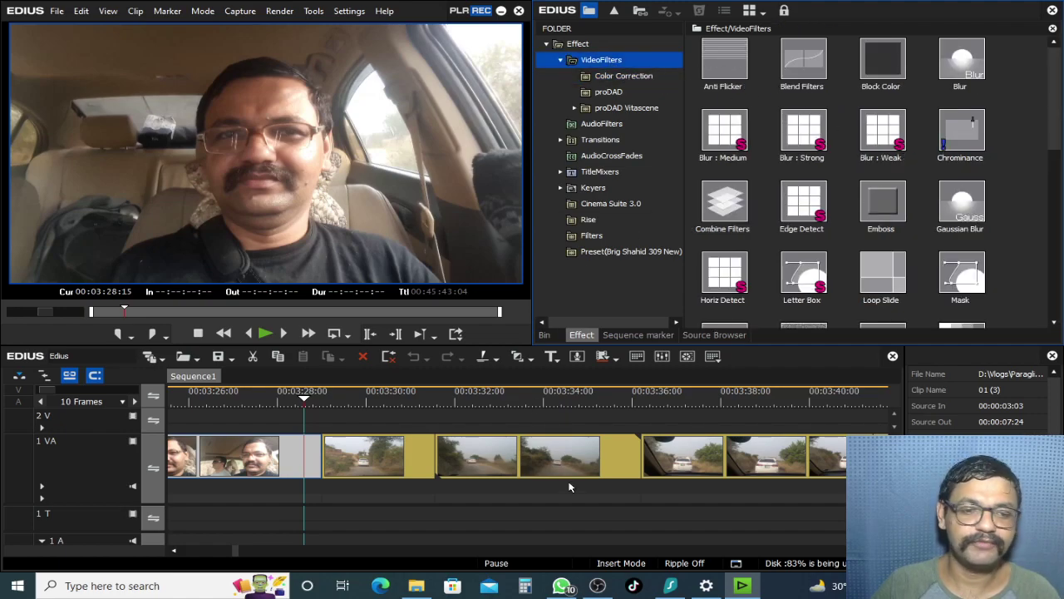
Select the road clip 01 (5) on the 1 VA track and place the playhead at its start, 00:03:29:00.
click(362, 474)
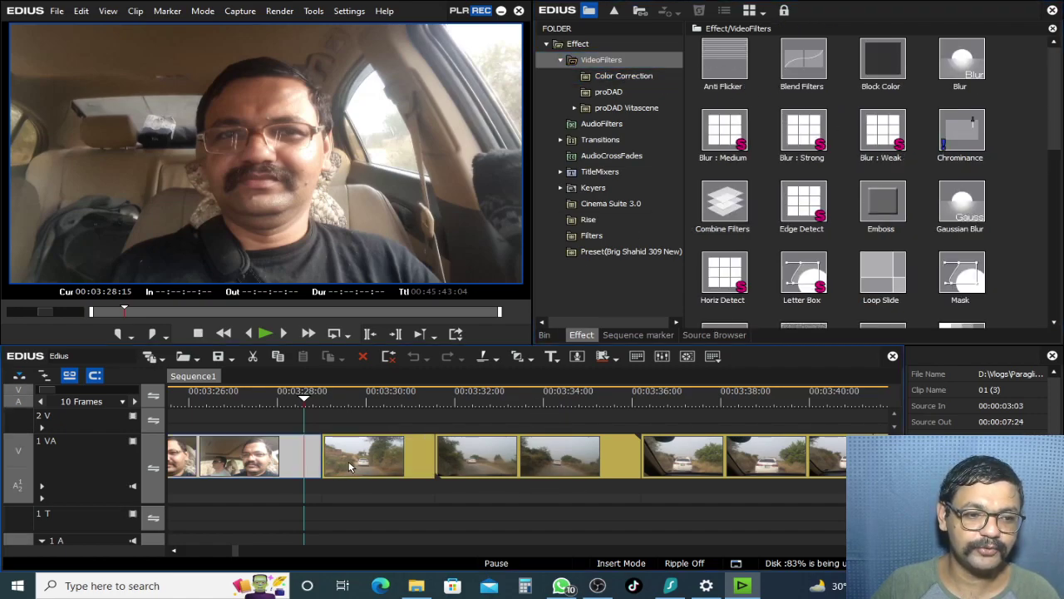
click(432, 465)
mouse_move(324, 425)
mouse_down()
mouse_move(292, 424)
mouse_move(336, 424)
mouse_move(305, 421)
mouse_move(323, 422)
mouse_up()
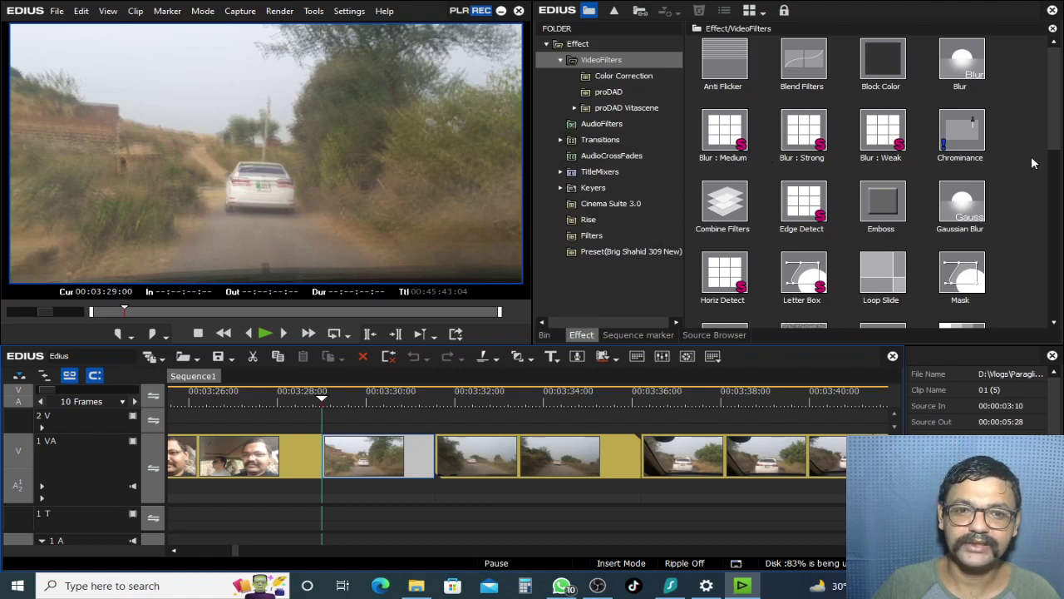
Look through the available video filters from Anti Flicker down to Video Noise.
click(900, 215)
scroll(910, 242, down, 2)
scroll(911, 258, up, 2)
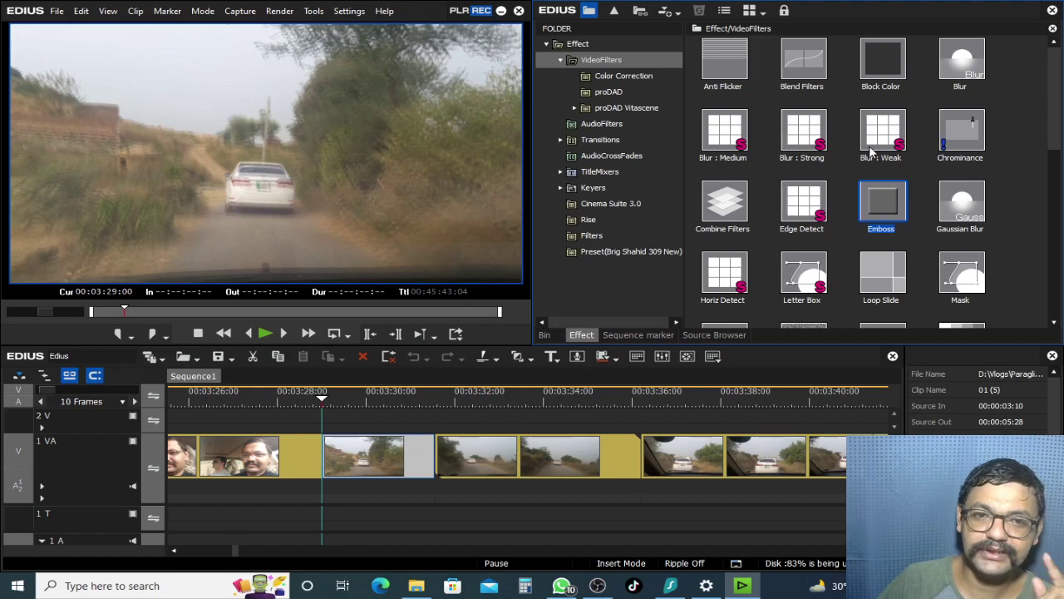
scroll(857, 250, down, 6)
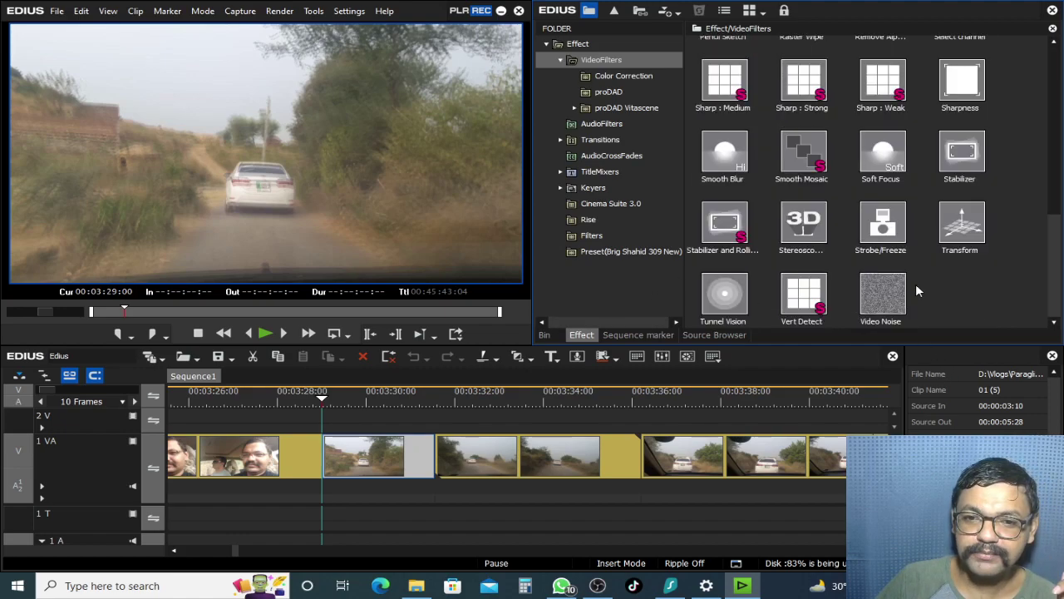
scroll(715, 428, down, 1)
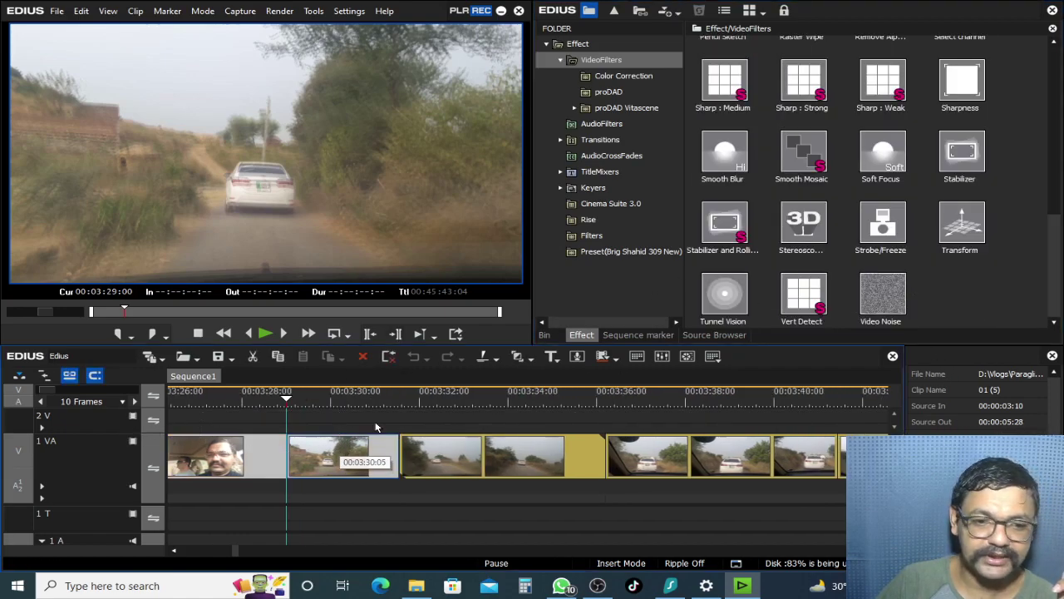
Move the playhead to the hikers clip on 1 VA at 00:05:10:06 and play it.
click(604, 394)
scroll(604, 395, down, 3)
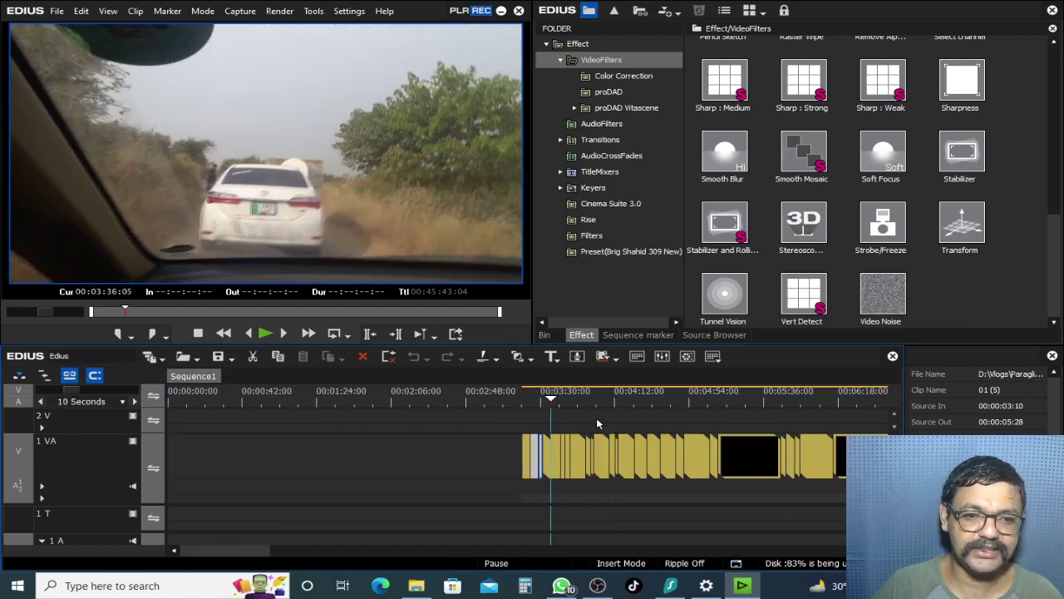
scroll(613, 396, down, 1)
click(614, 396)
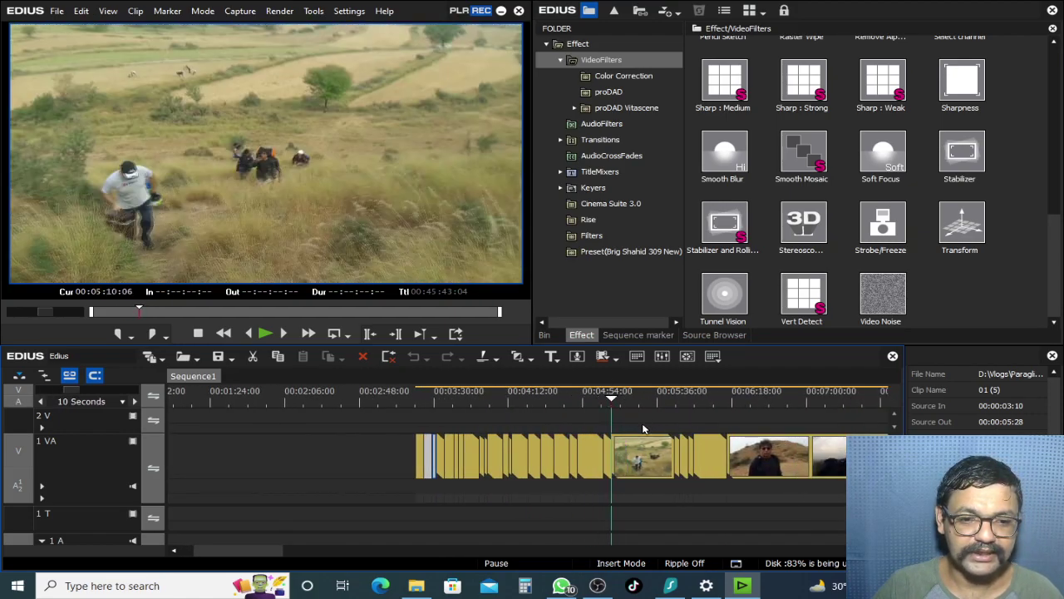
scroll(570, 424, up, 3)
key(space)
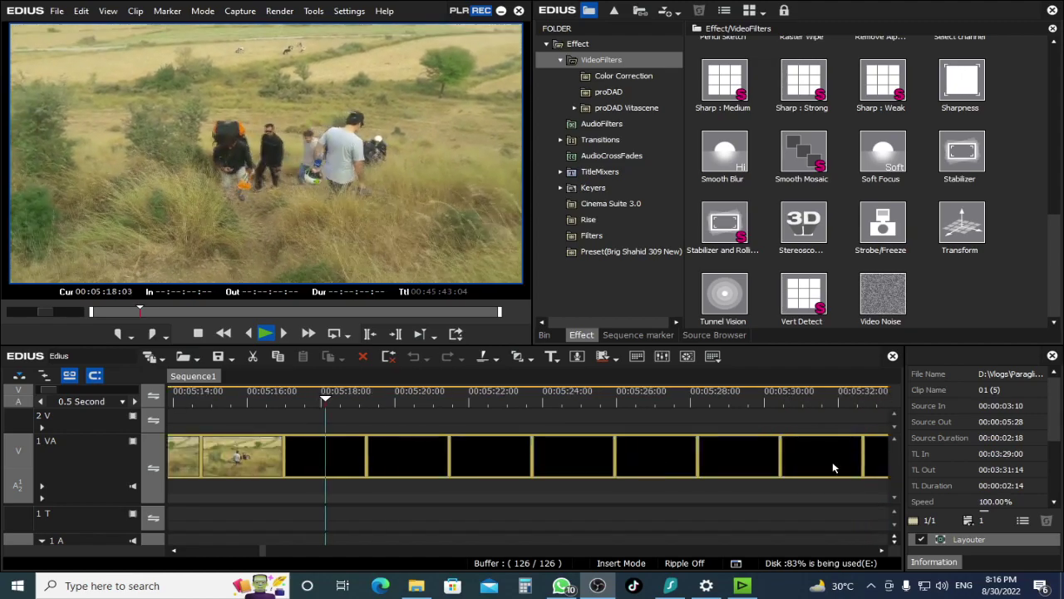
Select the hikers clip 01 (23) on the 1 VA track and play part of it.
scroll(359, 460, down, 3)
scroll(359, 460, up, 3)
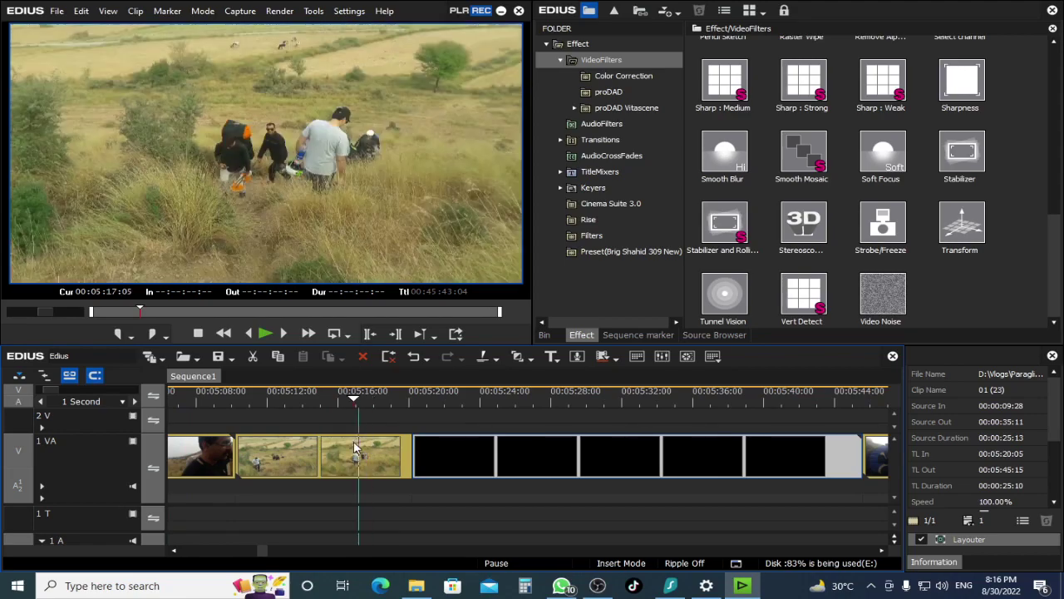
click(331, 460)
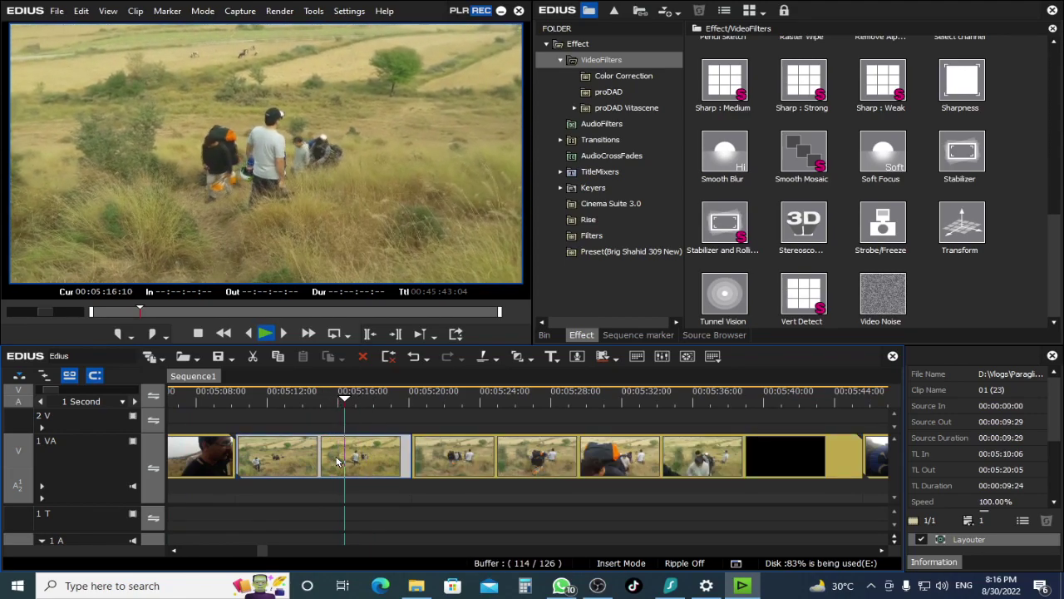
key(space)
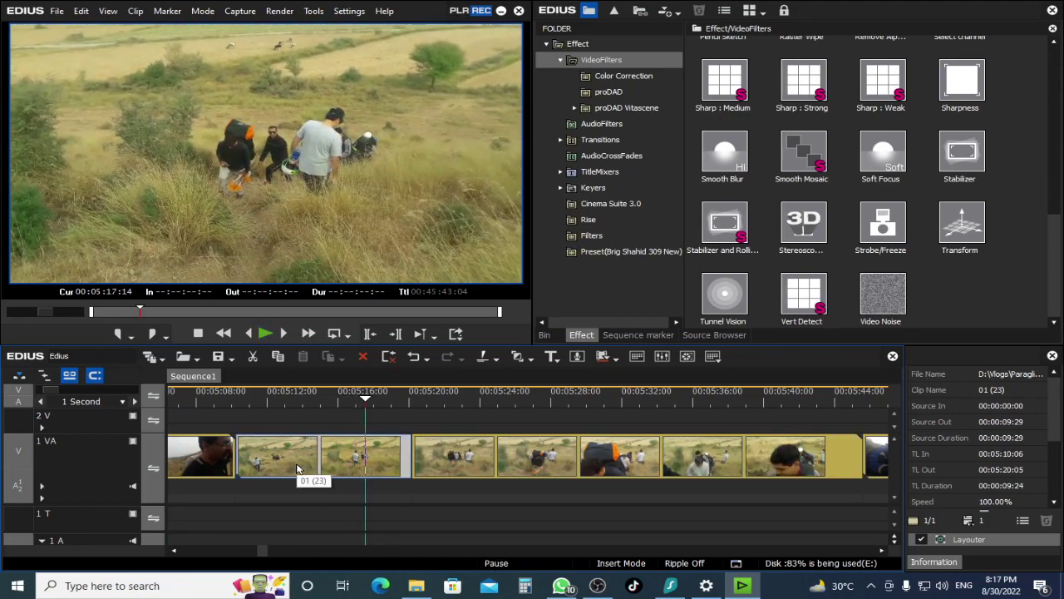
Paste a copy of clip 01 (23) onto the 2 V track at 00:05:10:06, directly above the original.
mouse_move(298, 468)
mouse_down()
mouse_move(297, 438)
mouse_move(301, 459)
mouse_up()
click(235, 397)
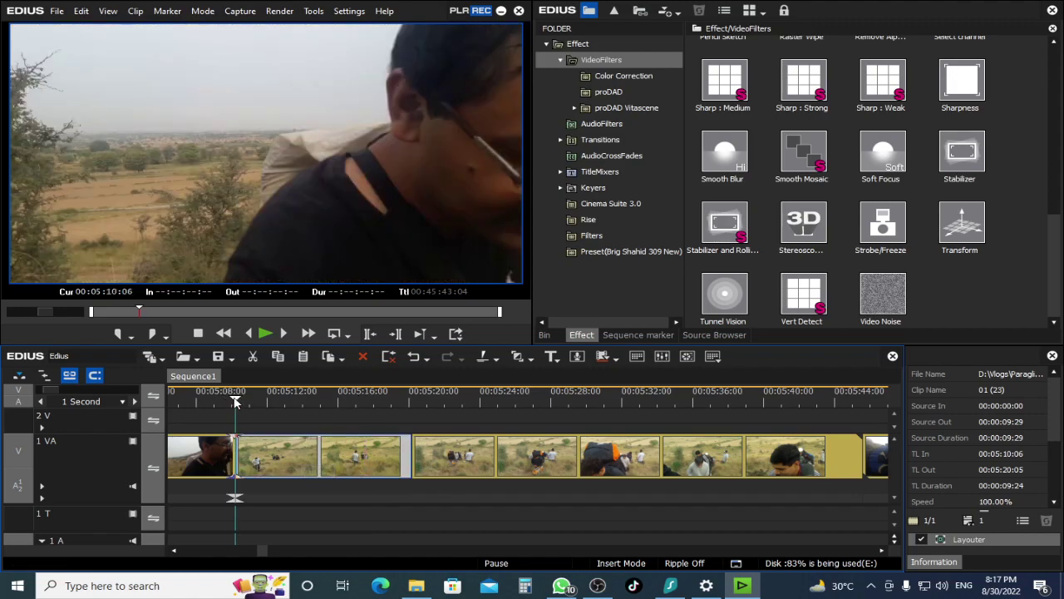
drag(233, 453, 244, 457)
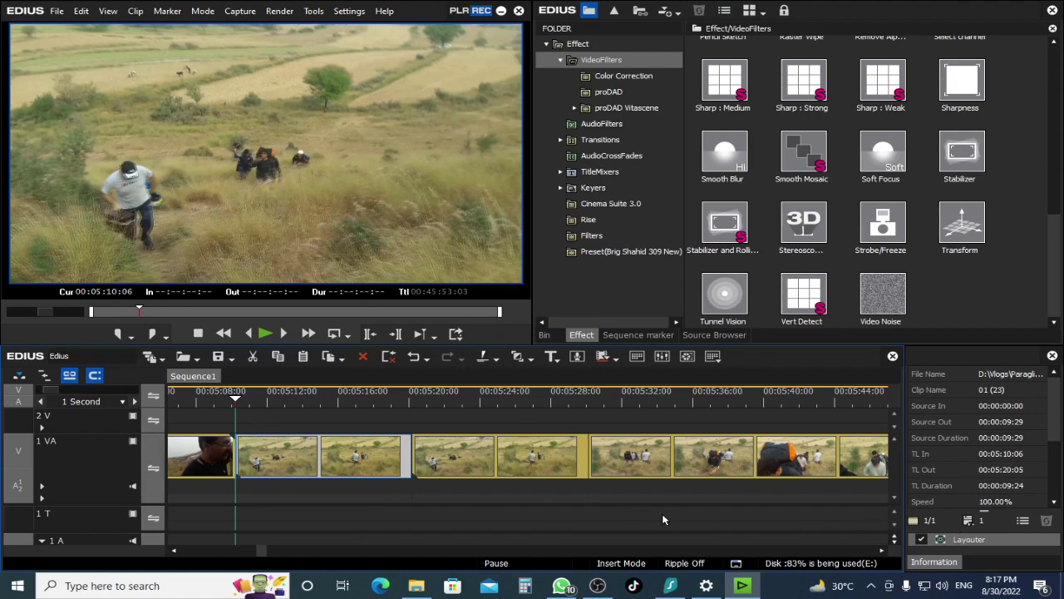
key(ctrl+z)
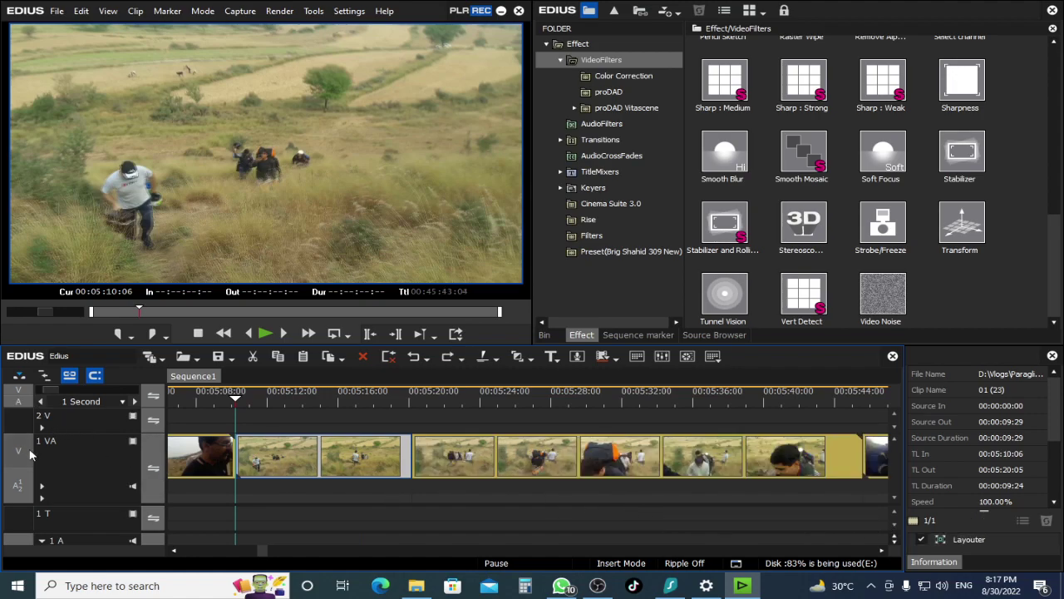
click(77, 426)
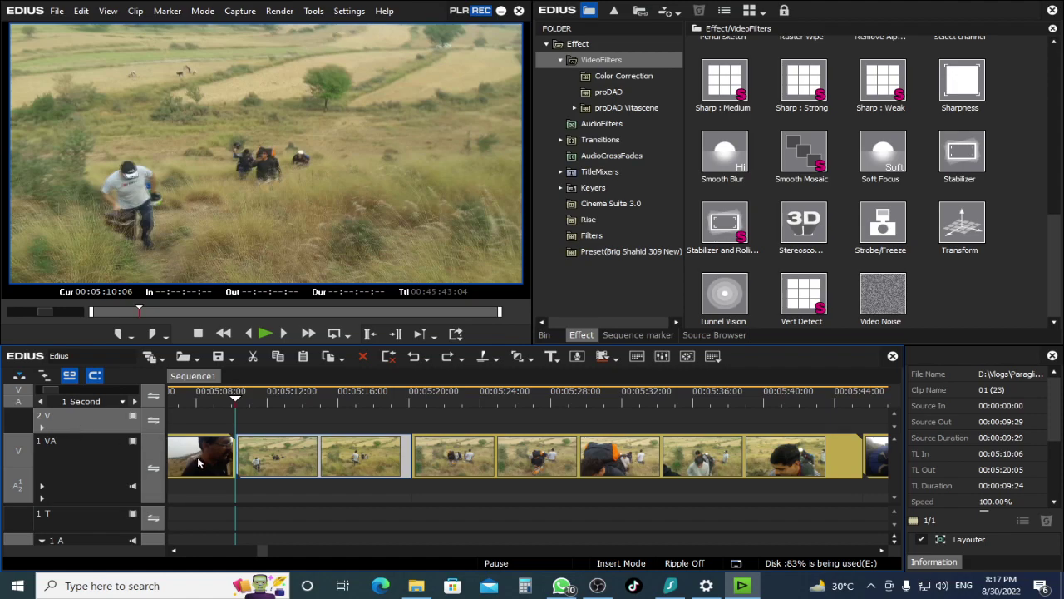
key(ctrl+v)
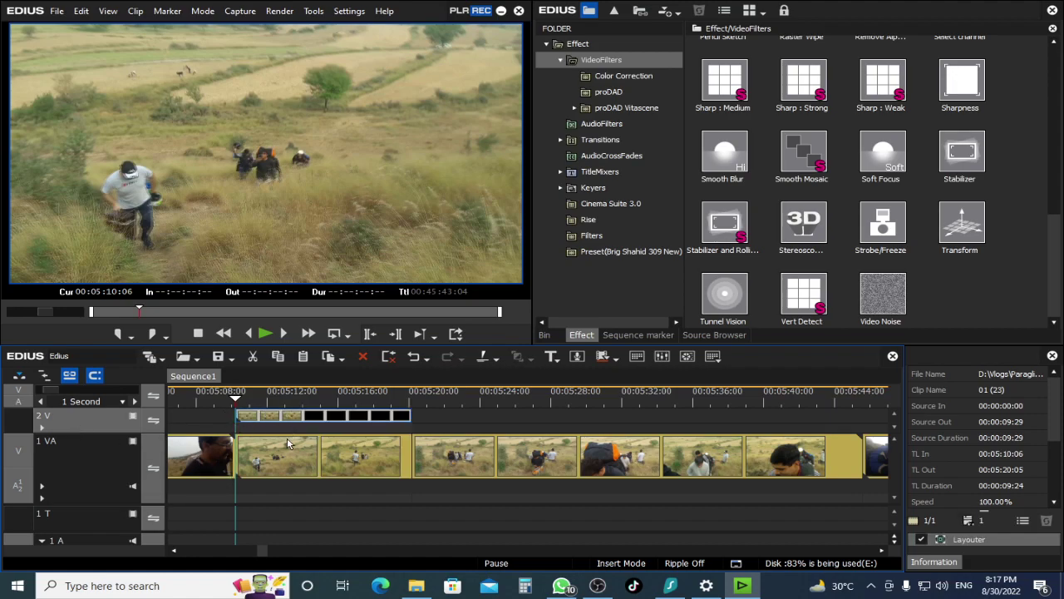
Play the first seconds of the copied hikers clip on 2 V to examine its camera movement.
scroll(282, 457, up, 3)
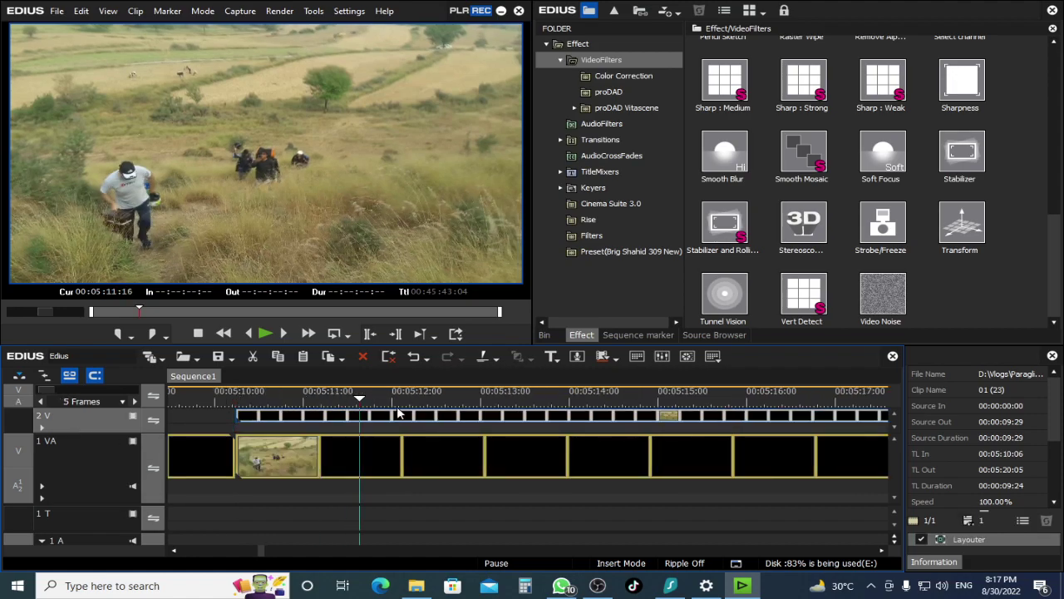
scroll(292, 416, down, 3)
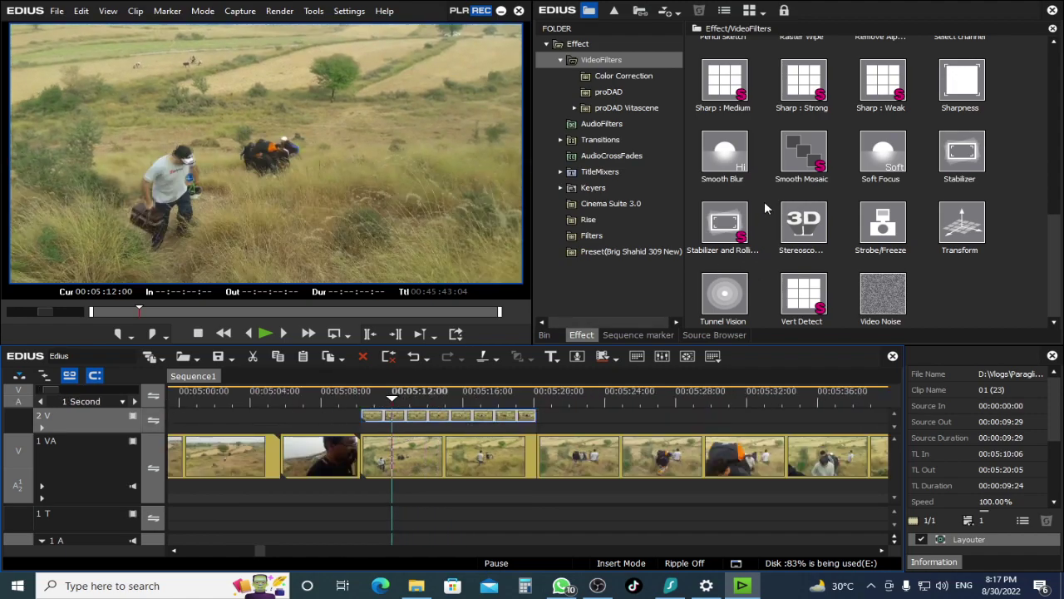
scroll(753, 299, up, 10)
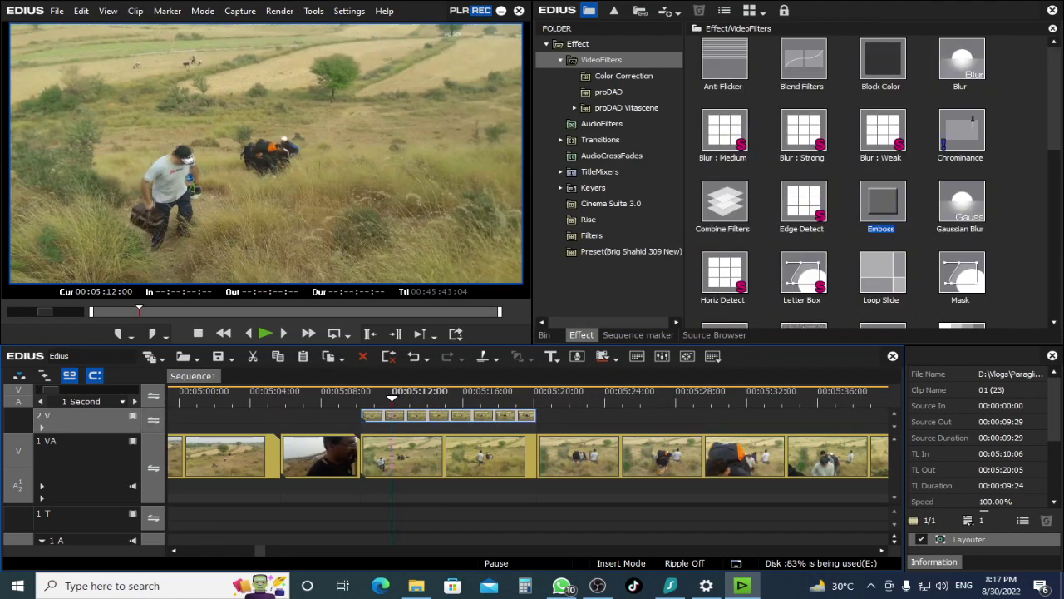
scroll(1005, 244, down, 3)
click(404, 392)
key(space)
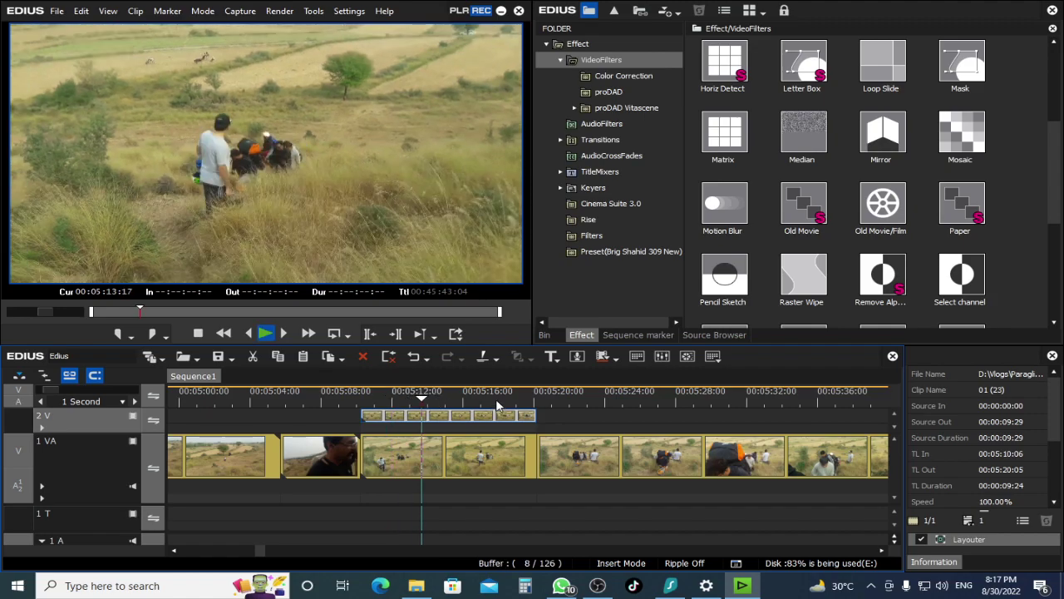
click(375, 391)
key(space)
key(space)
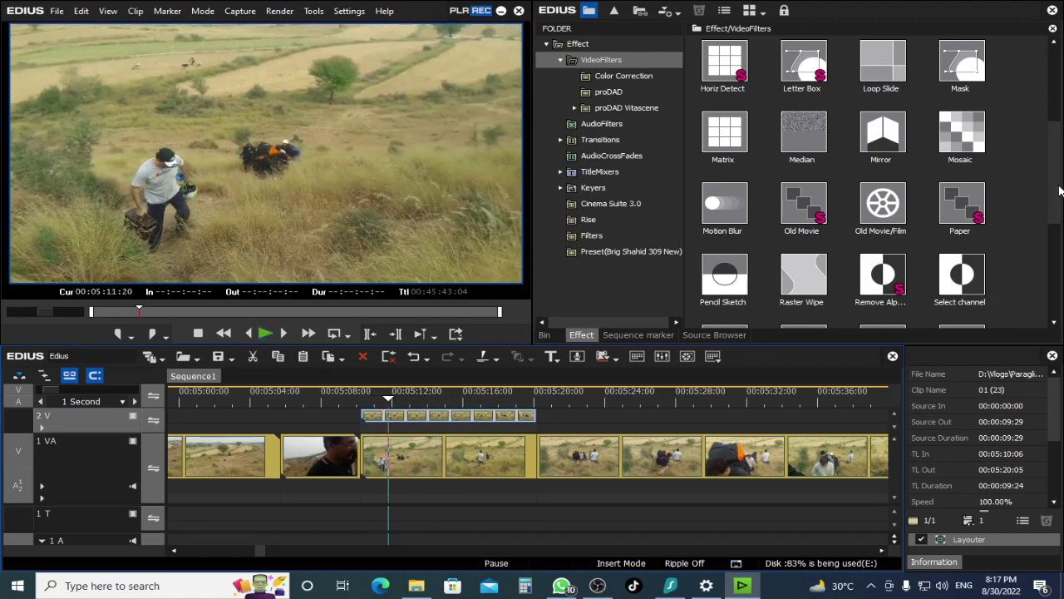
Apply the Stabilizer video filter to the copied hikers clip on the 2 V track.
scroll(1059, 258, down, 3)
scroll(1058, 258, down, 2)
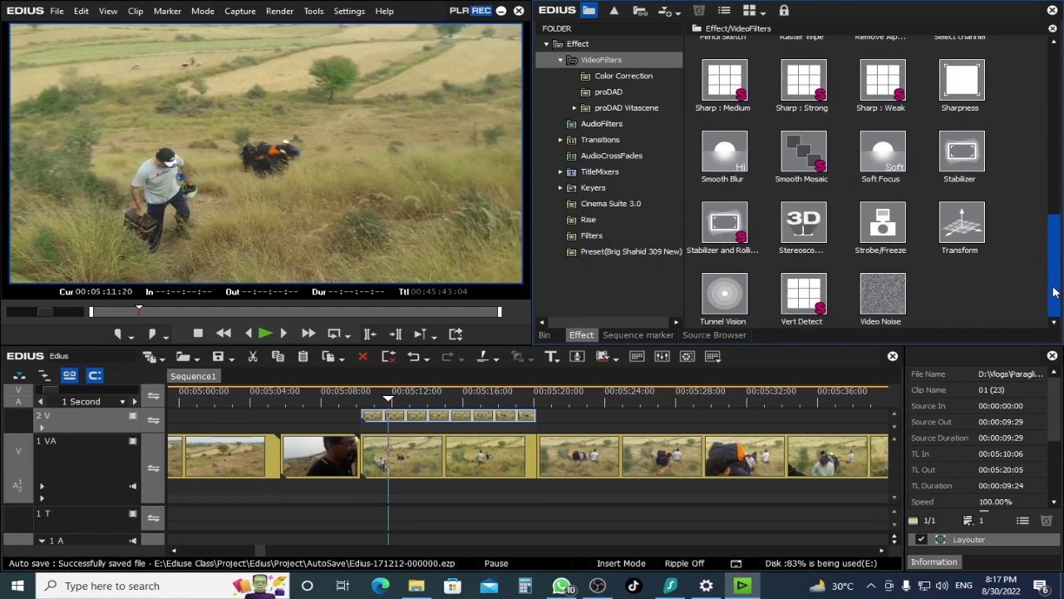
scroll(1055, 256, up, 2)
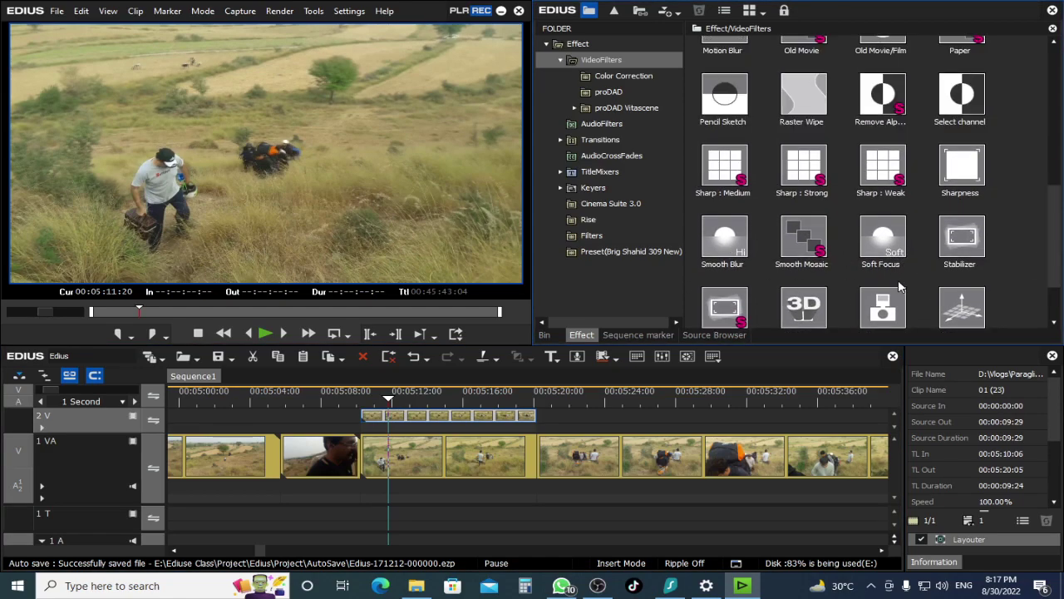
click(425, 396)
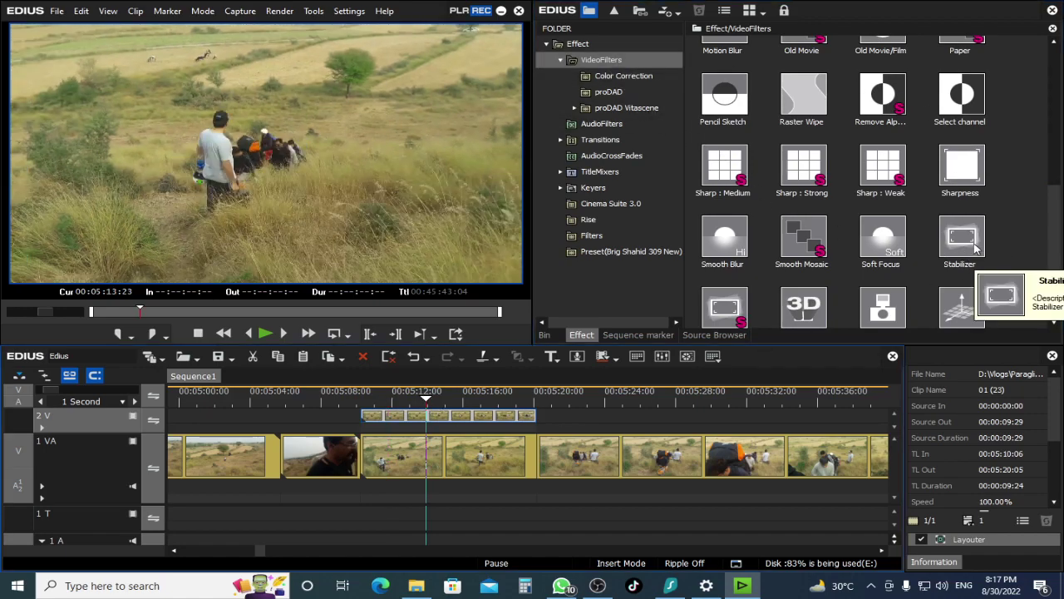
drag(976, 247, 420, 422)
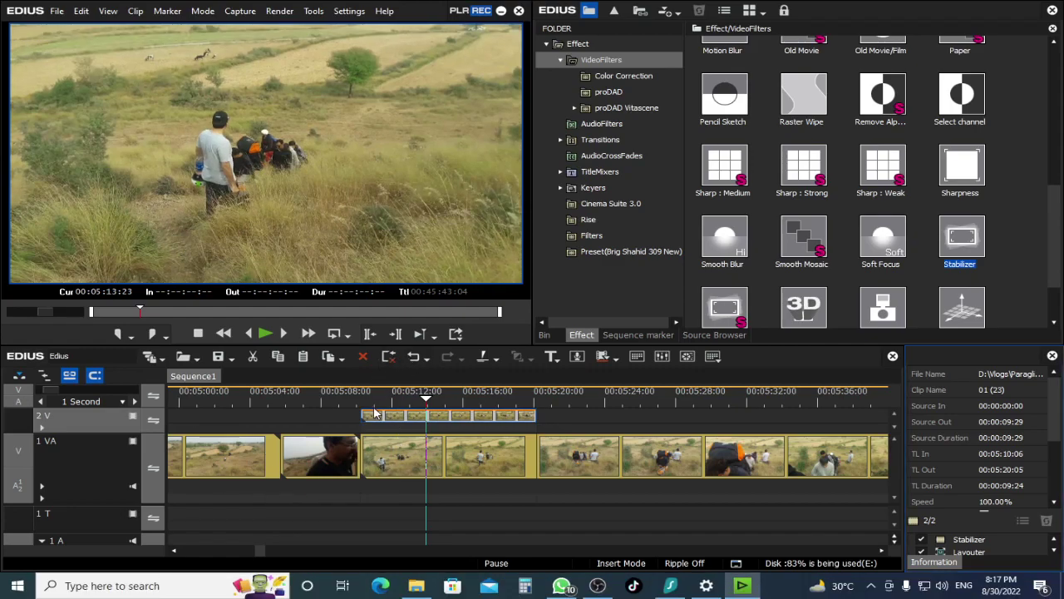
Play the stabilized clip on 2 V from its start at 00:05:10:06 to examine the smoothed motion.
click(361, 400)
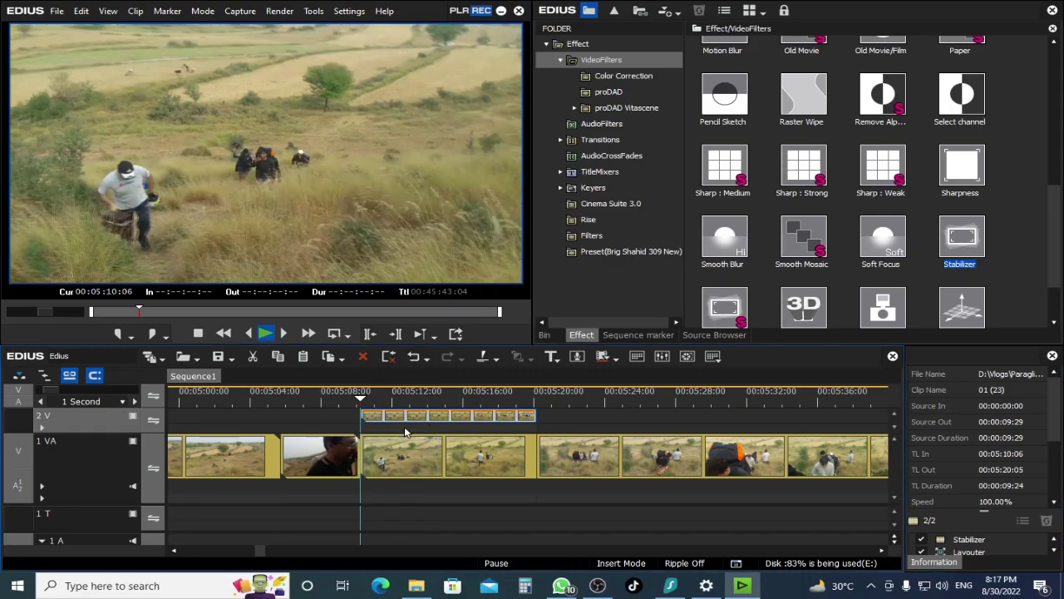
key(space)
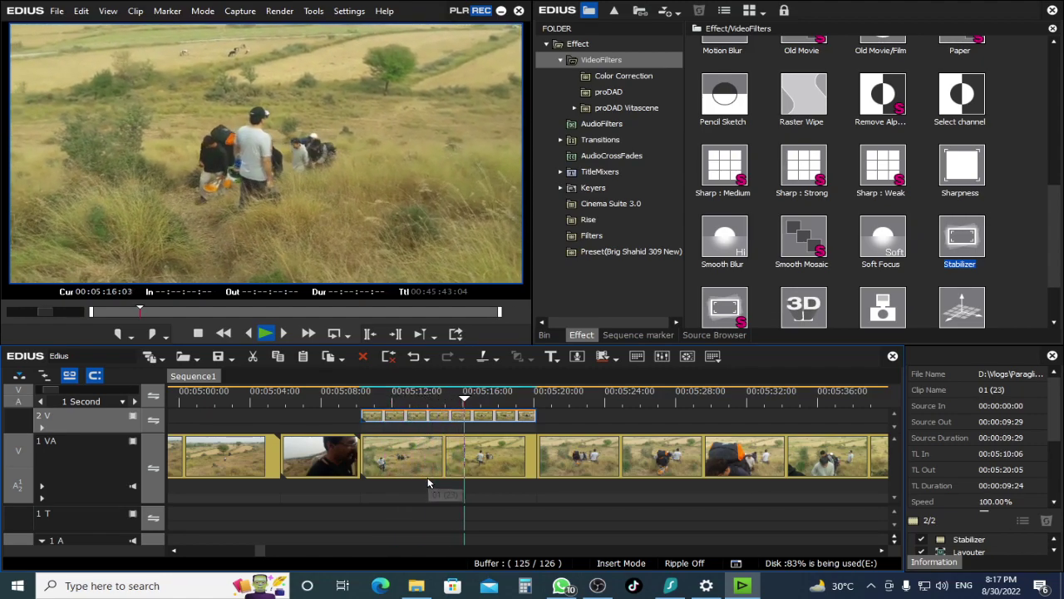
click(407, 460)
key(space)
key(space)
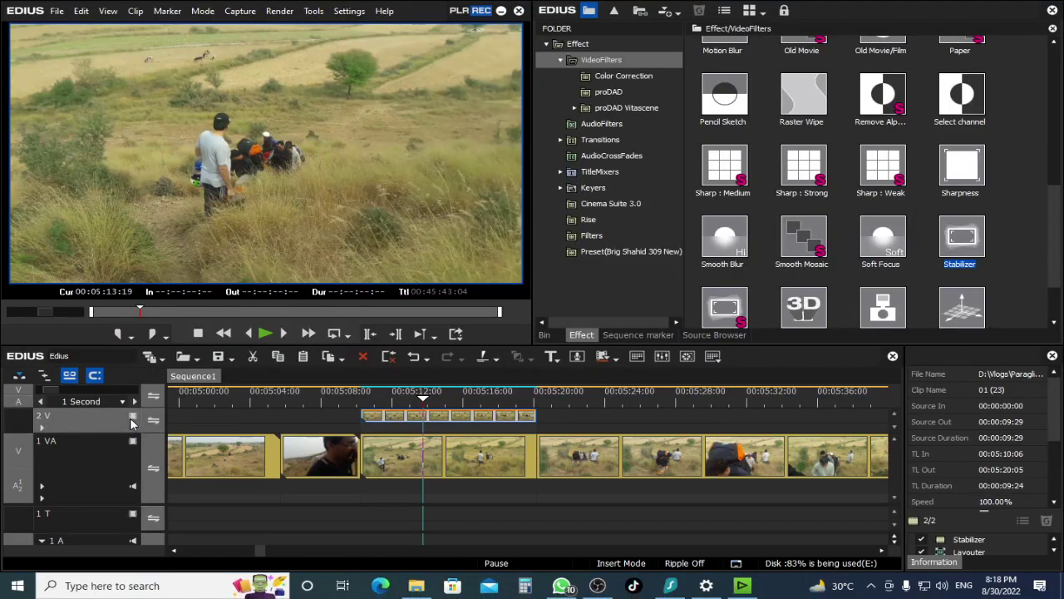
Hide the 2 V track's video and play the original hikers clip on 1 VA for comparison.
click(133, 417)
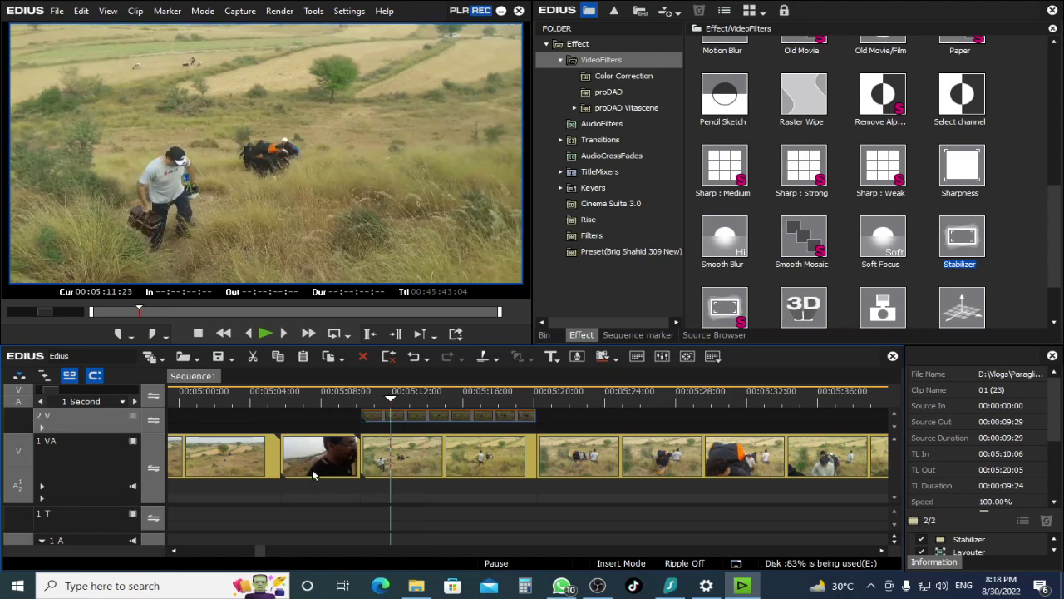
key(space)
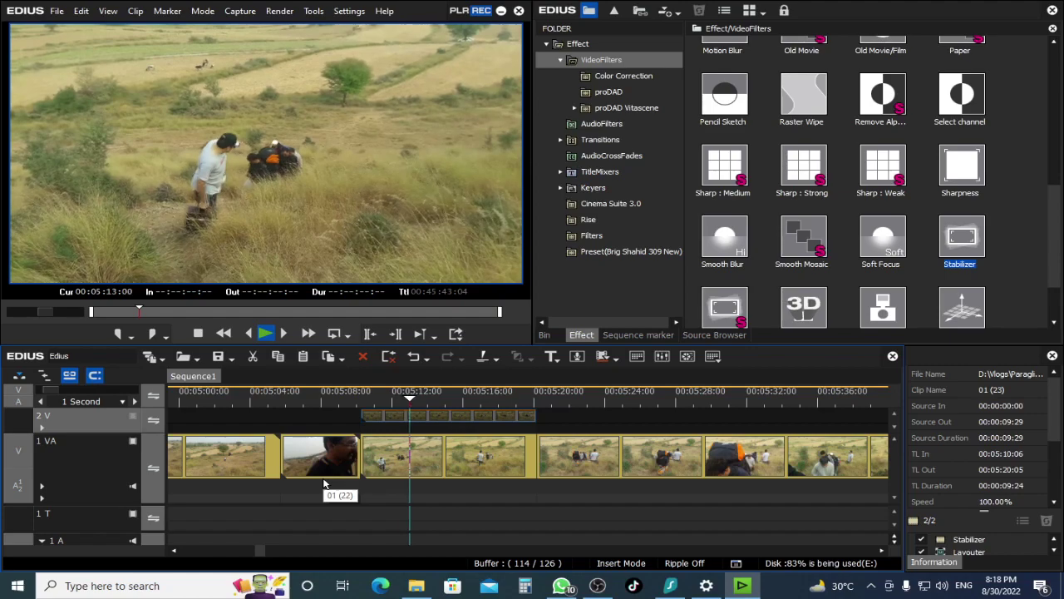
Replay the opening seconds of the original hikers clip on 1 VA with the 2 V video hidden.
click(364, 395)
key(space)
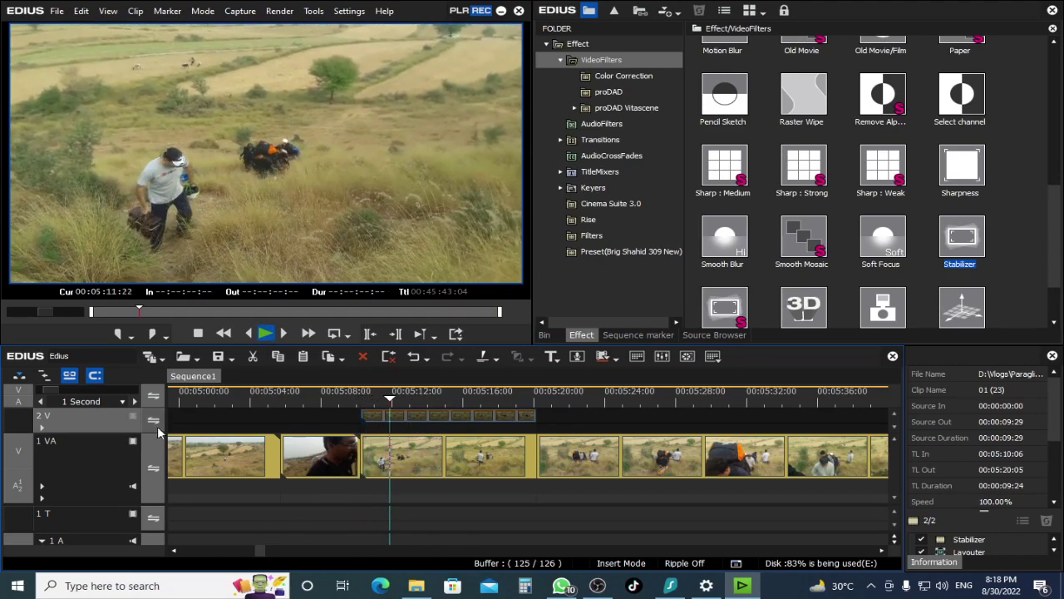
key(space)
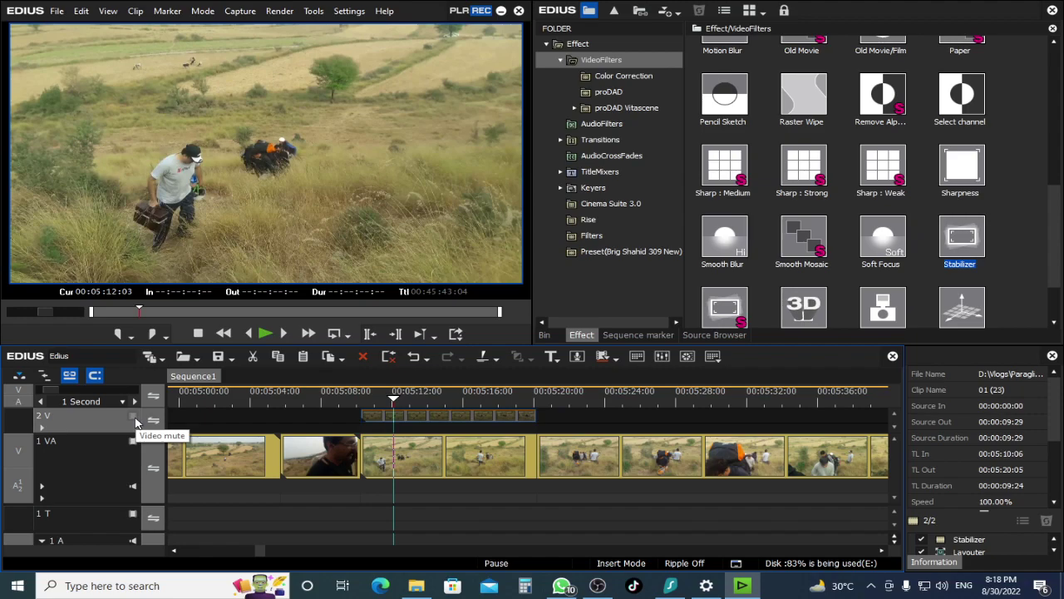
Show the 2 V track's video again and play the stabilized hikers clip from near its start.
click(133, 419)
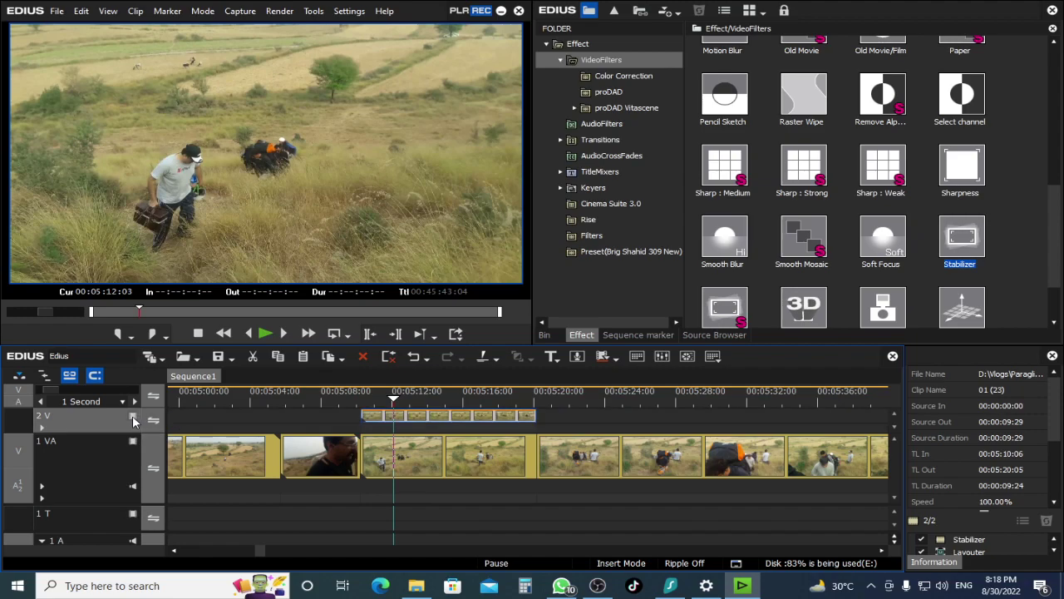
click(369, 403)
key(space)
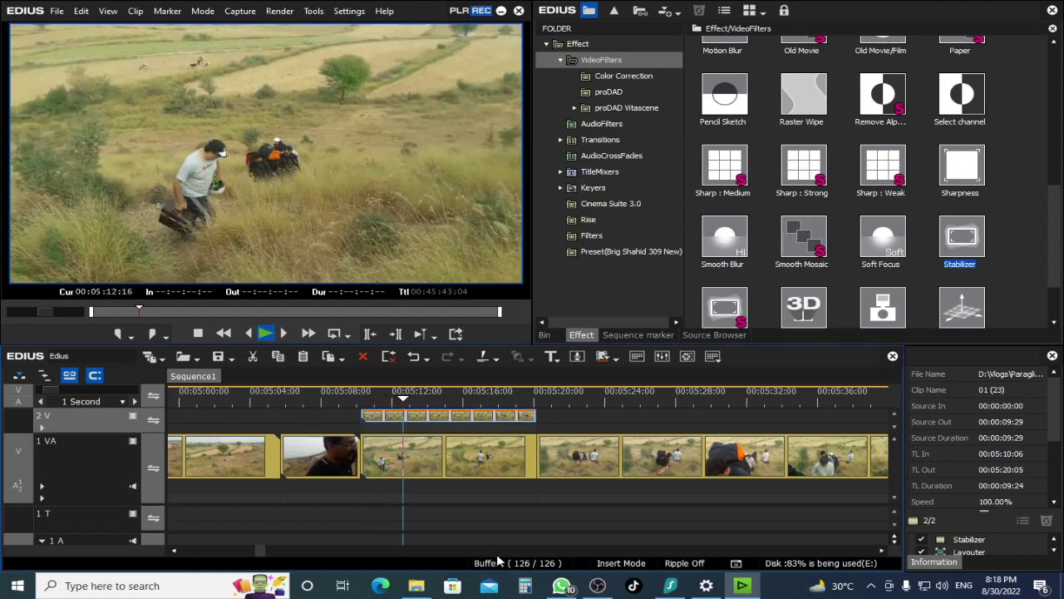
key(space)
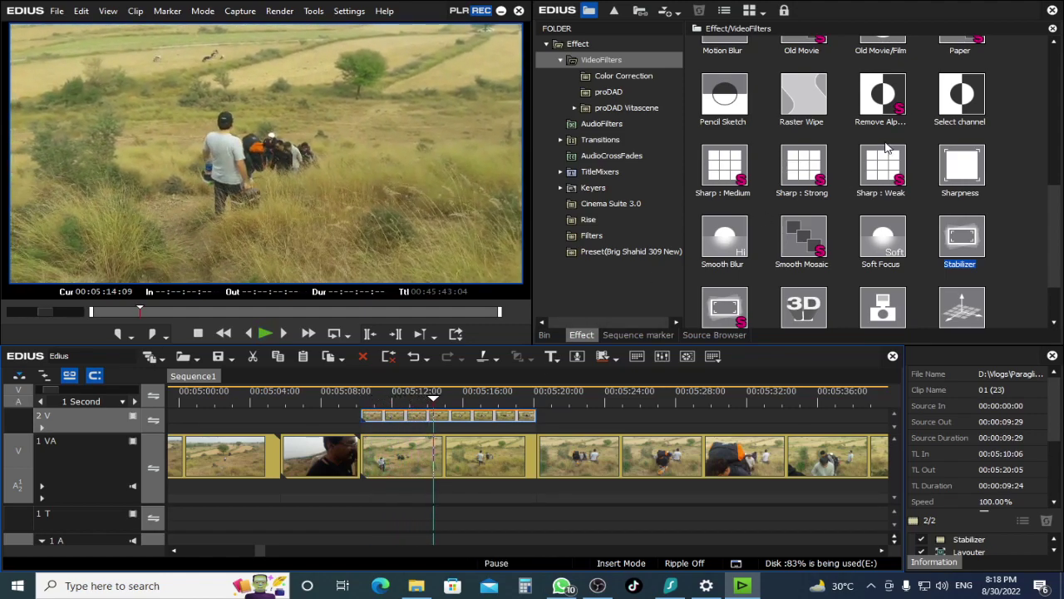
Open the 2D transitions in the effect folders and select Border Wipe.
click(643, 95)
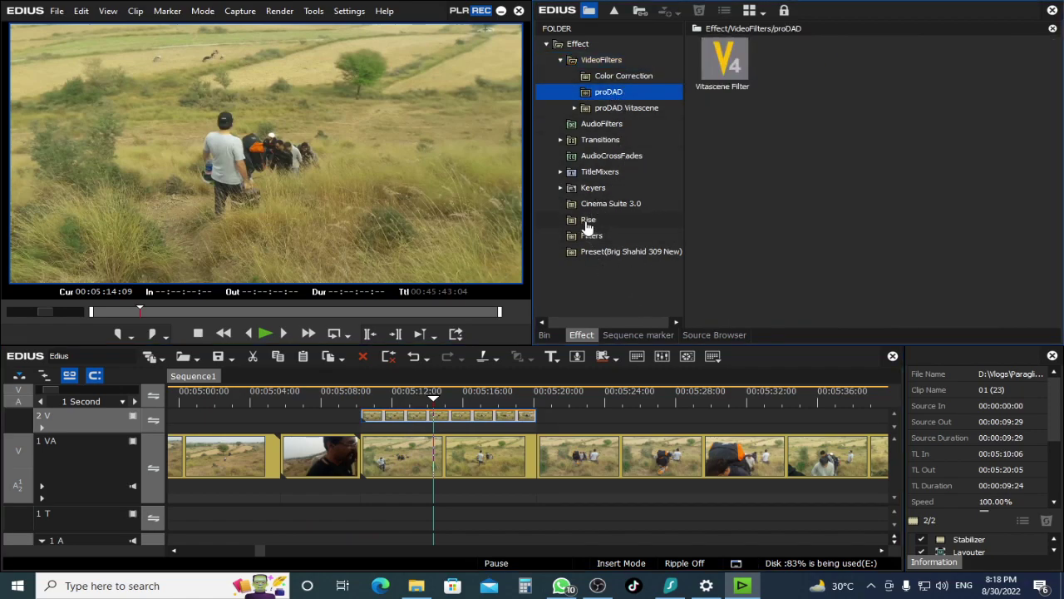
double_click(604, 141)
click(578, 108)
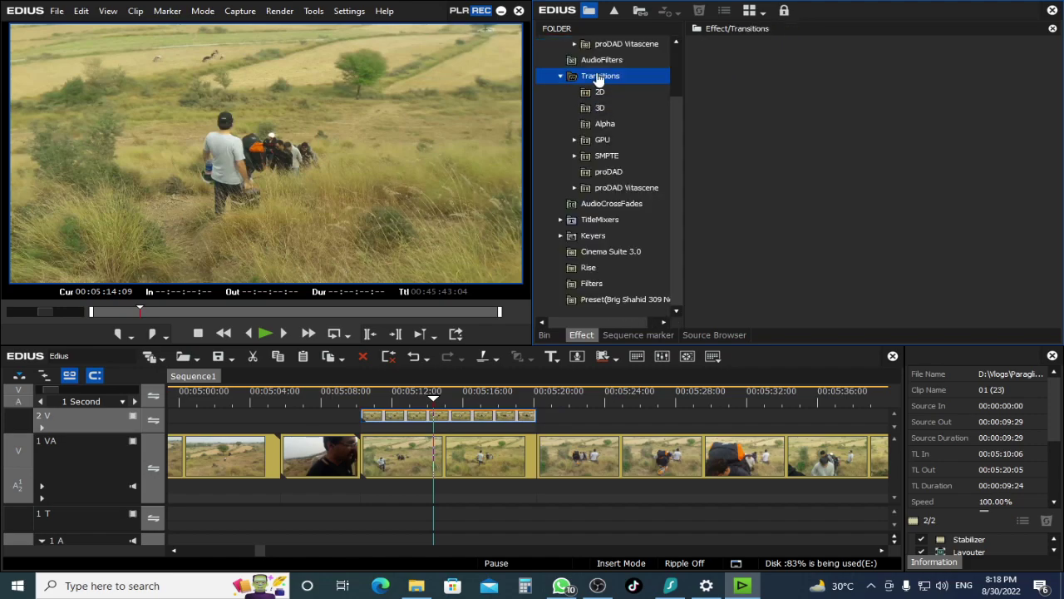
click(601, 93)
click(975, 64)
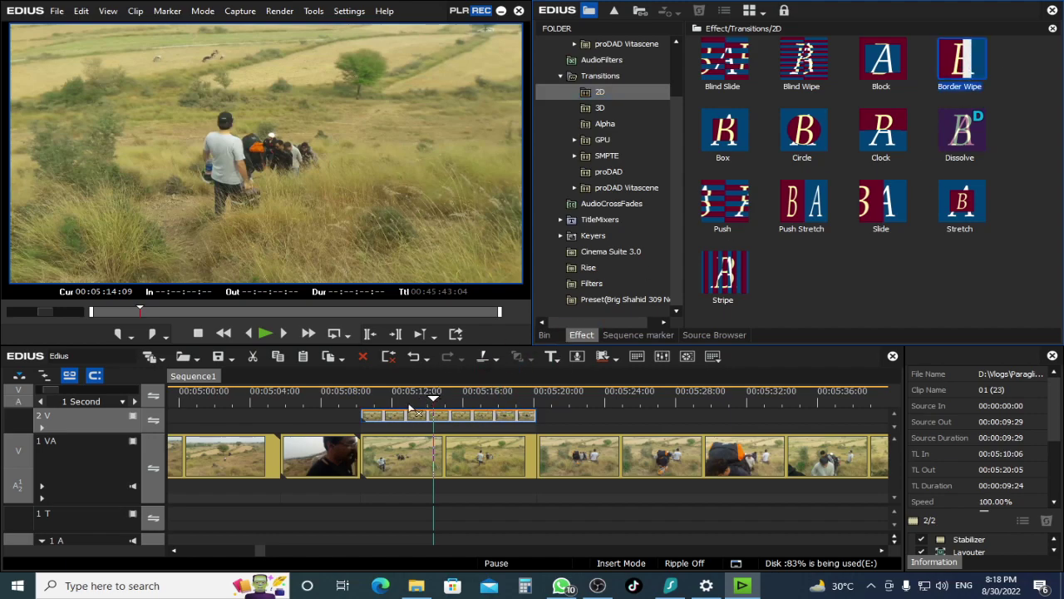
Split the stabilized clip on 2 V into two pieces with a gap between them and trim the first piece's start to 00:05:11:05.
drag(427, 403, 463, 426)
key(c)
click(377, 397)
drag(363, 421, 379, 420)
Apply the Border Wipe transition to the start of the first 2 V piece and turn off its border color.
drag(977, 62, 422, 445)
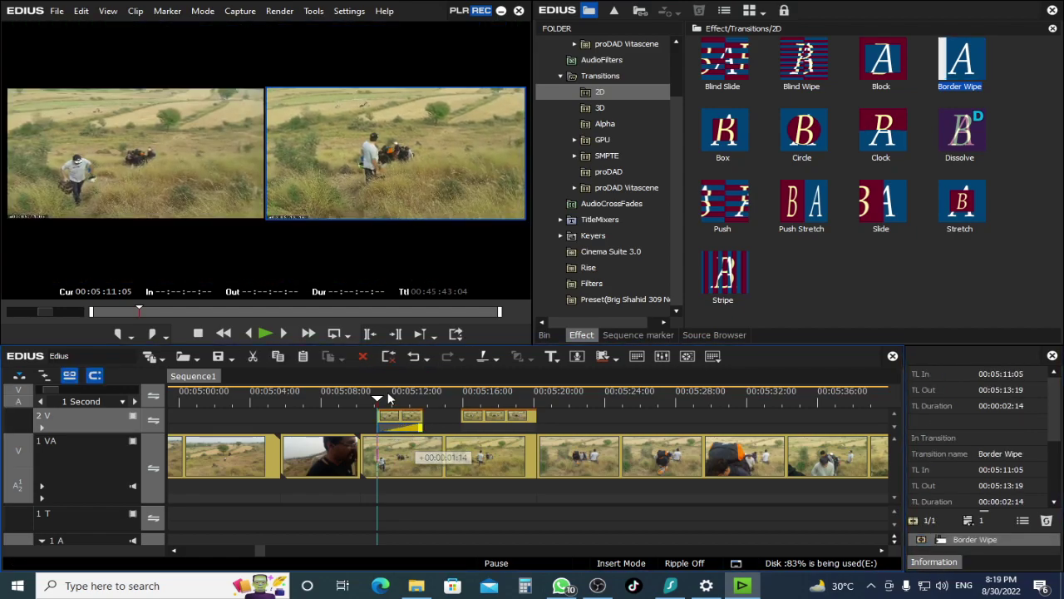
click(395, 400)
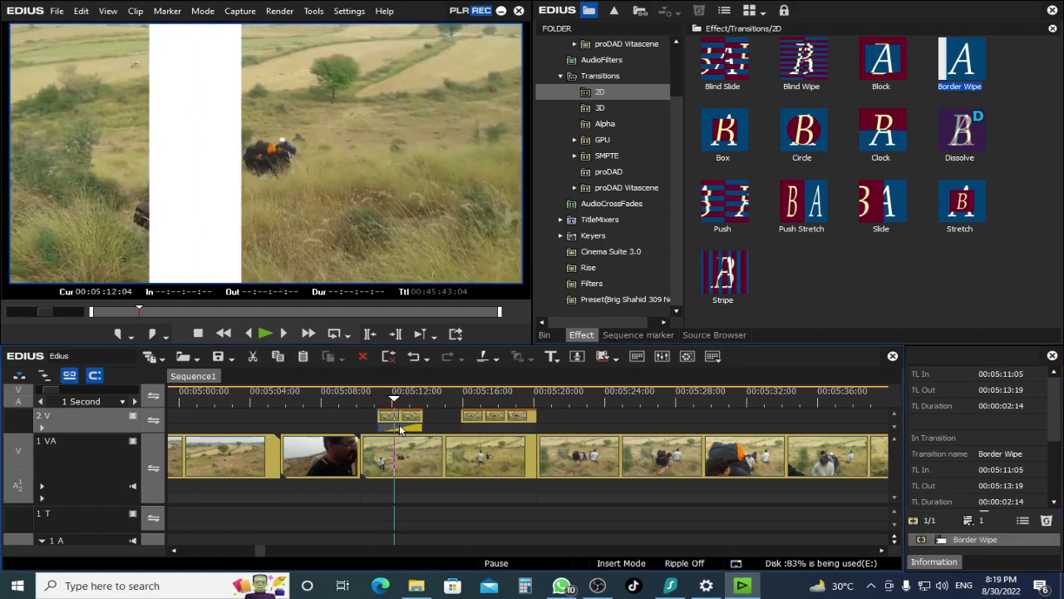
double_click(995, 541)
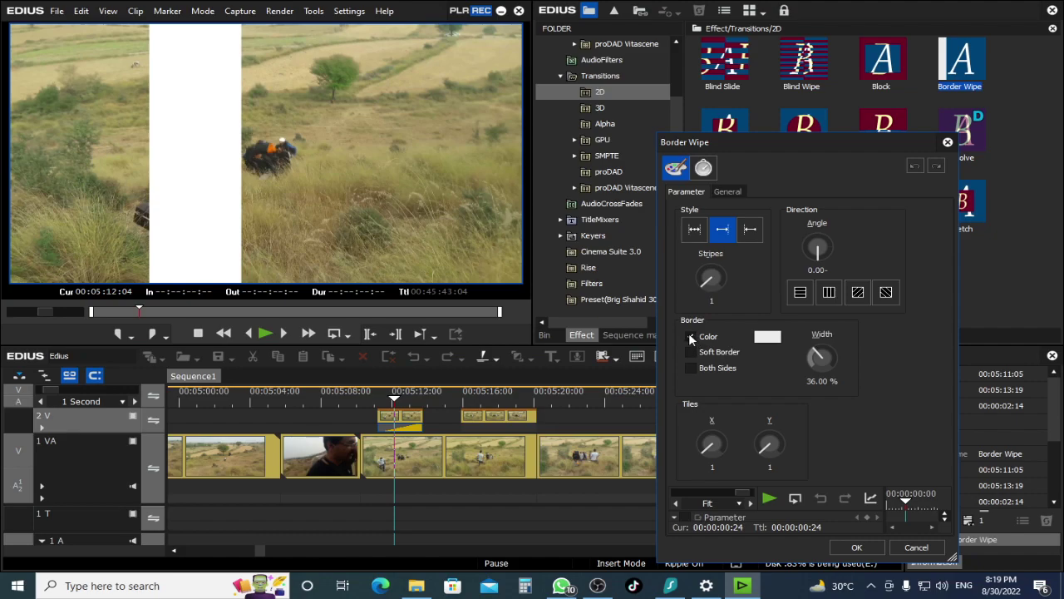
click(690, 336)
click(856, 547)
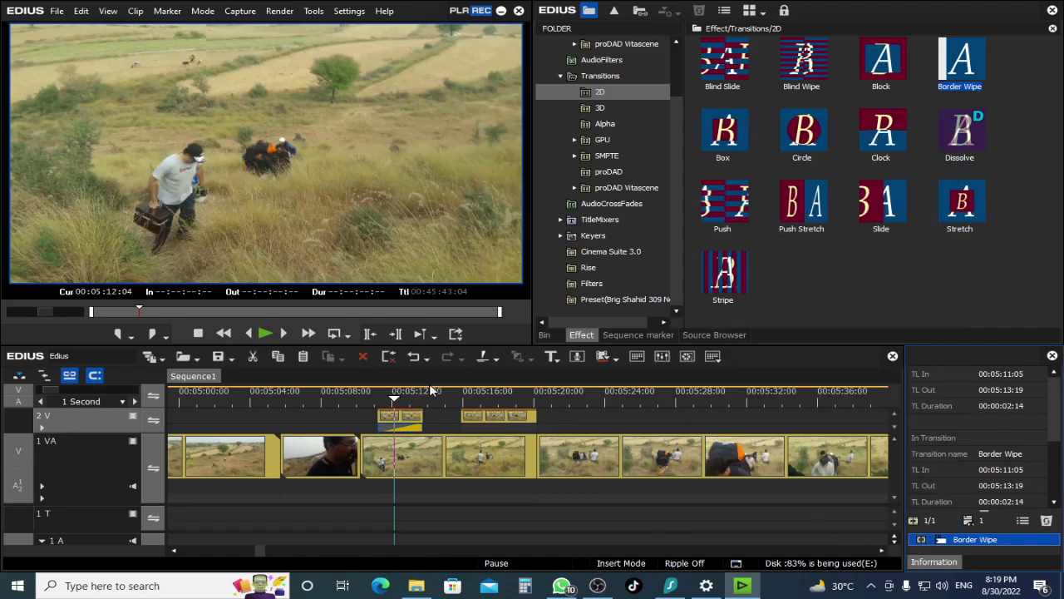
Play the first 2 V piece to examine the Border Wipe between the original and stabilized footage.
key(space)
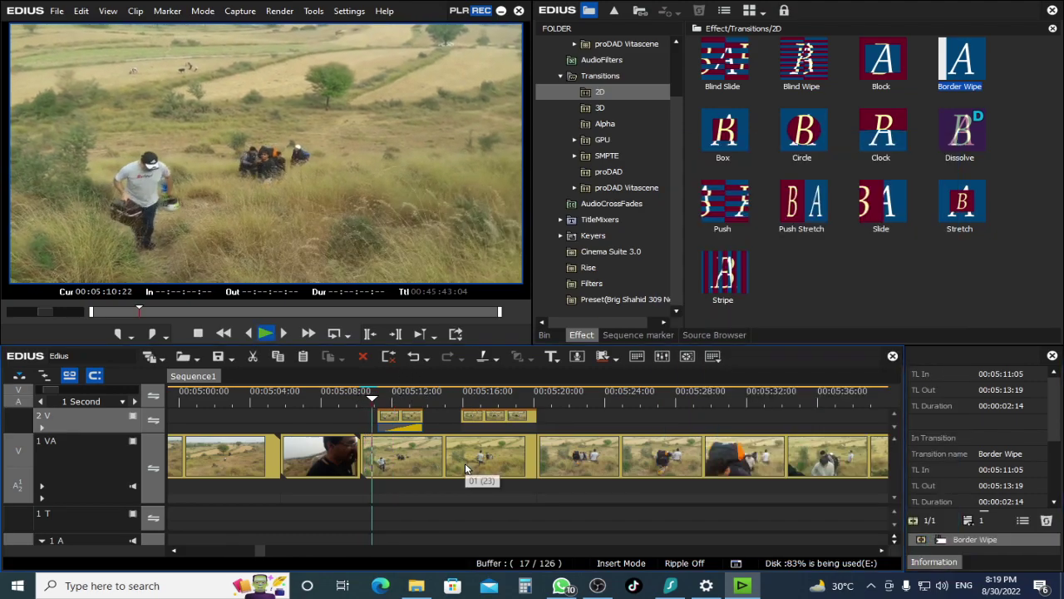
key(space)
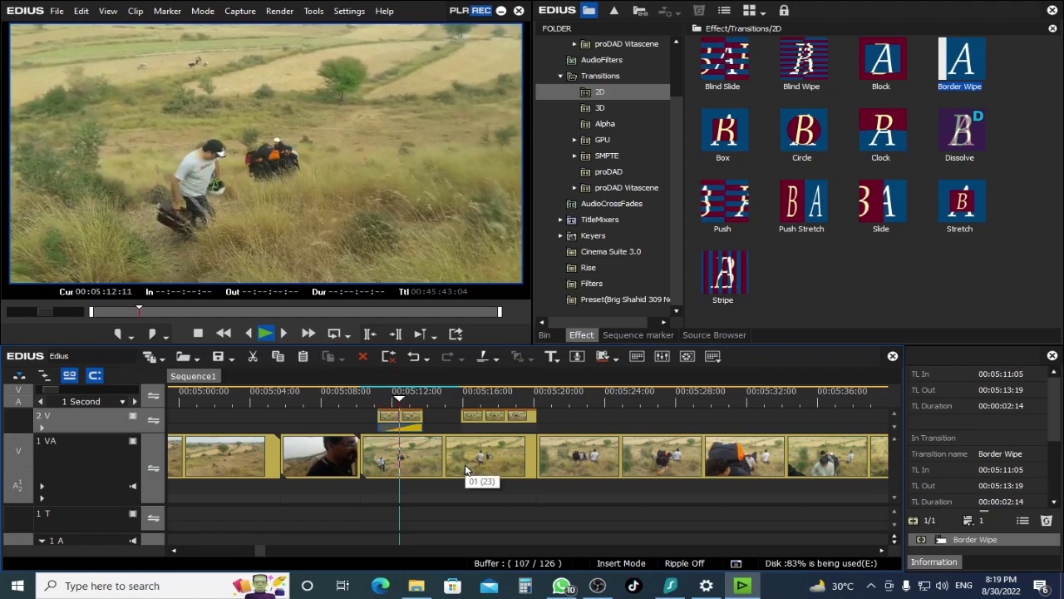
click(379, 401)
key(space)
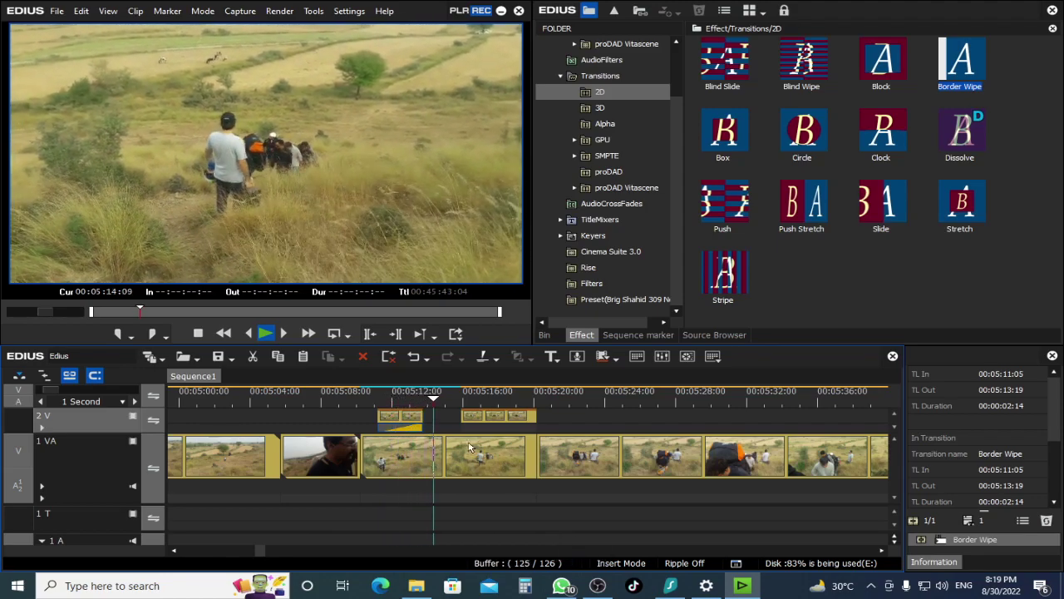
Extend the first 2 V piece to end at 00:05:14:16 and play the wipe section.
click(410, 420)
key(space)
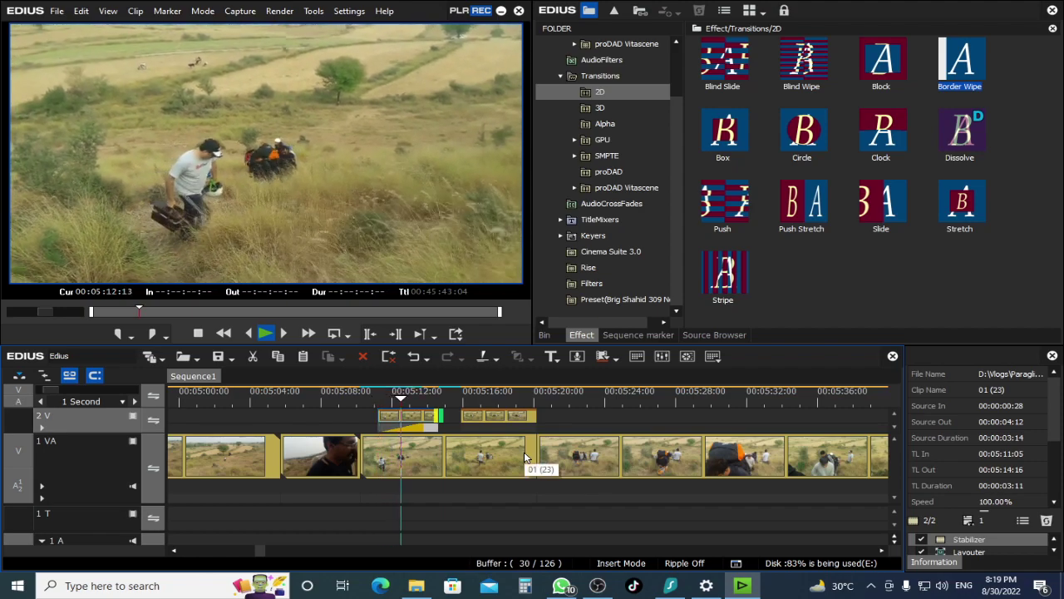
key(space)
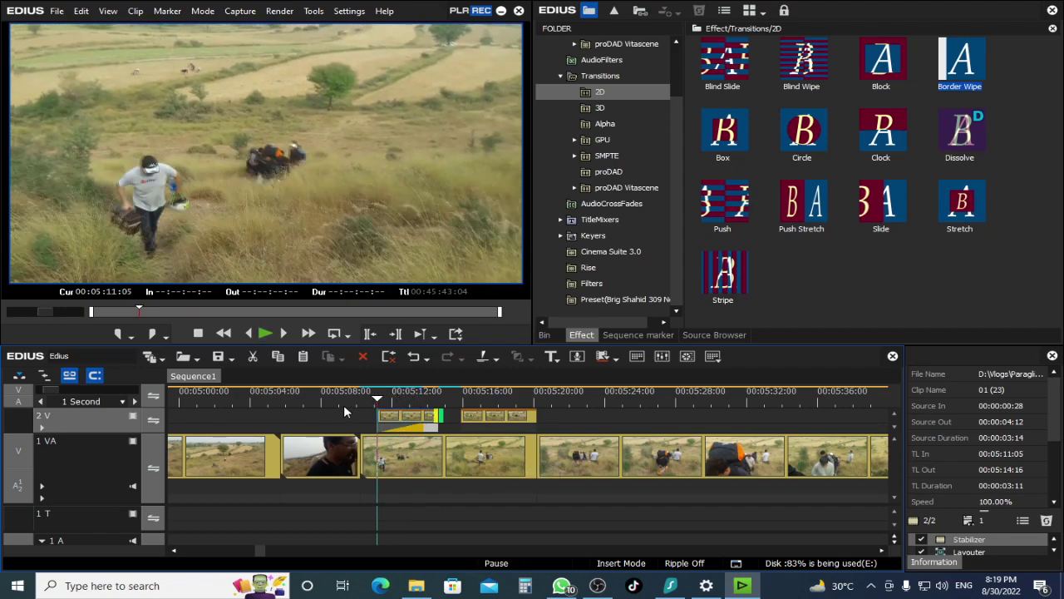
Play from before the first 2 V piece into the second one to compare original and stabilized footage.
click(362, 397)
key(space)
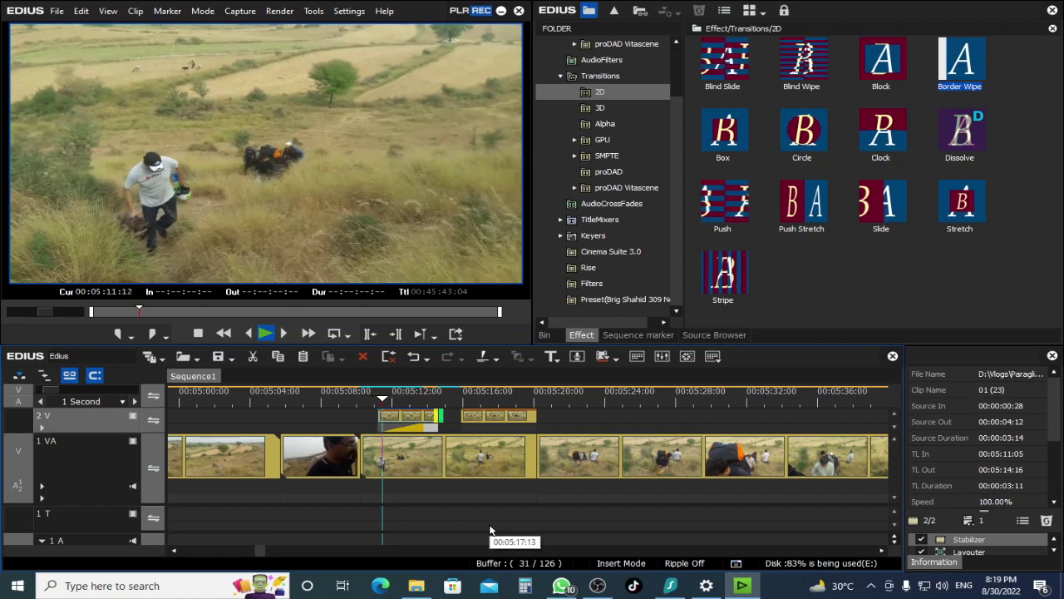
key(space)
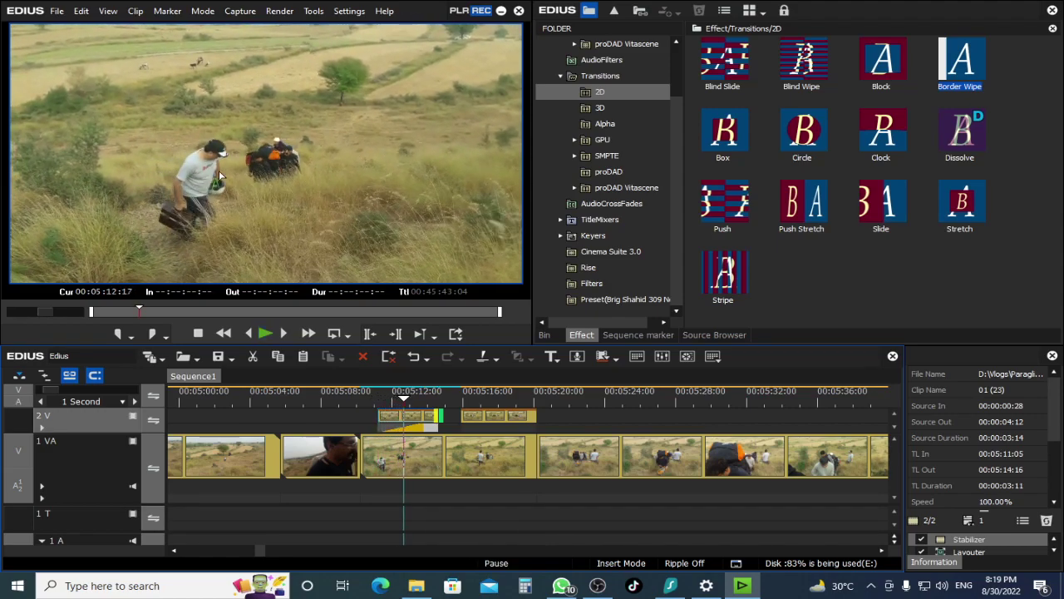
key(space)
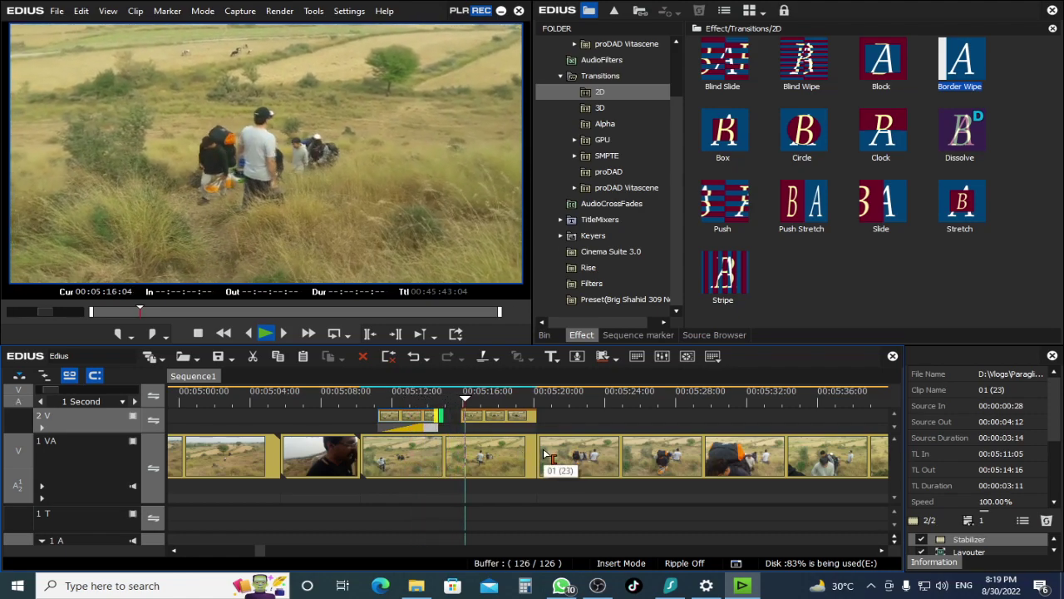
key(space)
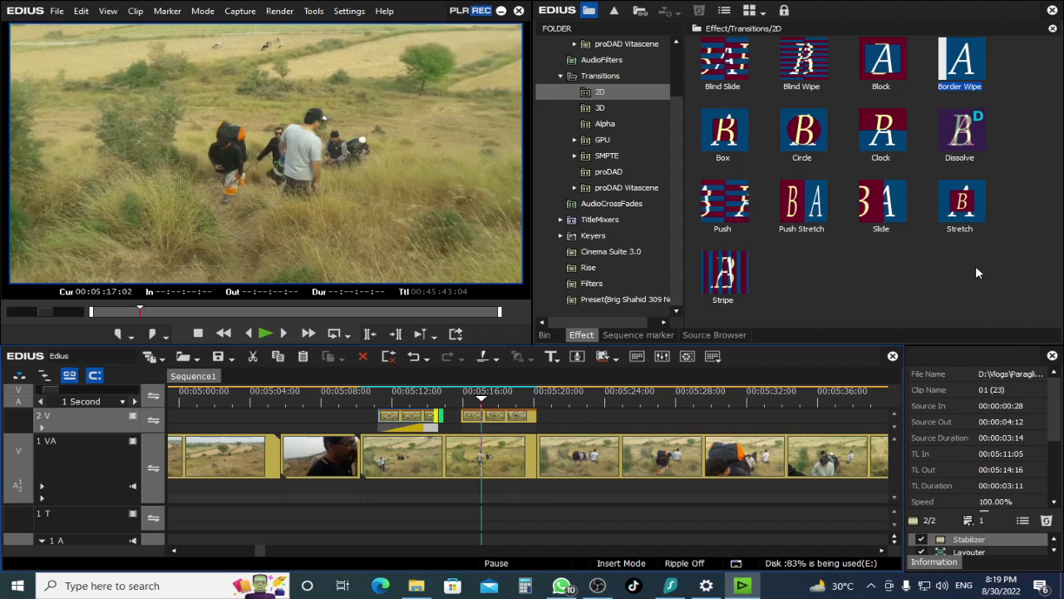
Copy the Border Wipe transition from the first 2 V piece onto the second piece starting at 00:05:15:22.
drag(873, 344, 873, 271)
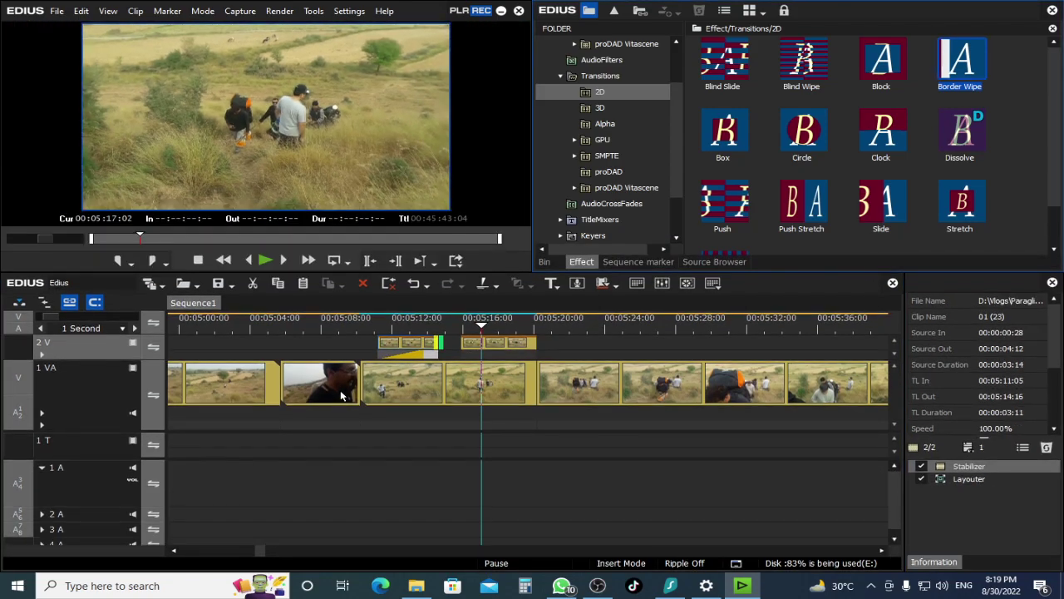
click(402, 331)
click(391, 353)
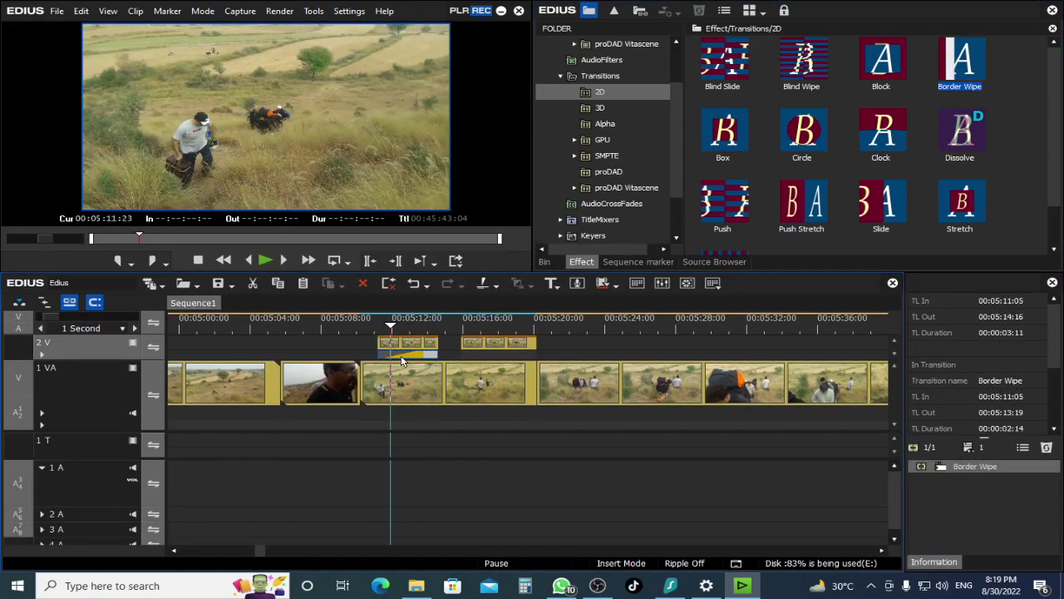
click(476, 330)
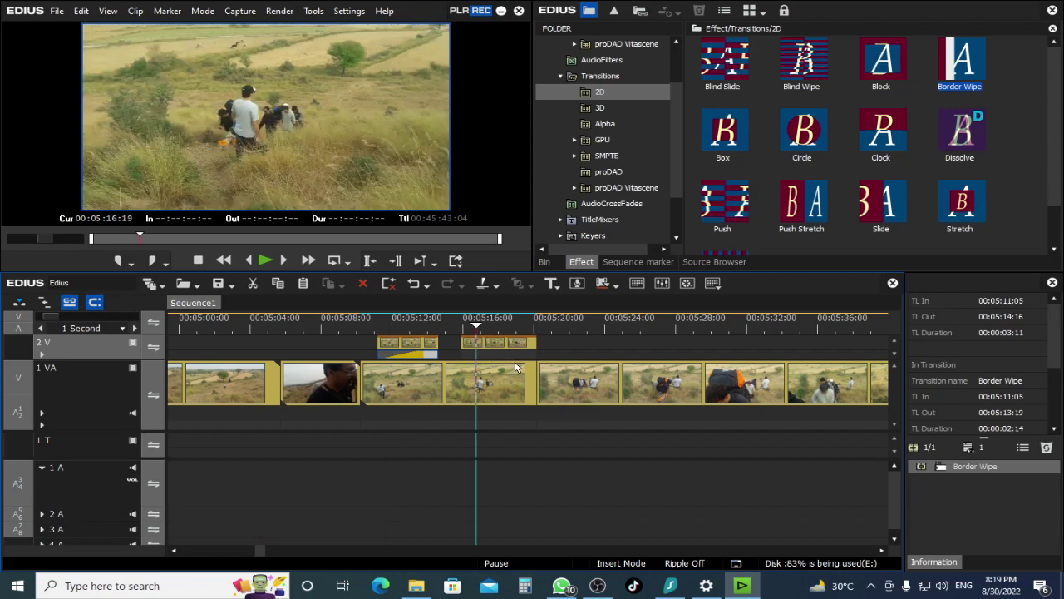
drag(952, 470, 478, 355)
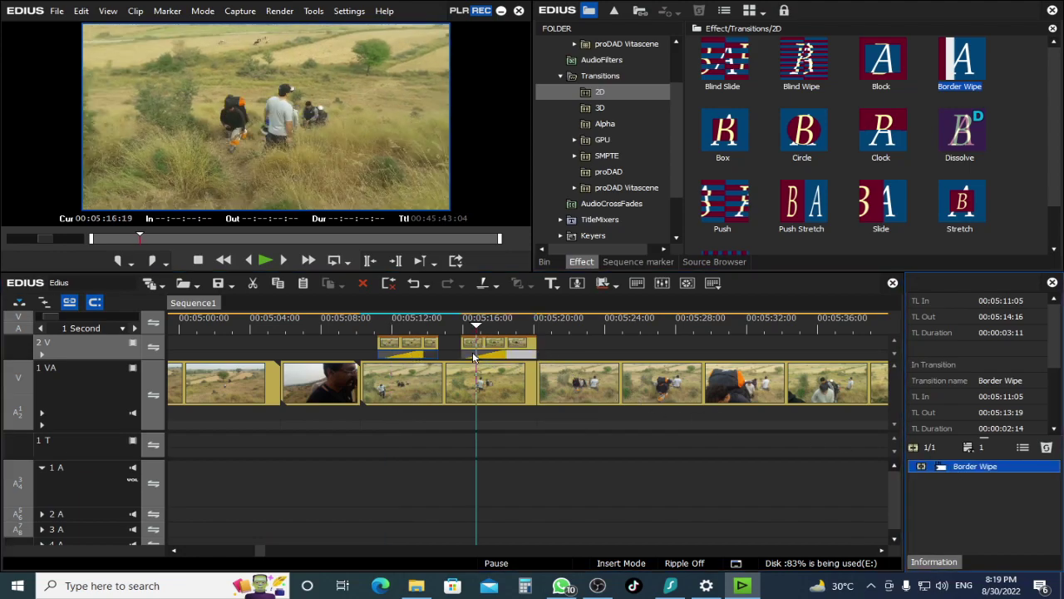
click(460, 324)
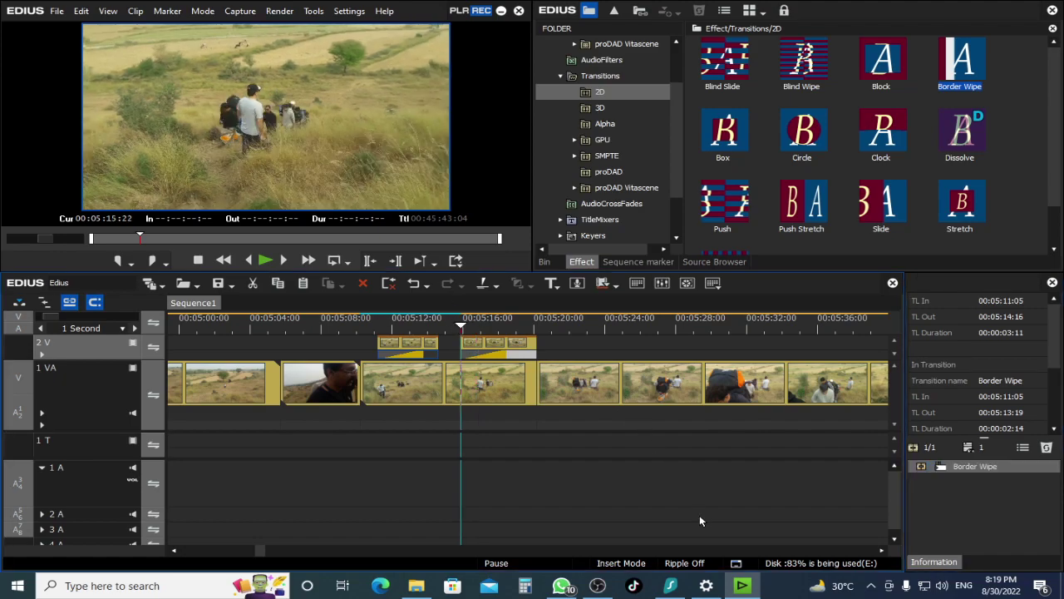
Preview the sequence full screen and return to the timeline at the second 2 V piece.
key(ctrl+shift+f)
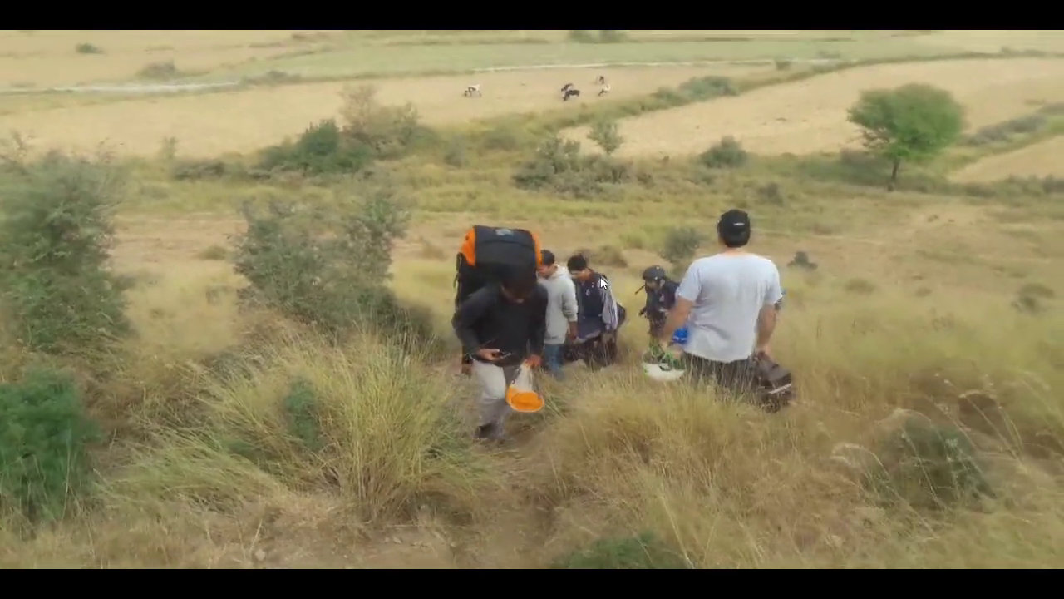
key(Escape)
drag(420, 324, 456, 326)
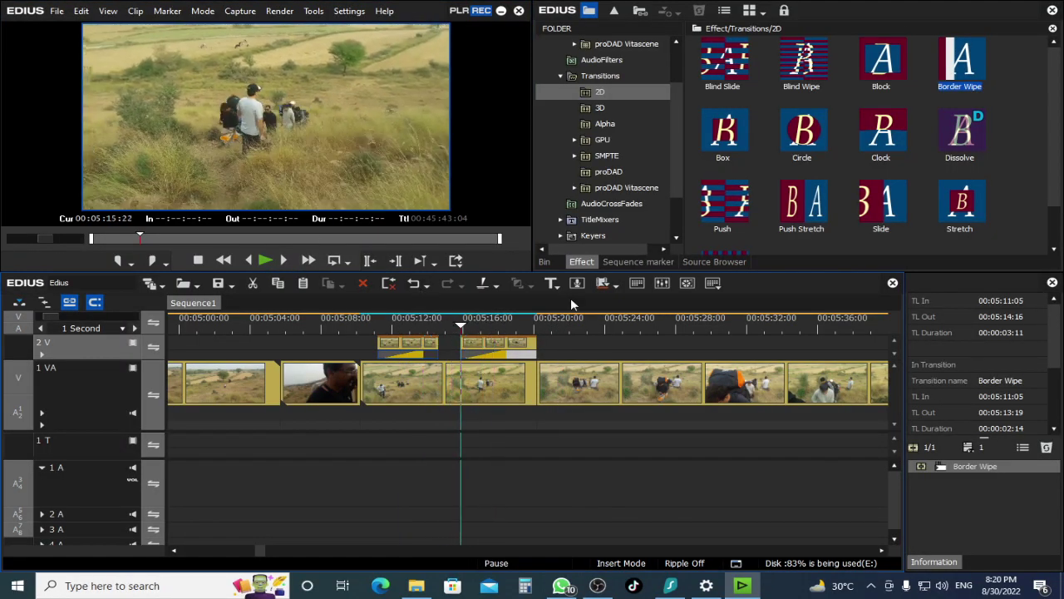
Delete the Border Wipe transition from the second 2 V piece.
click(486, 347)
click(477, 331)
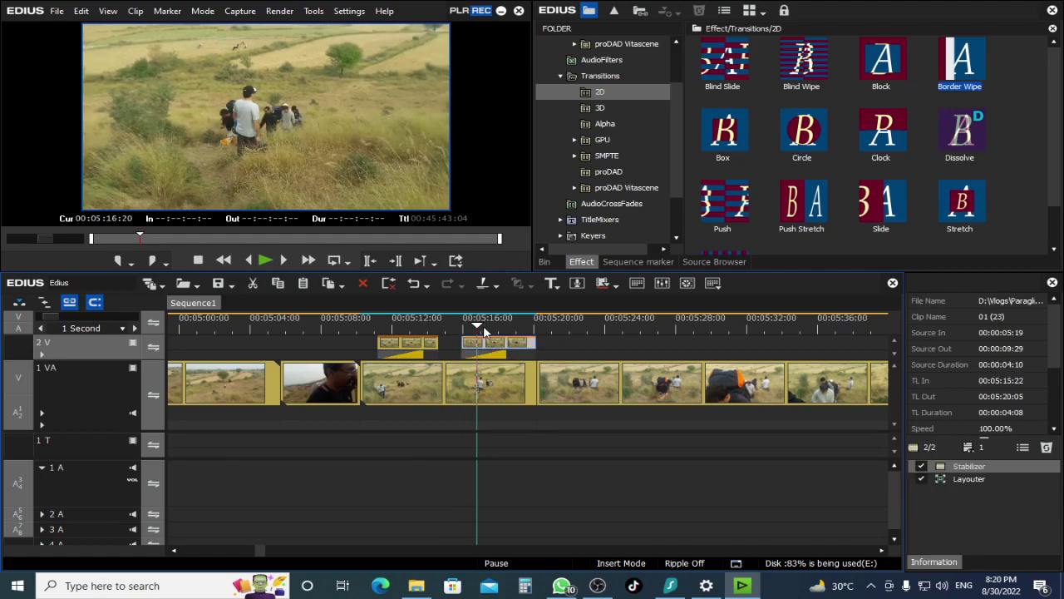
click(486, 356)
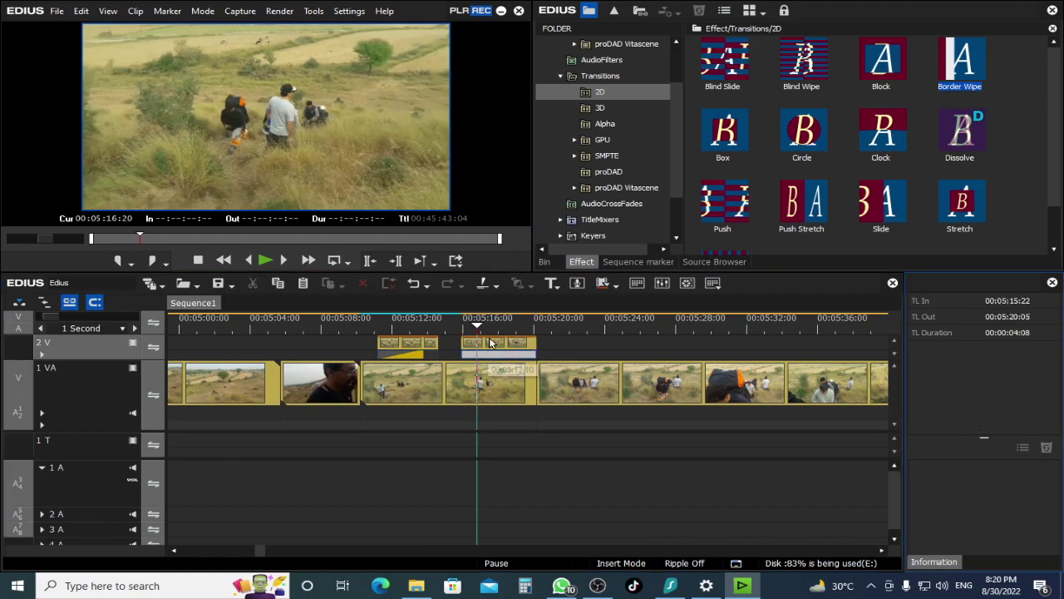
key(Delete)
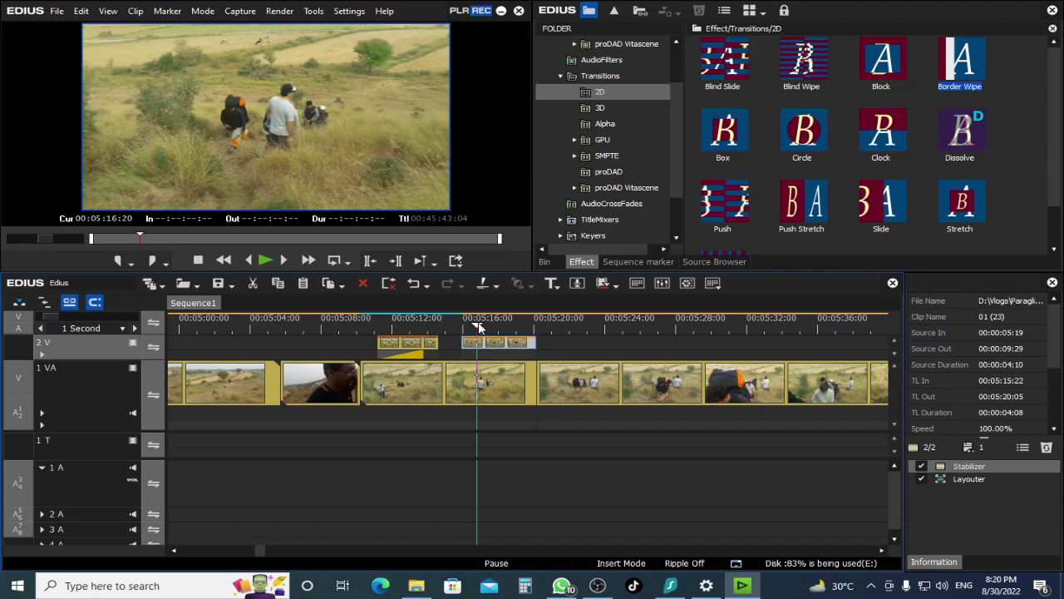
Turn off the Stabilizer filter on the second 2 V piece and play that piece from its start for comparison.
drag(478, 330, 489, 332)
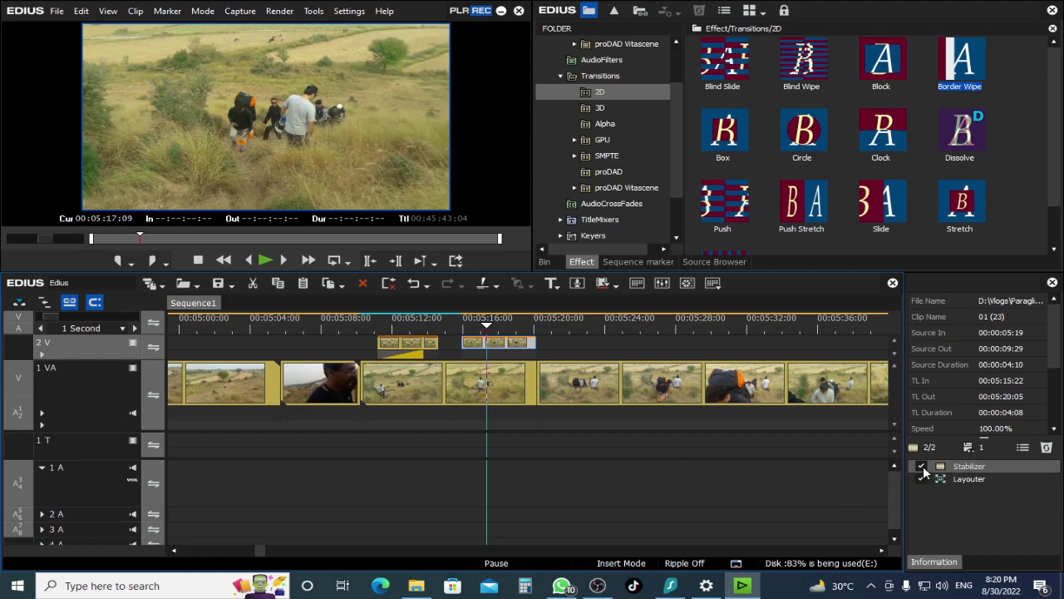
click(922, 467)
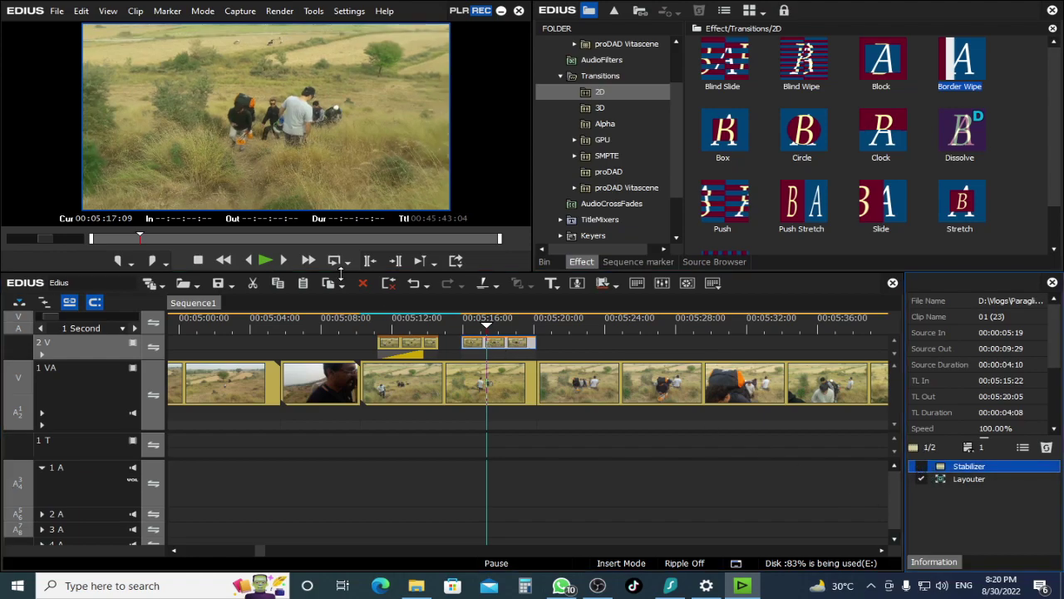
drag(346, 274, 330, 349)
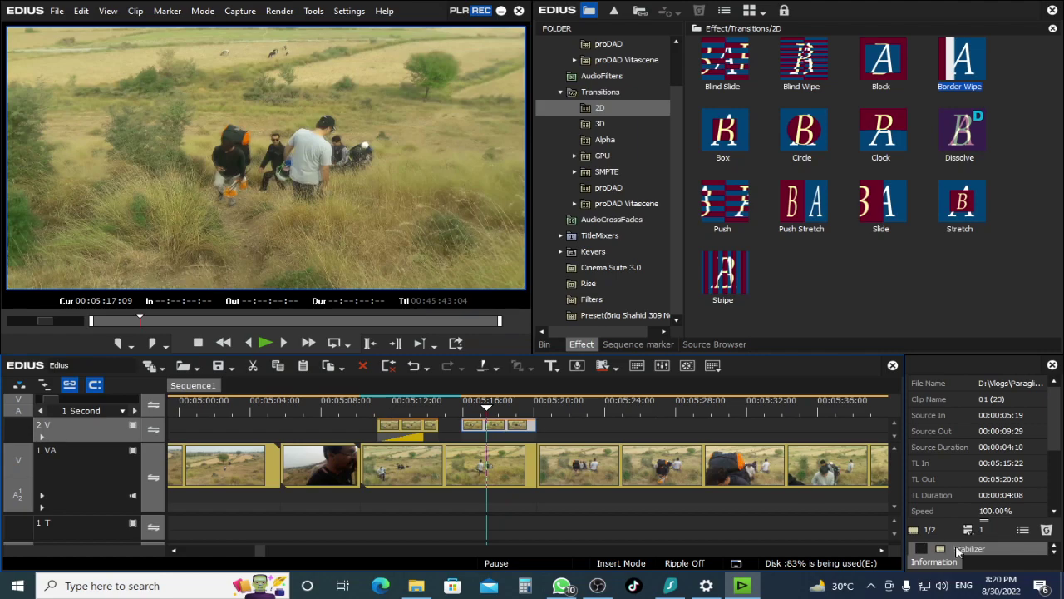
click(460, 401)
key(space)
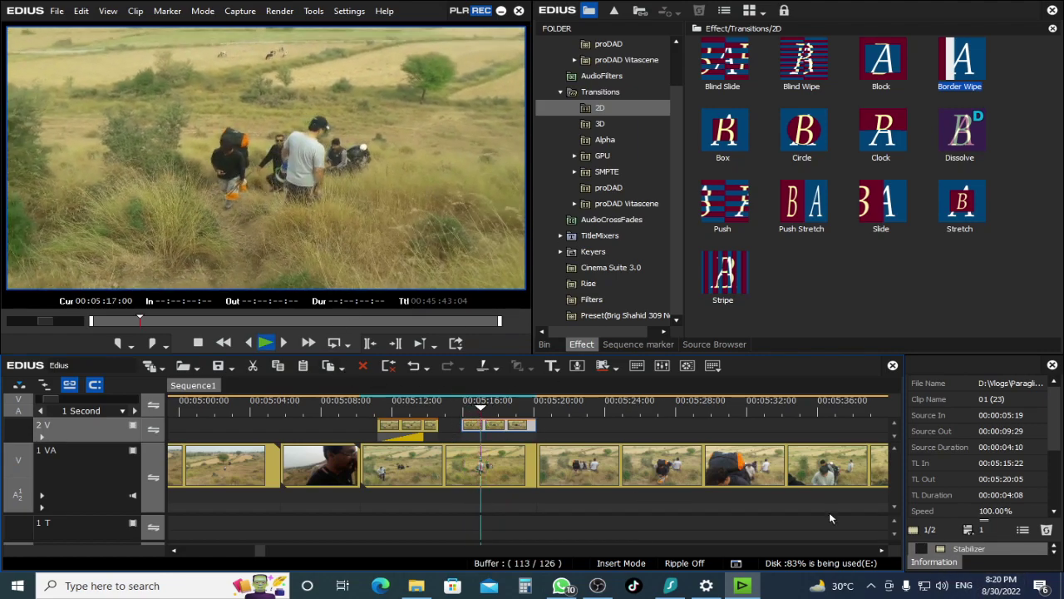
Stop the comparison playback and delete both hikers pieces from the 2 V track.
key(space)
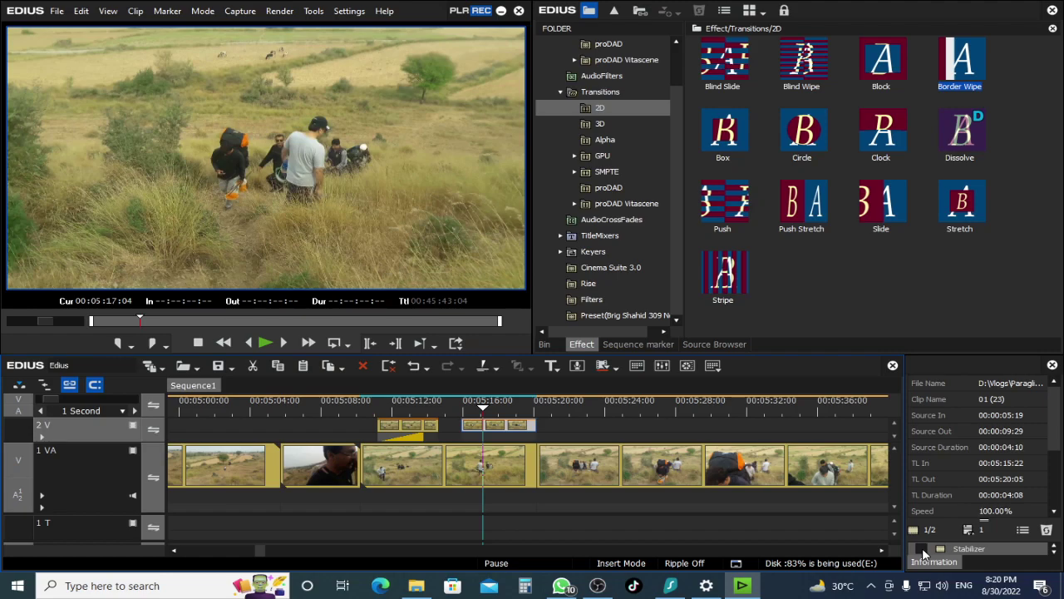
click(921, 550)
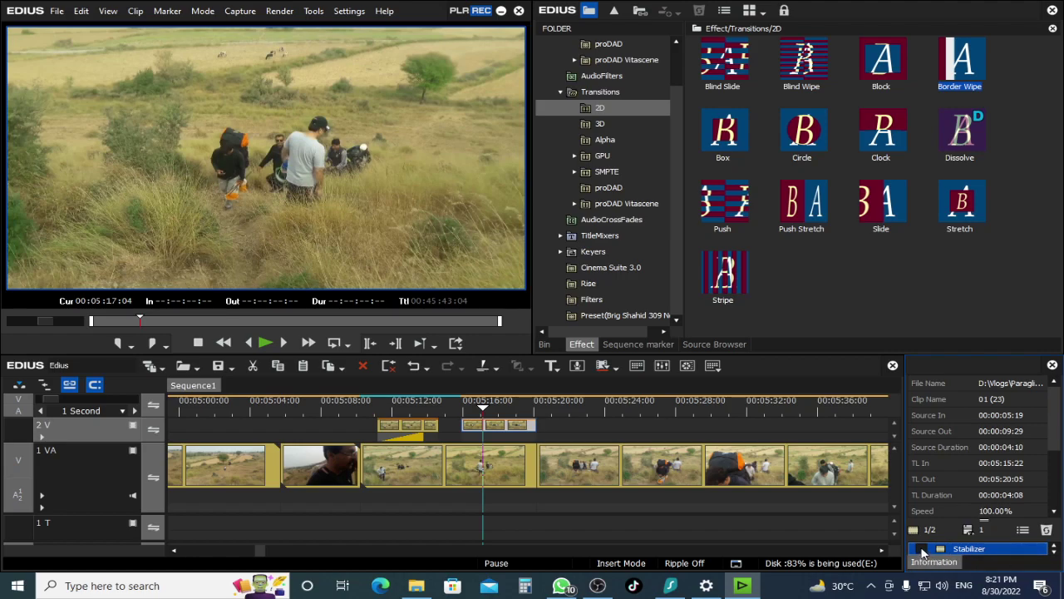
click(922, 549)
click(492, 408)
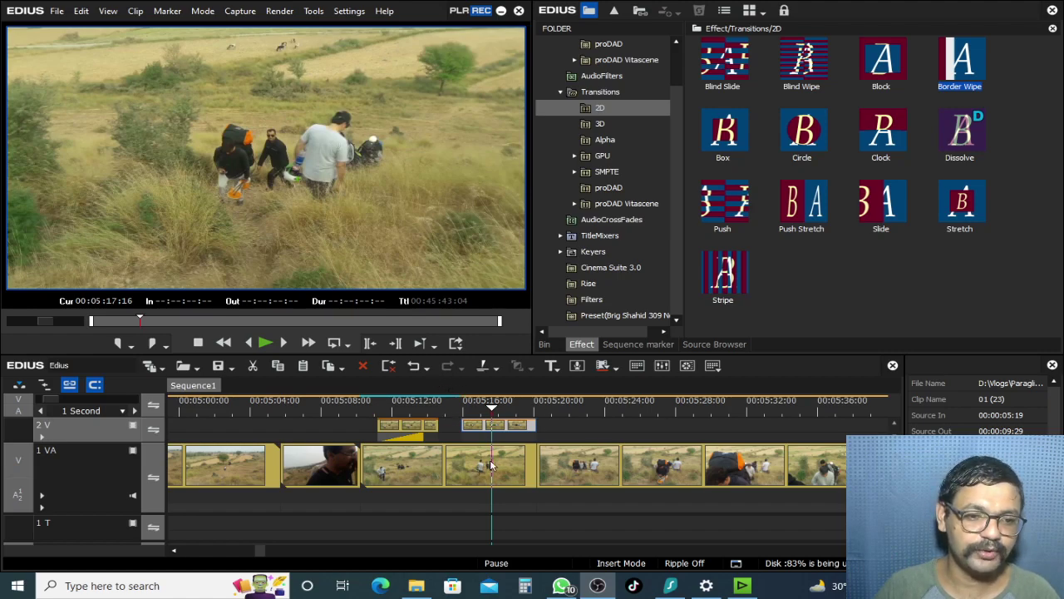
key(Delete)
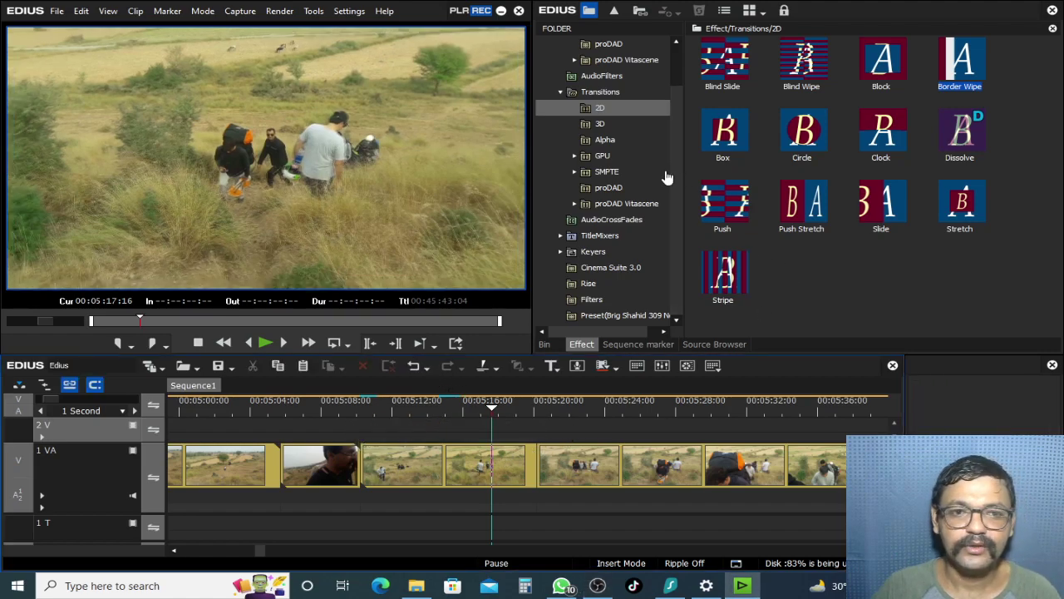
Look through the Color Correction, proDAD and proDAD Vitascene video filter folders and play the hikers clip on 1 VA.
scroll(675, 165, up, 1)
click(611, 60)
click(624, 77)
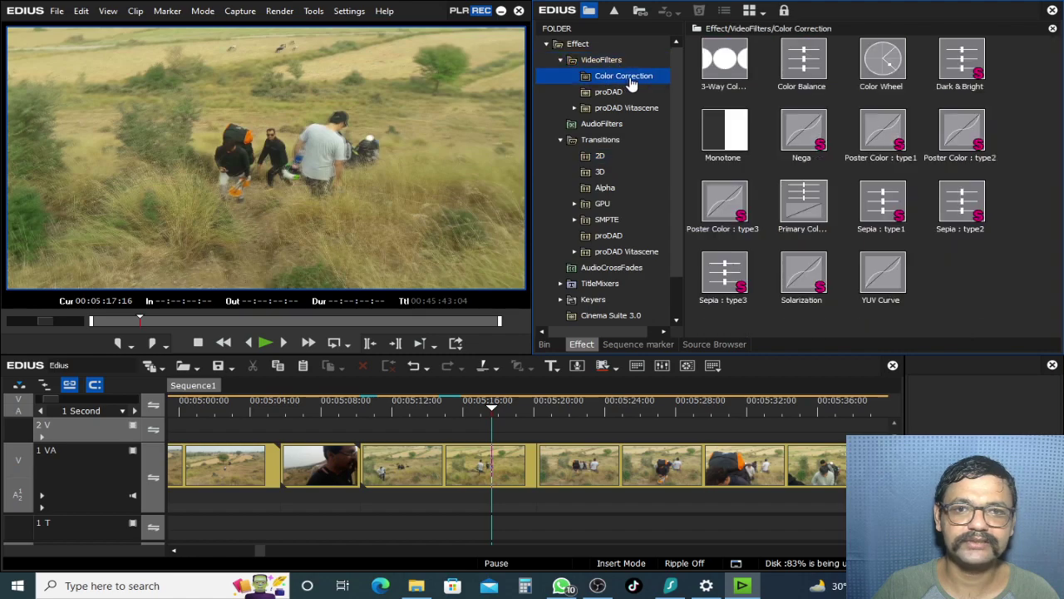
click(620, 93)
click(632, 107)
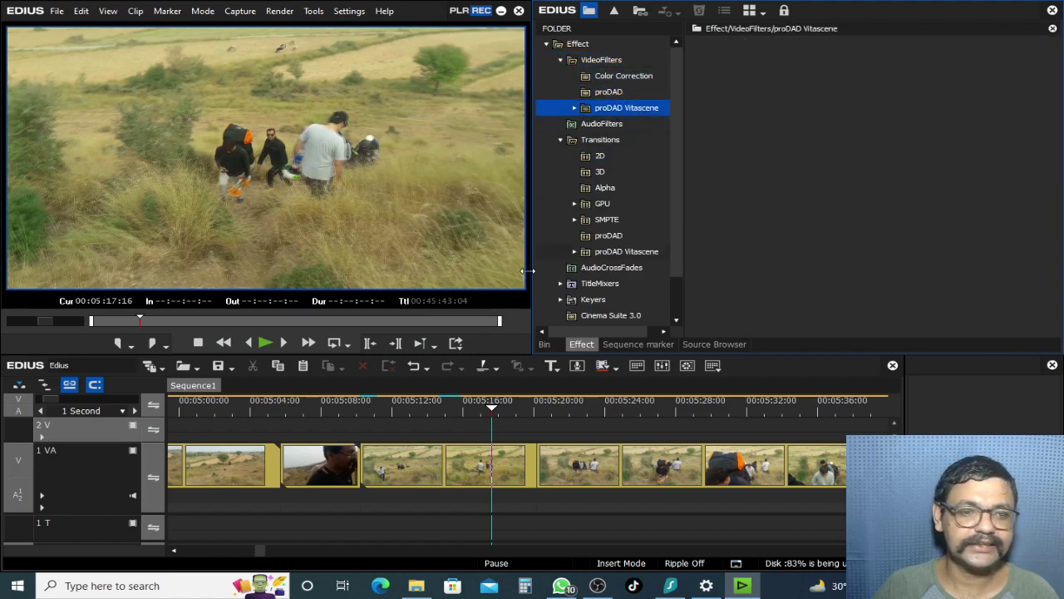
click(392, 405)
key(space)
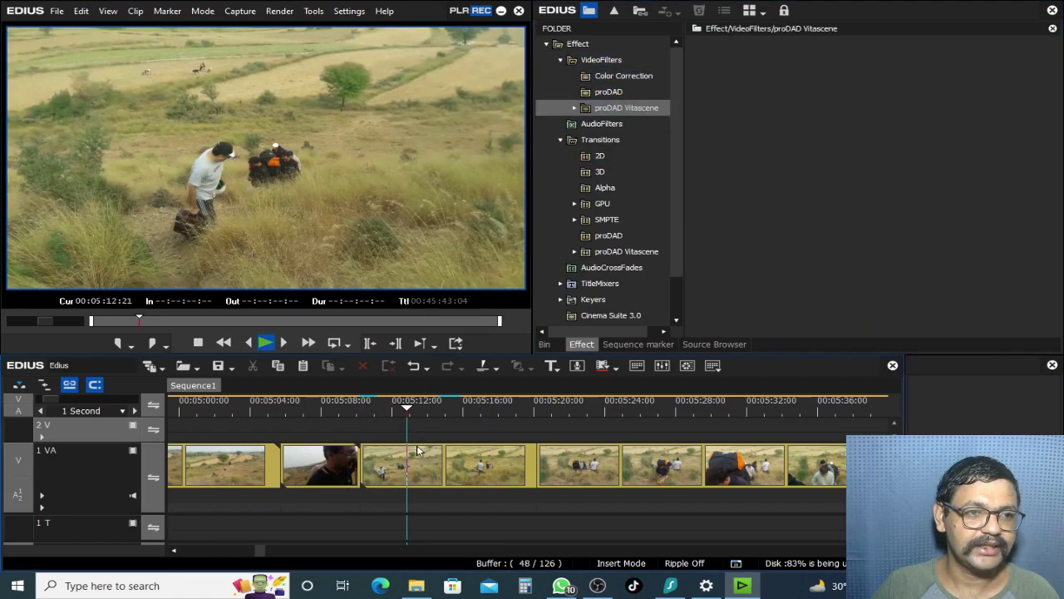
Apply the Stabilizer video filter to the hikers clip on 1 VA starting at 00:05:10:06.
click(439, 461)
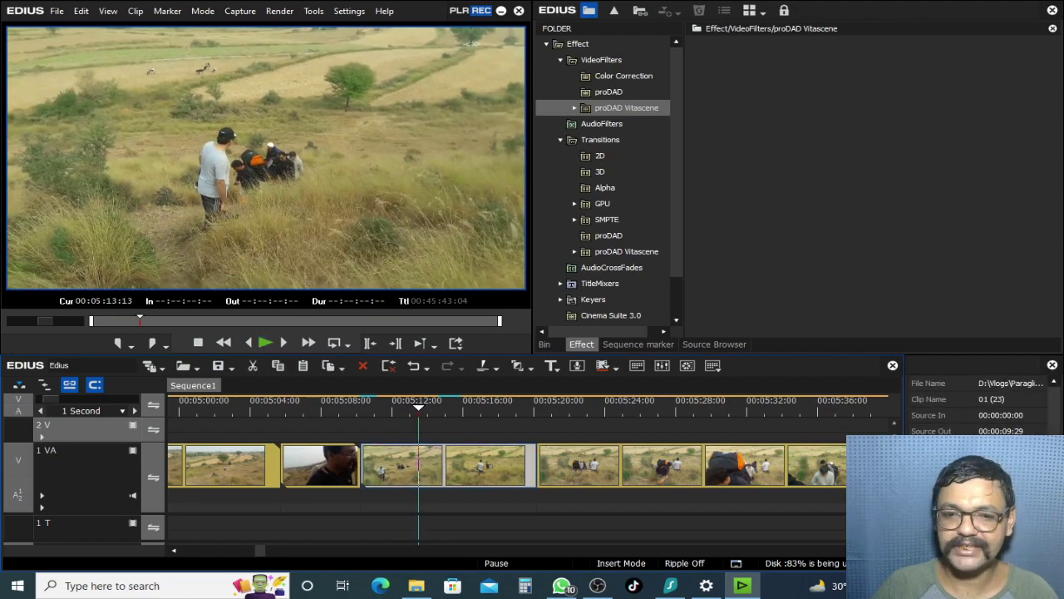
click(623, 76)
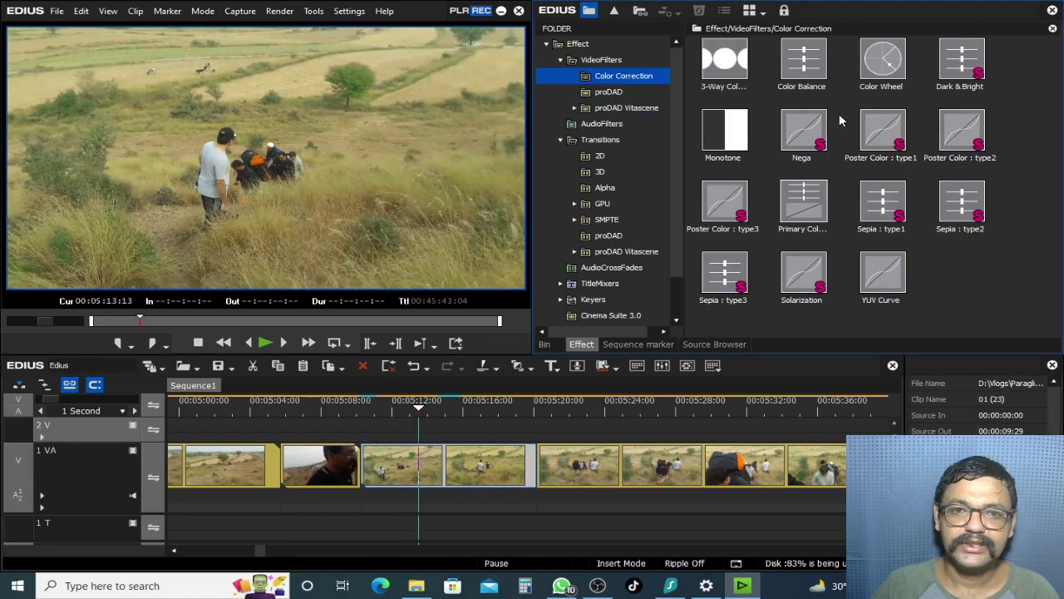
click(614, 61)
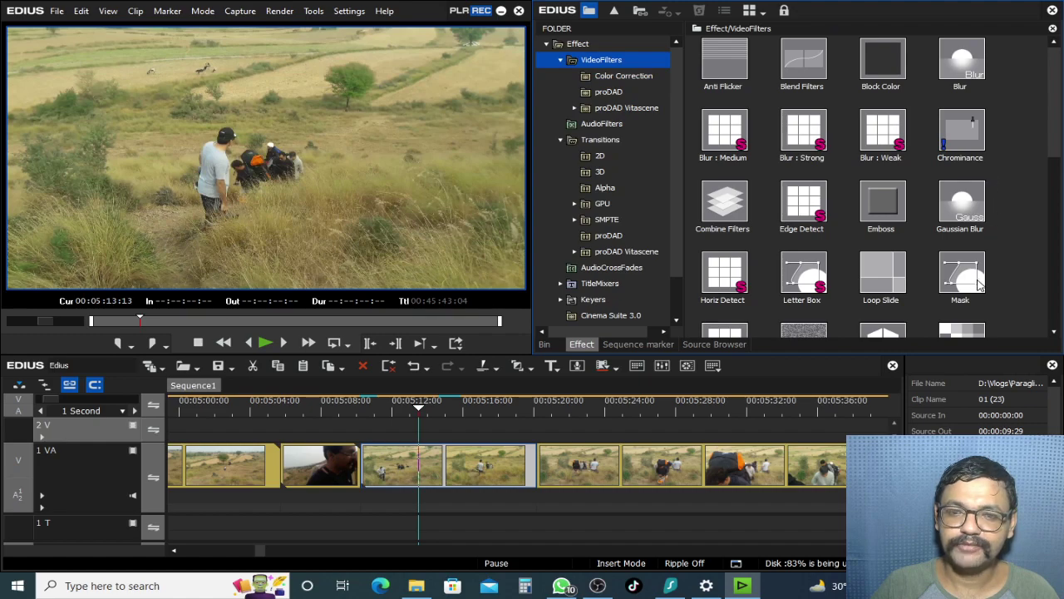
scroll(980, 284, down, 6)
mouse_move(978, 217)
mouse_down()
mouse_move(445, 349)
mouse_move(411, 455)
mouse_up()
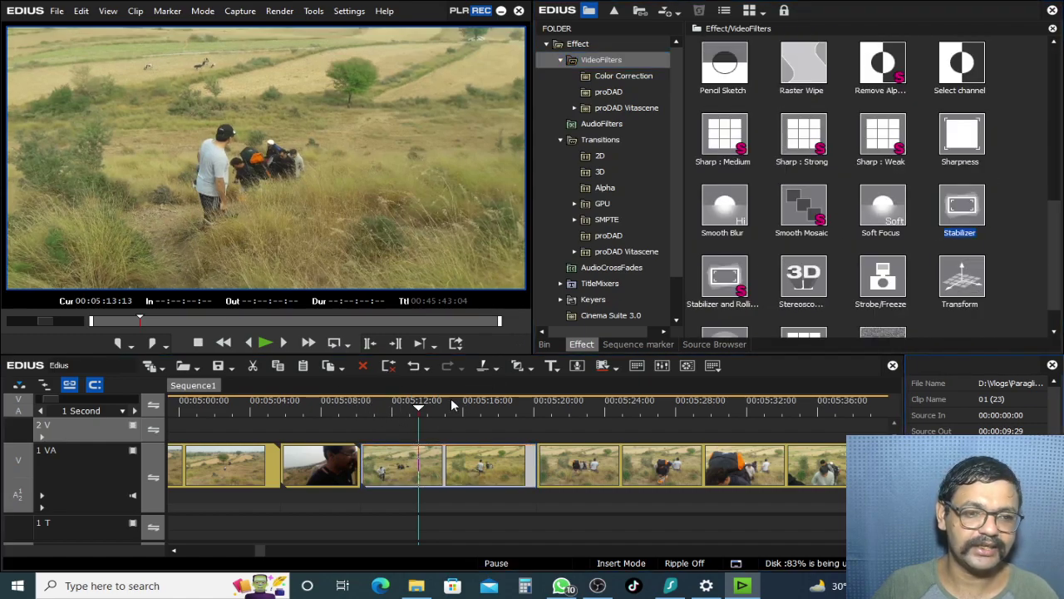
Scrub through the first hikers clip and apply the Stabilizer filter to the next 1 VA clip, starting at 00:05:20:05.
drag(434, 415, 487, 426)
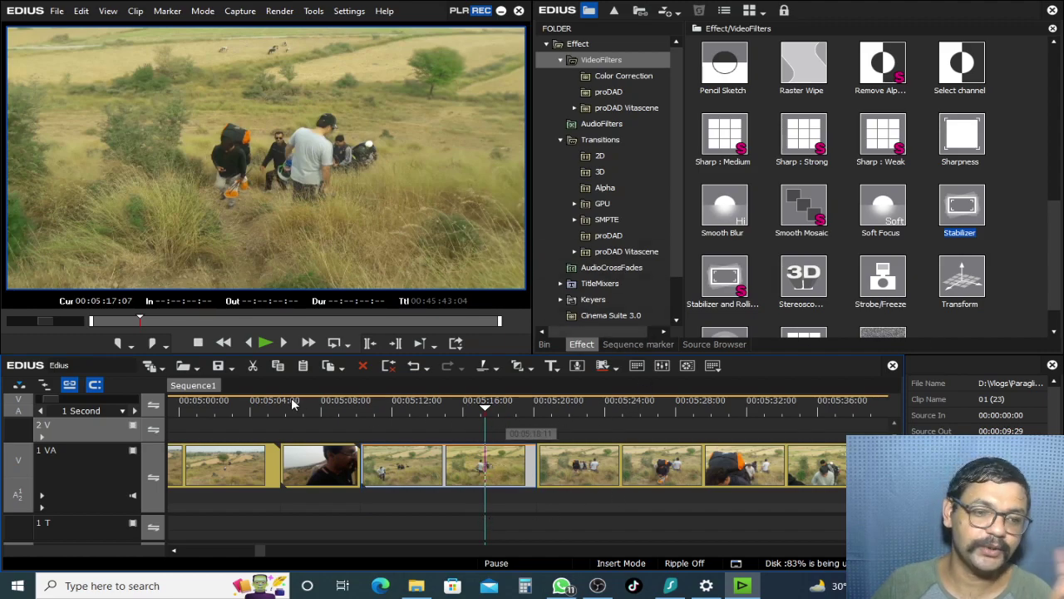
drag(396, 404, 423, 418)
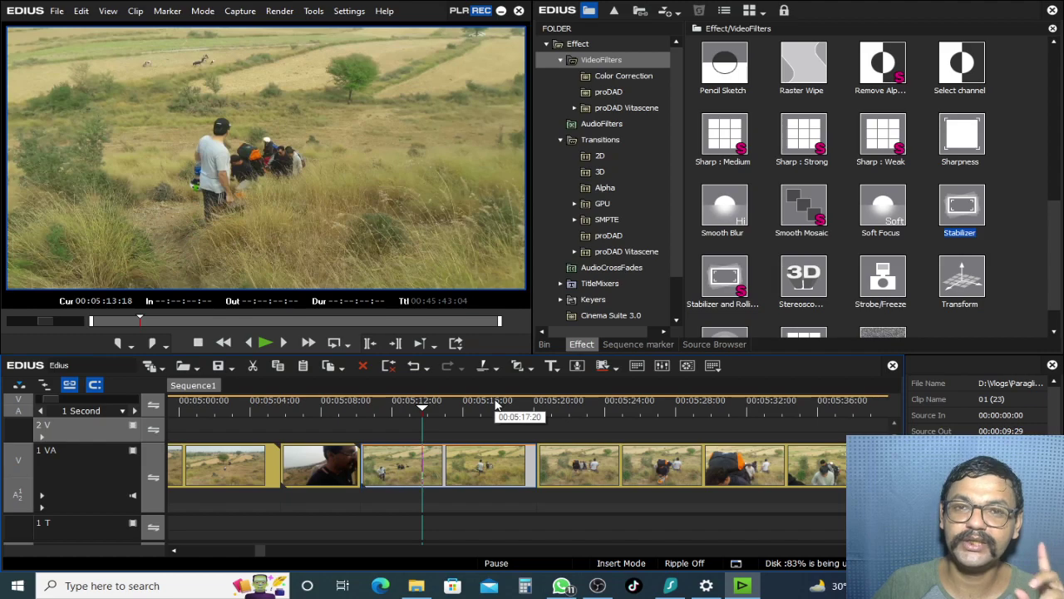
drag(449, 413, 585, 468)
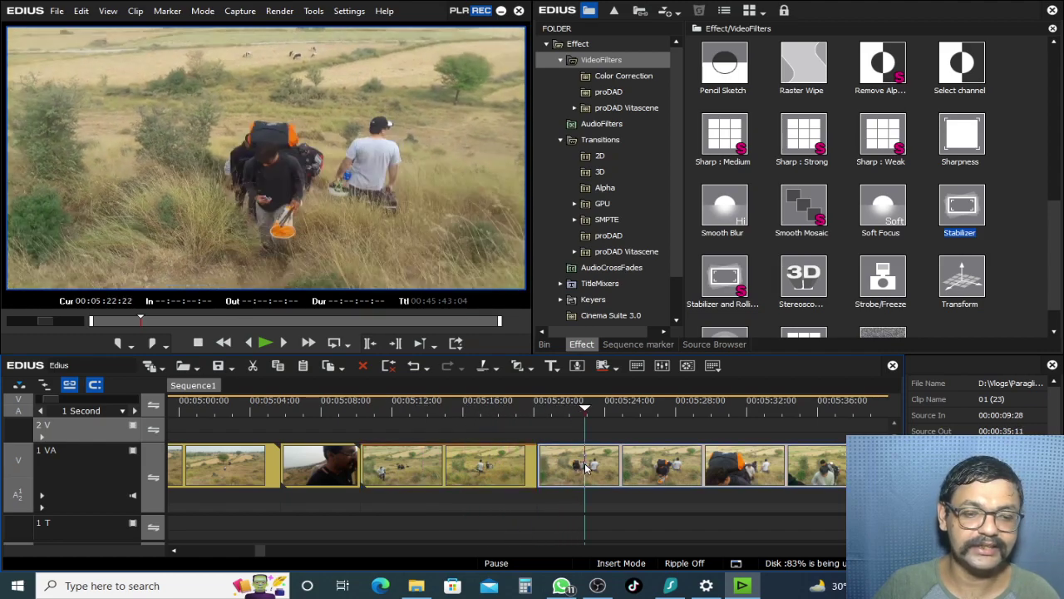
drag(983, 205, 666, 474)
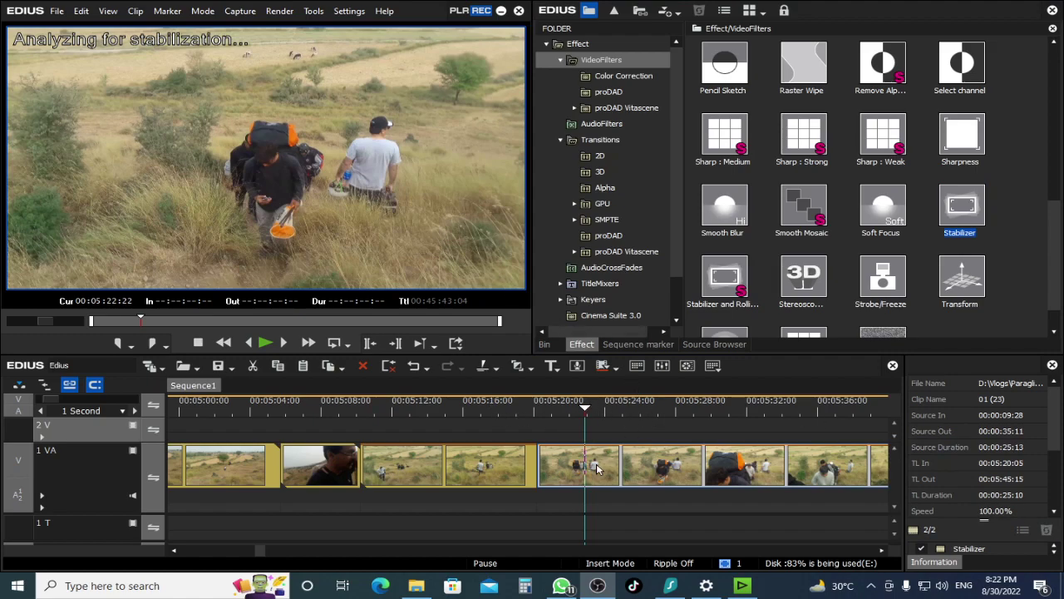
Play the first stabilized hikers clip around 00:05:14 to check its motion.
scroll(600, 420, down, 2)
scroll(585, 410, up, 2)
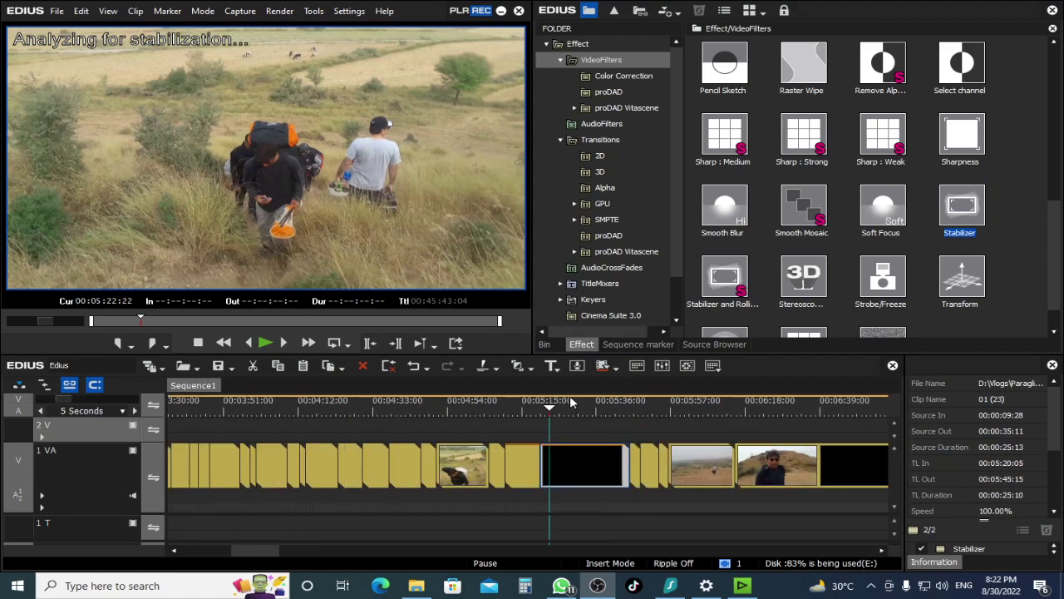
scroll(586, 412, up, 2)
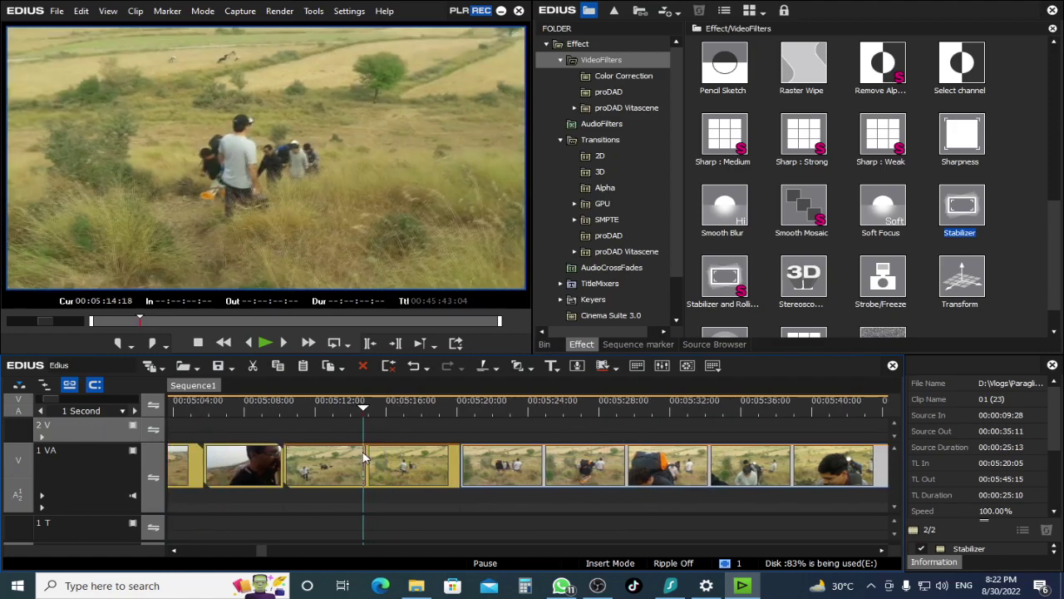
scroll(211, 482, up, 1)
key(space)
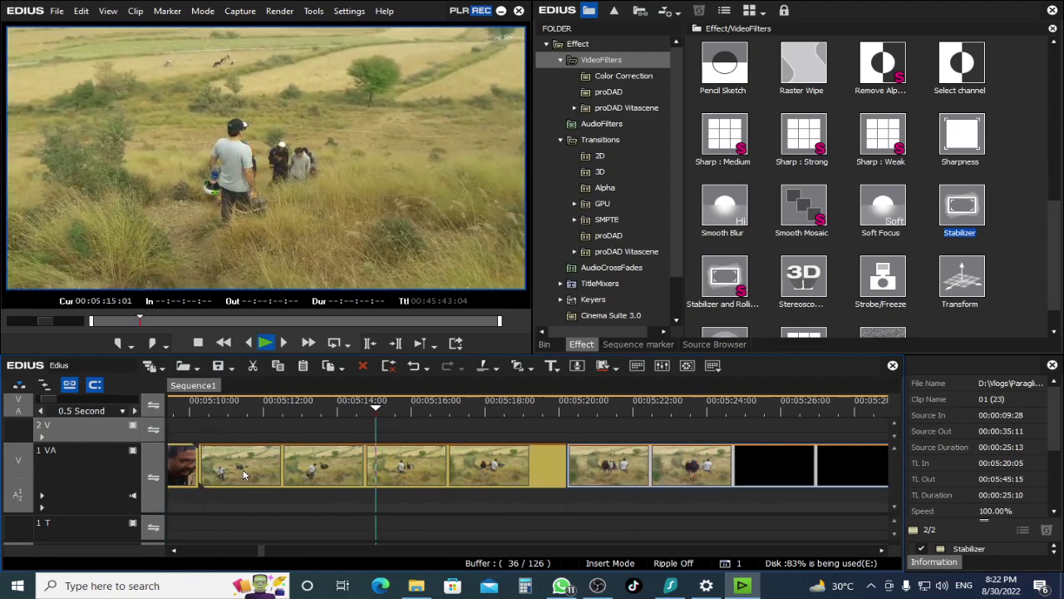
drag(388, 409, 343, 434)
key(space)
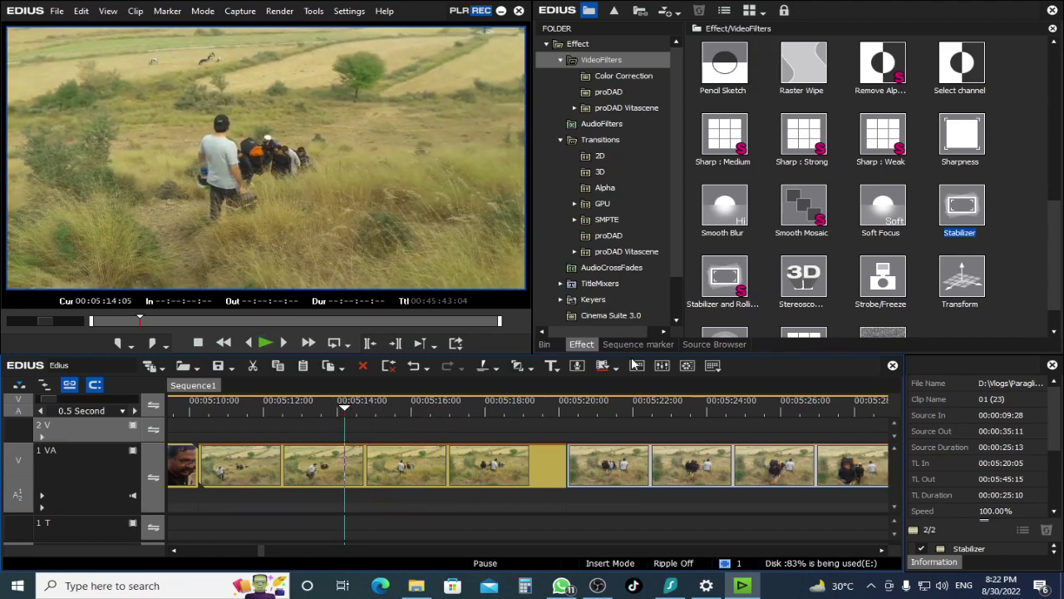
Apply the Color Balance filter to the 1 VA clip starting at 00:05:10:06 and enlarge the timeline area to show its effects list.
click(668, 77)
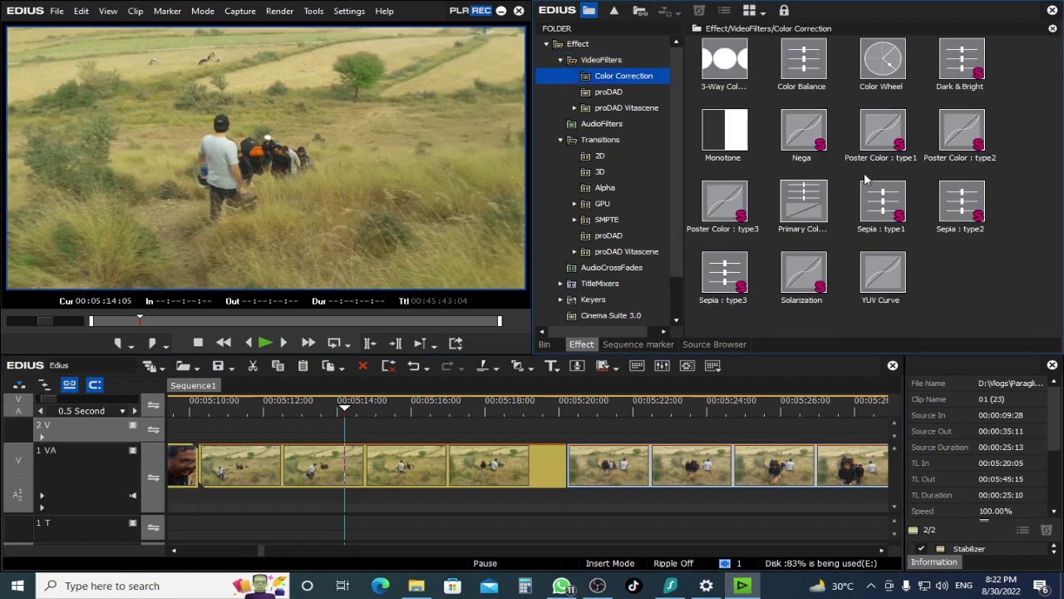
click(805, 77)
drag(805, 77, 399, 460)
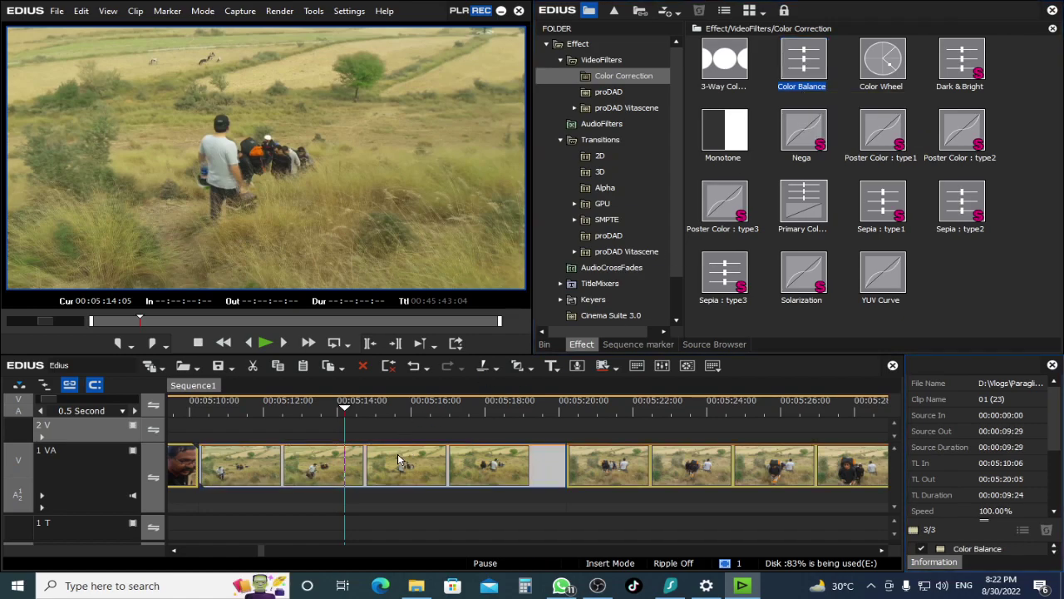
drag(832, 353, 831, 268)
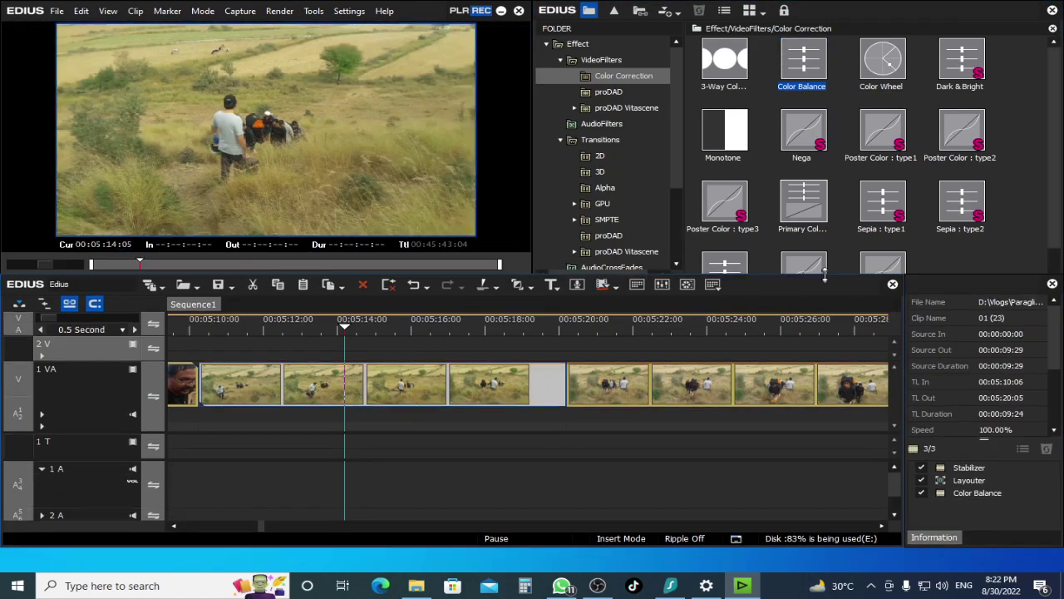
drag(765, 268, 765, 262)
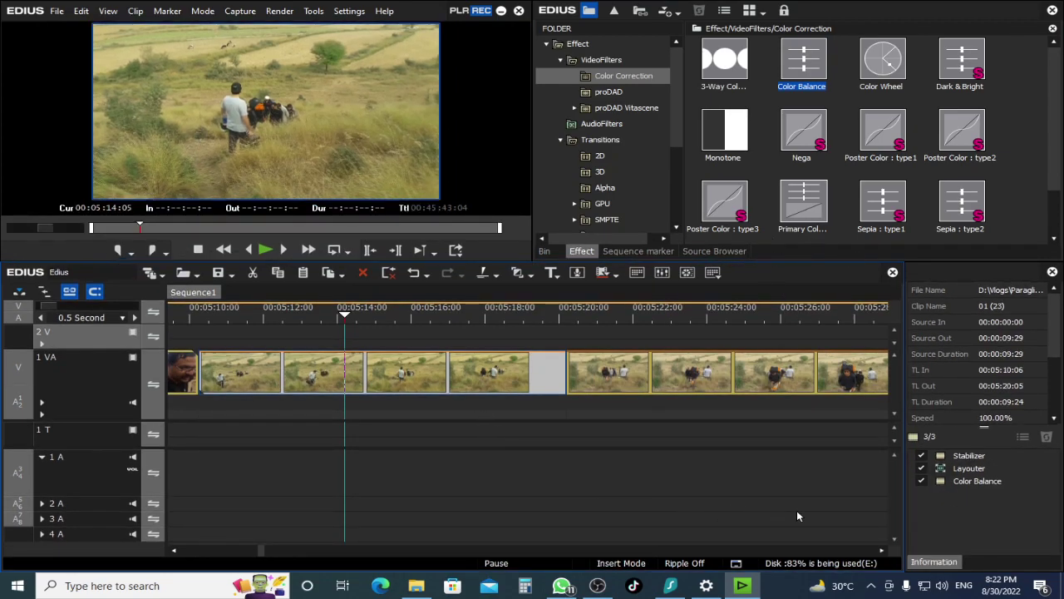
key(ctrl+z)
drag(803, 64, 417, 366)
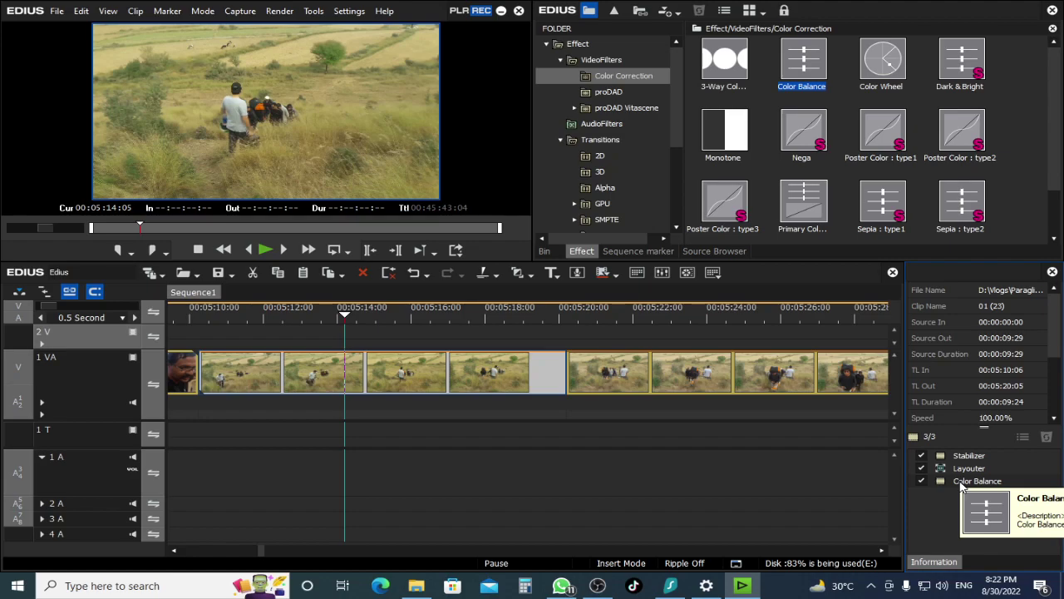
Open the clip's Color Balance settings and place the dialog clear of the video preview.
double_click(962, 487)
drag(827, 83, 605, 131)
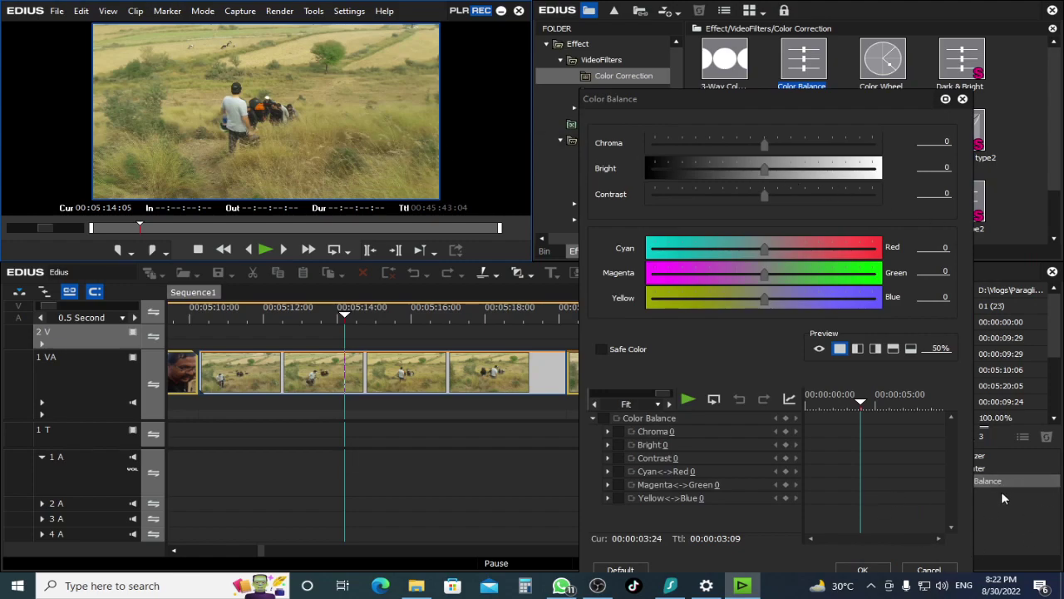
drag(811, 112, 760, 54)
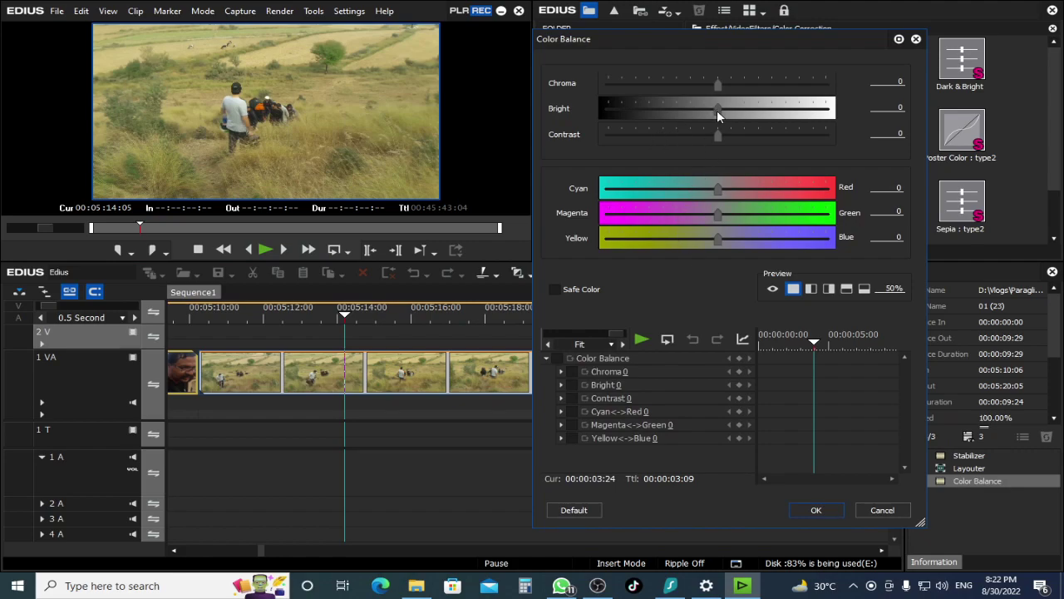
Try Color Balance values of Bright 1, Contrast 20 and Chroma 16 with the video preview enlarged.
drag(715, 110, 718, 132)
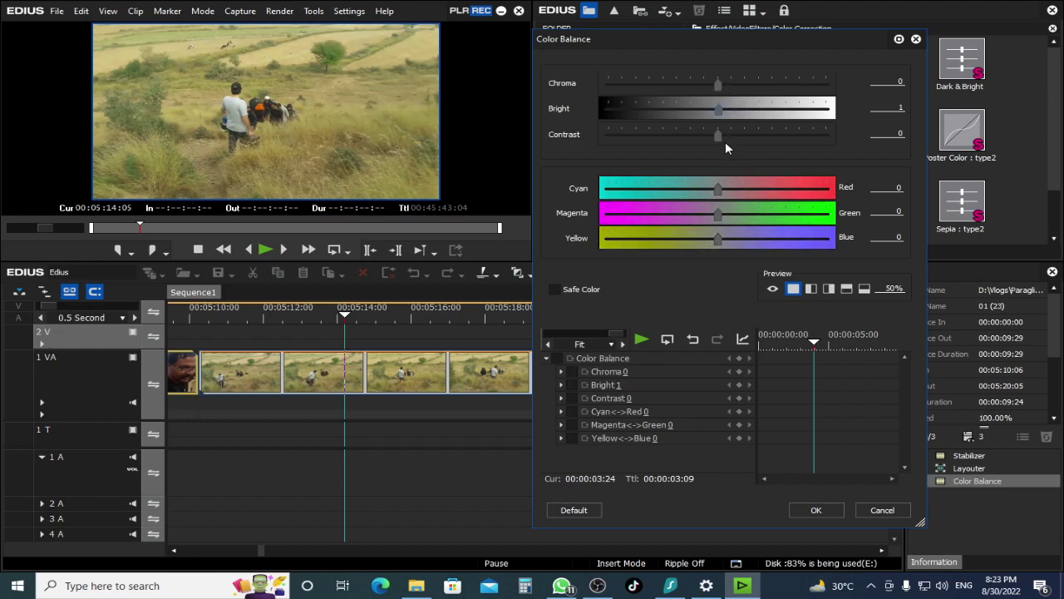
drag(718, 139, 737, 142)
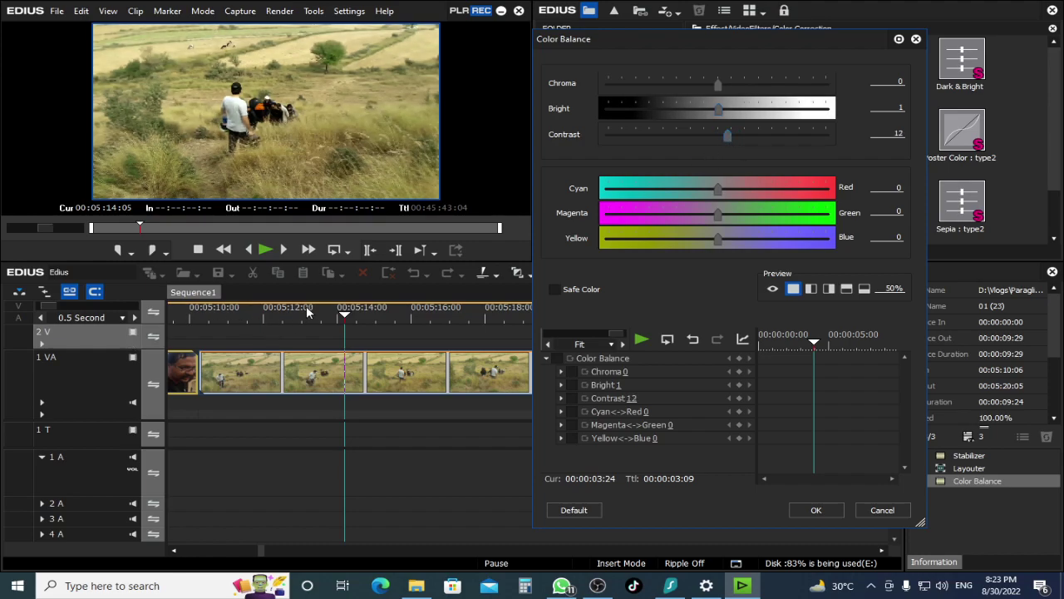
drag(335, 261, 329, 327)
mouse_move(735, 135)
mouse_down()
mouse_move(692, 143)
mouse_move(735, 136)
mouse_up()
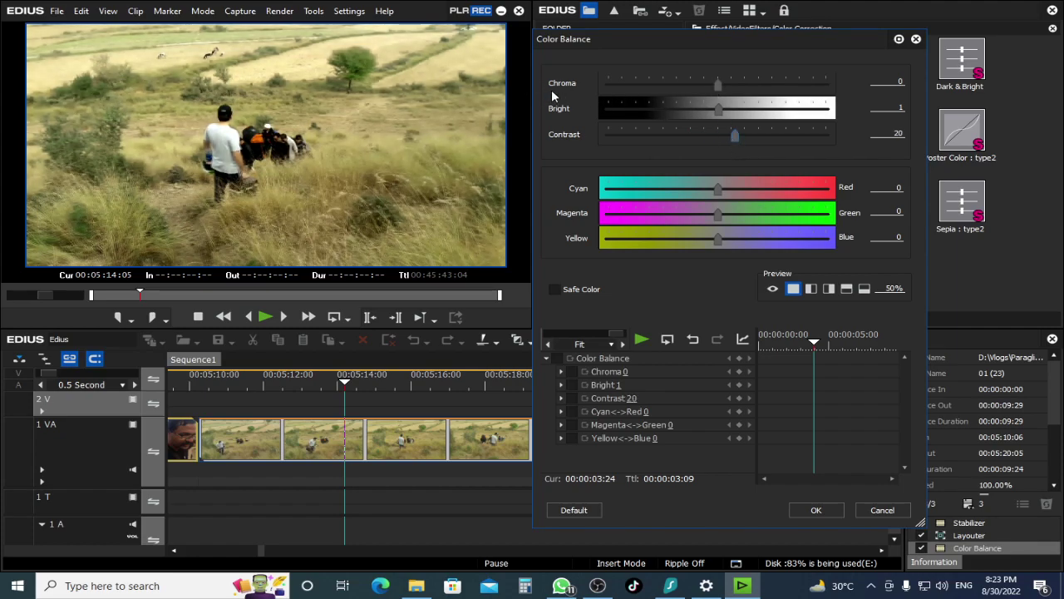
drag(720, 84, 729, 110)
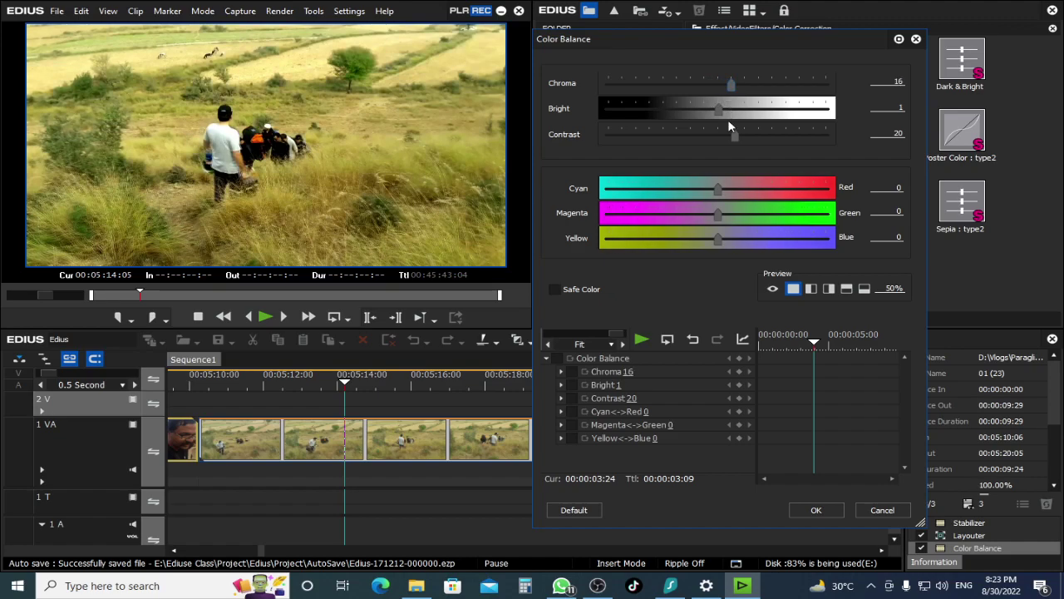
Reset Contrast, Bright and Chroma to 0 in the Color Balance settings.
click(887, 133)
text(0)
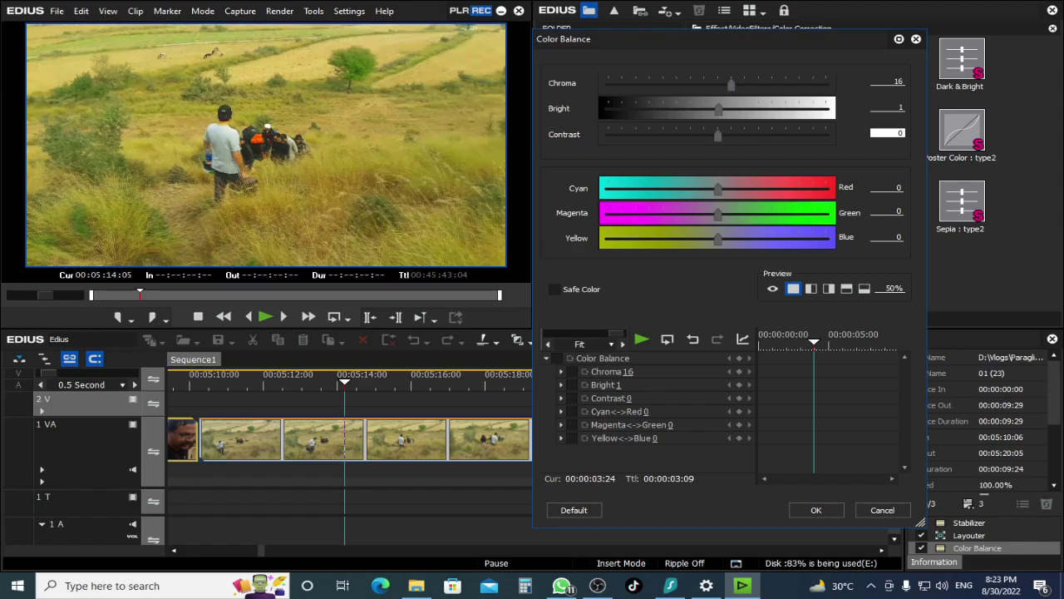
click(894, 106)
text(0)
click(891, 81)
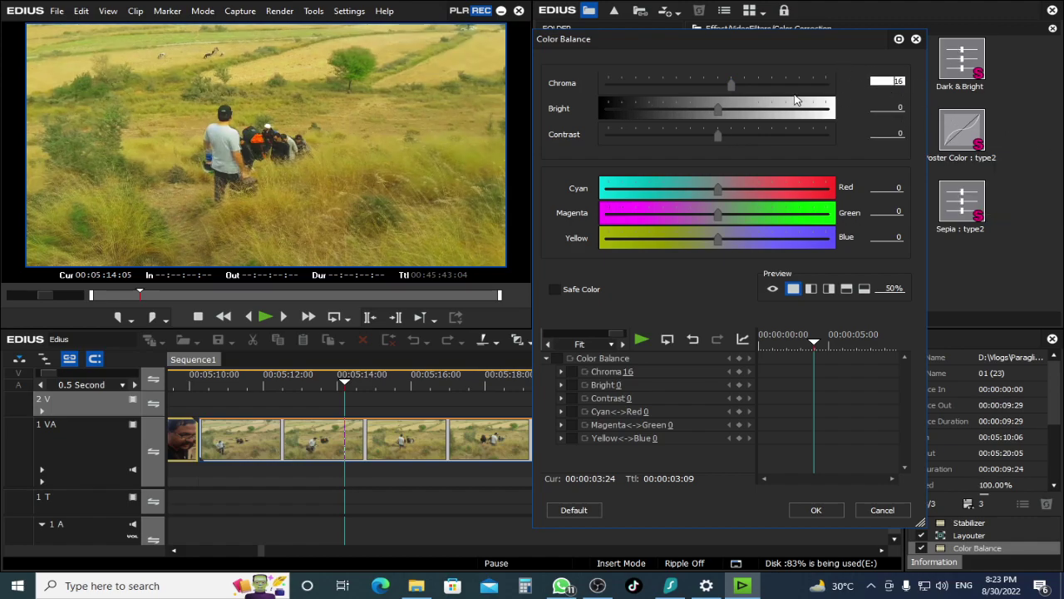
drag(733, 83, 710, 86)
key(Tab)
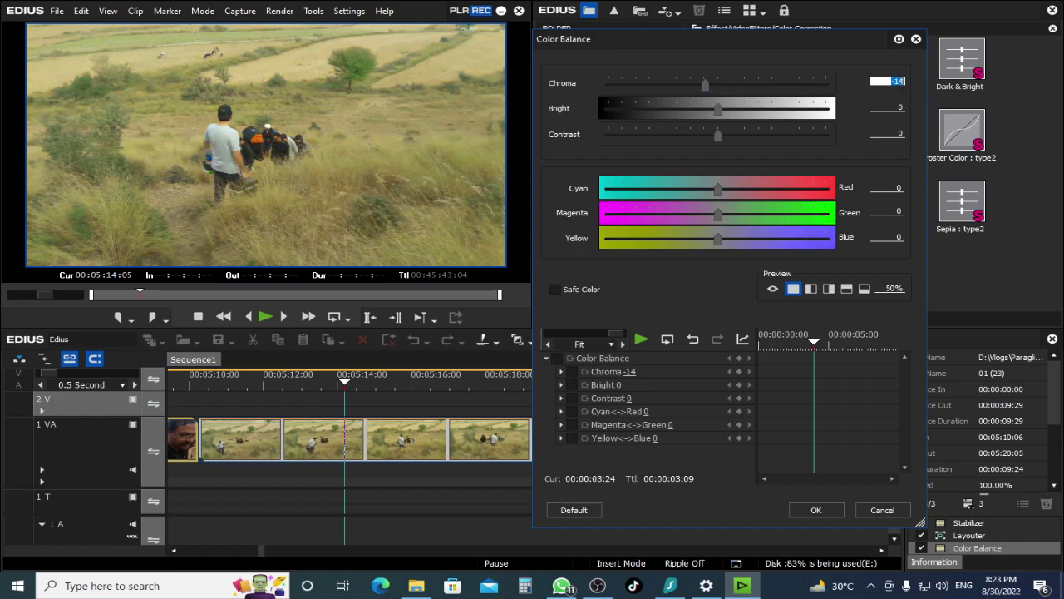
text(0)
key(Tab)
Set Chroma to 5, shift the color sliders slightly toward green and cyan, and accept the Color Balance settings.
drag(726, 87, 722, 97)
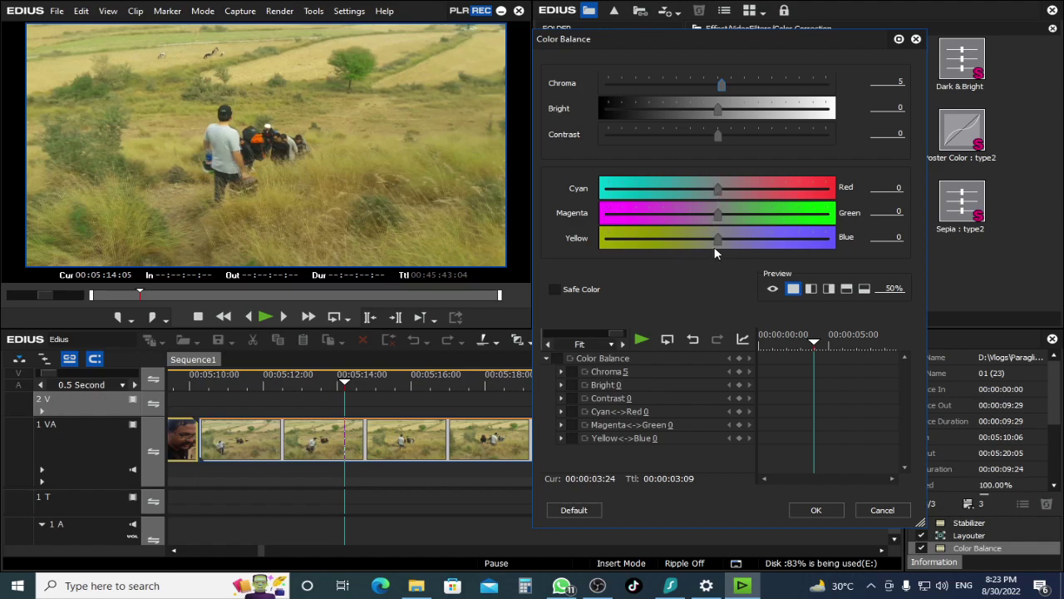
drag(720, 216, 723, 242)
drag(715, 191, 705, 192)
click(832, 510)
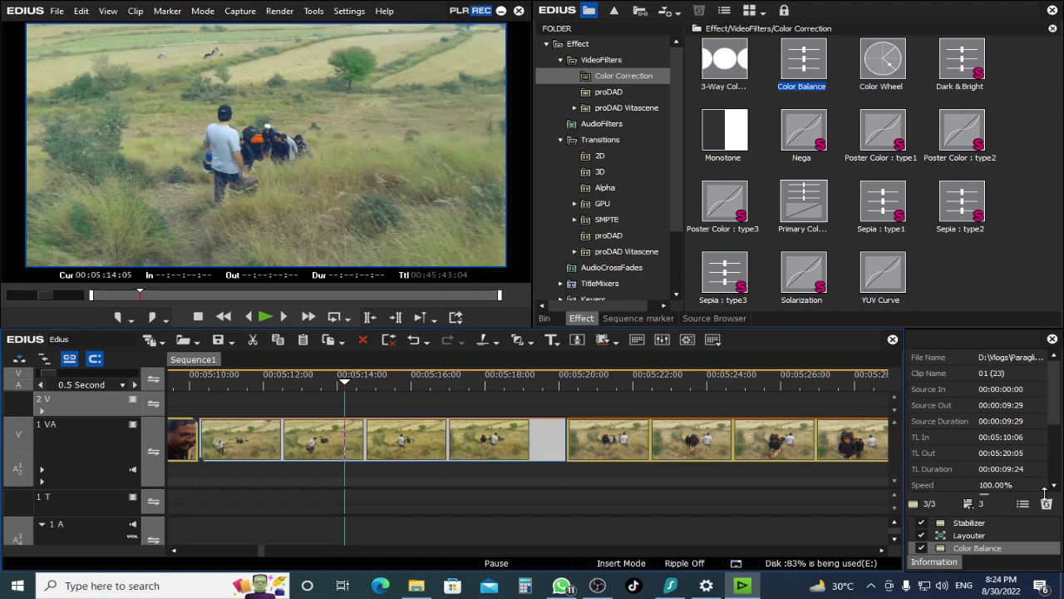
Remove the Color Balance filter from the first hikers clip.
click(1001, 548)
key(Delete)
Look through the available effects in the Color Correction and VideoFilters folders.
click(730, 73)
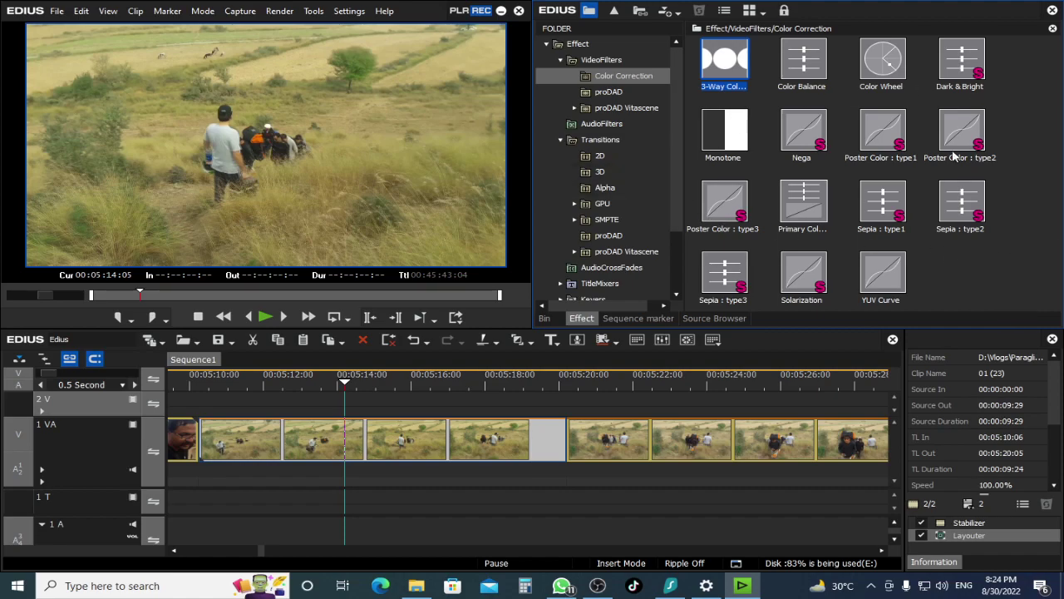
click(628, 65)
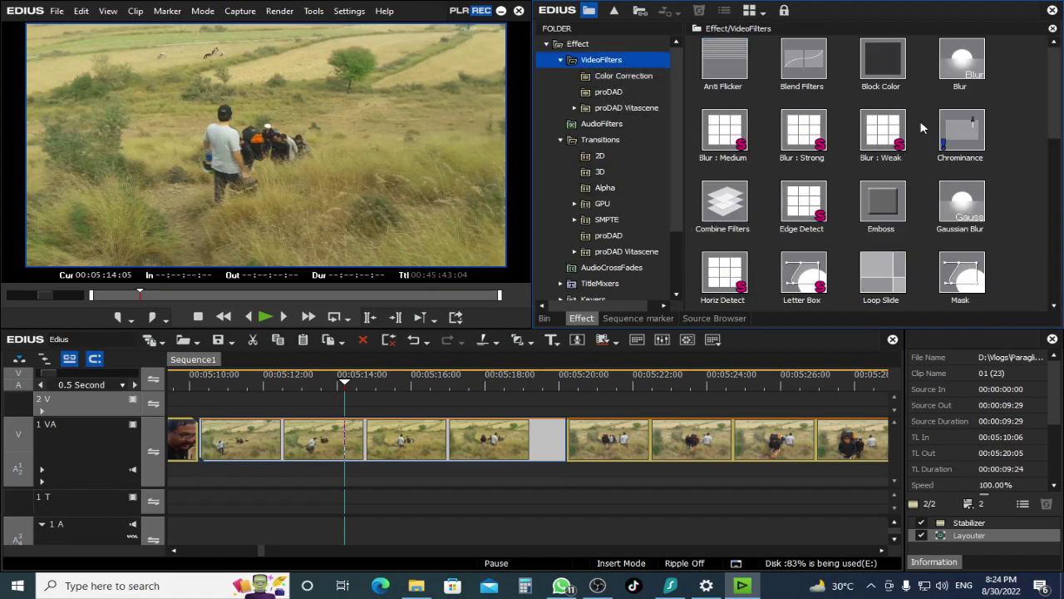
scroll(952, 233, down, 5)
scroll(948, 237, up, 3)
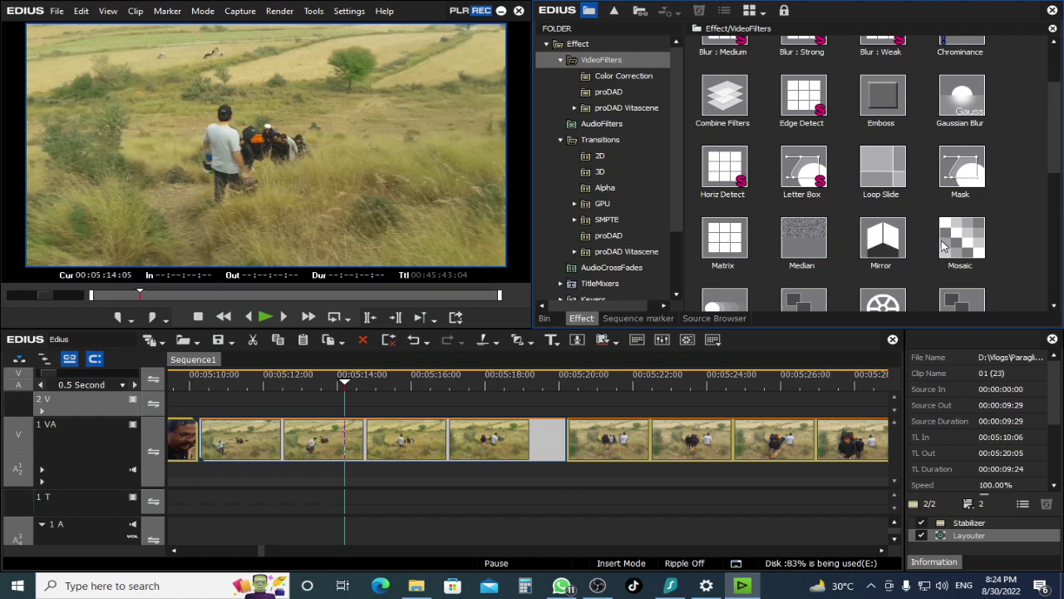
scroll(945, 241, down, 2)
scroll(915, 234, down, 5)
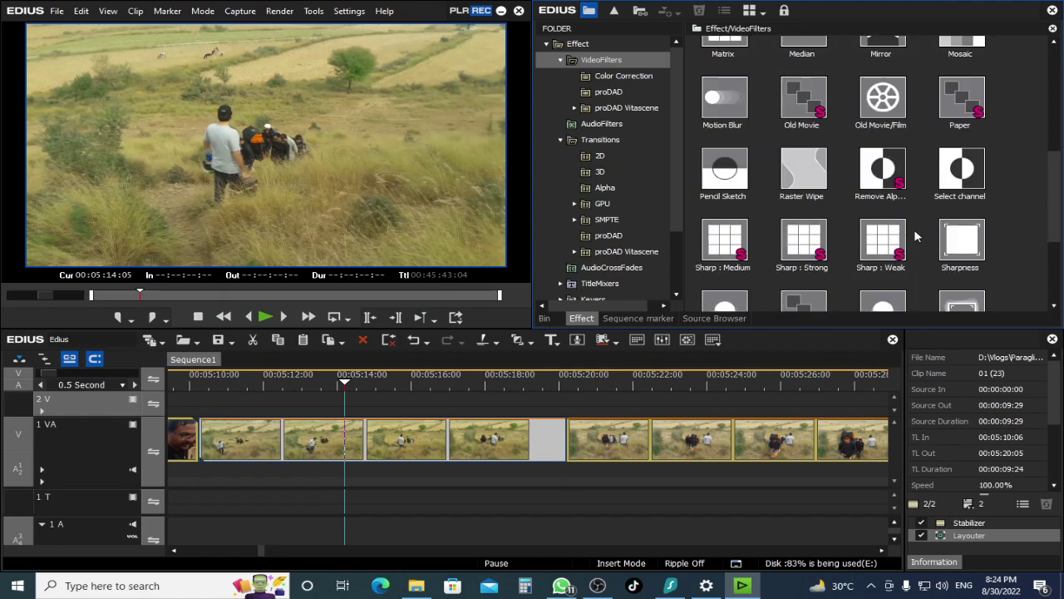
scroll(945, 268, up, 2)
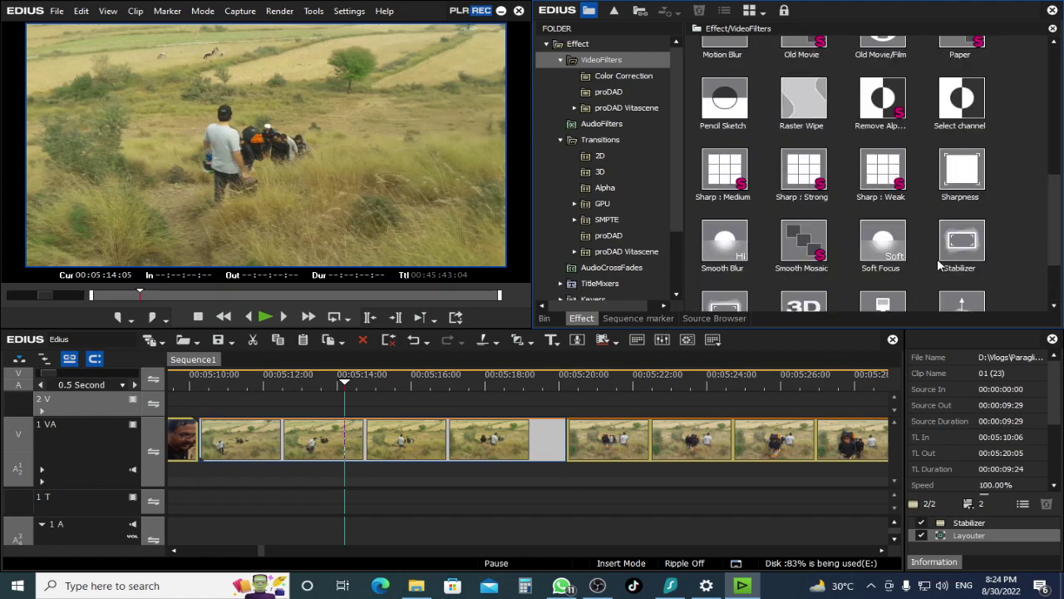
scroll(920, 250, up, 2)
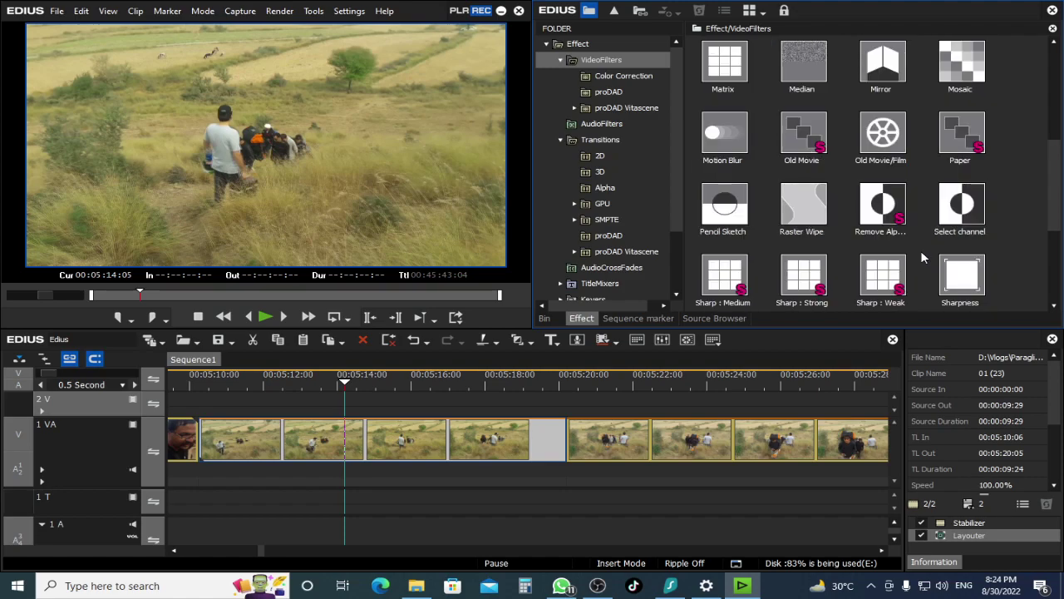
scroll(920, 260, up, 5)
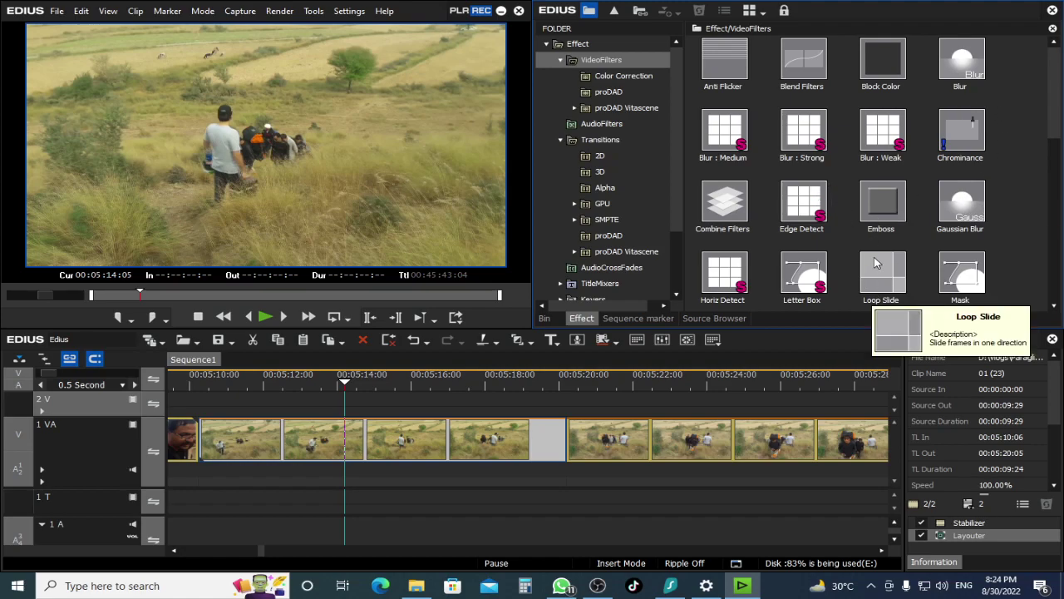
scroll(875, 262, down, 2)
scroll(880, 261, down, 6)
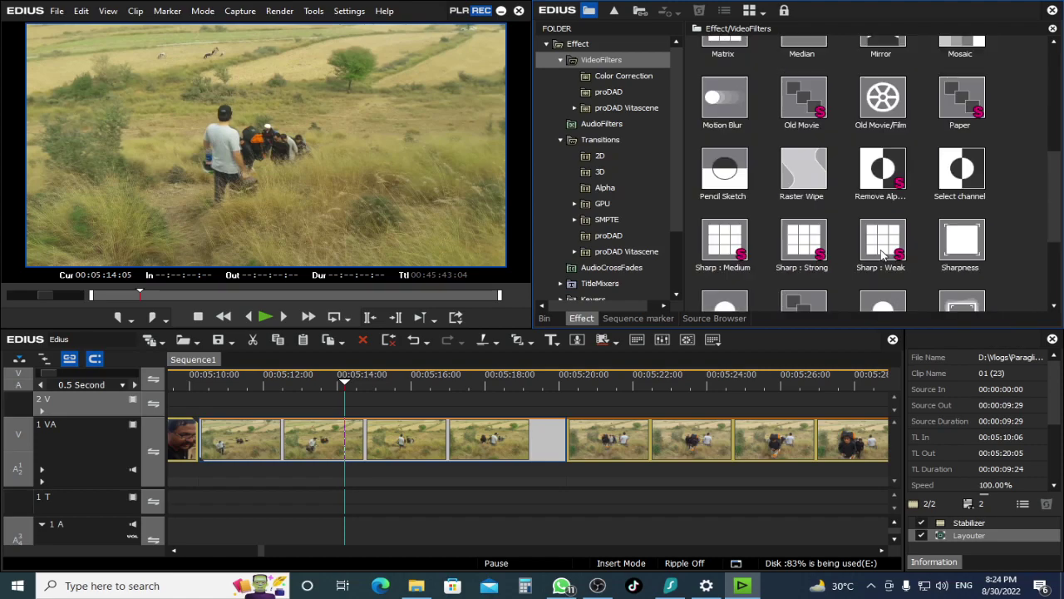
scroll(889, 263, up, 8)
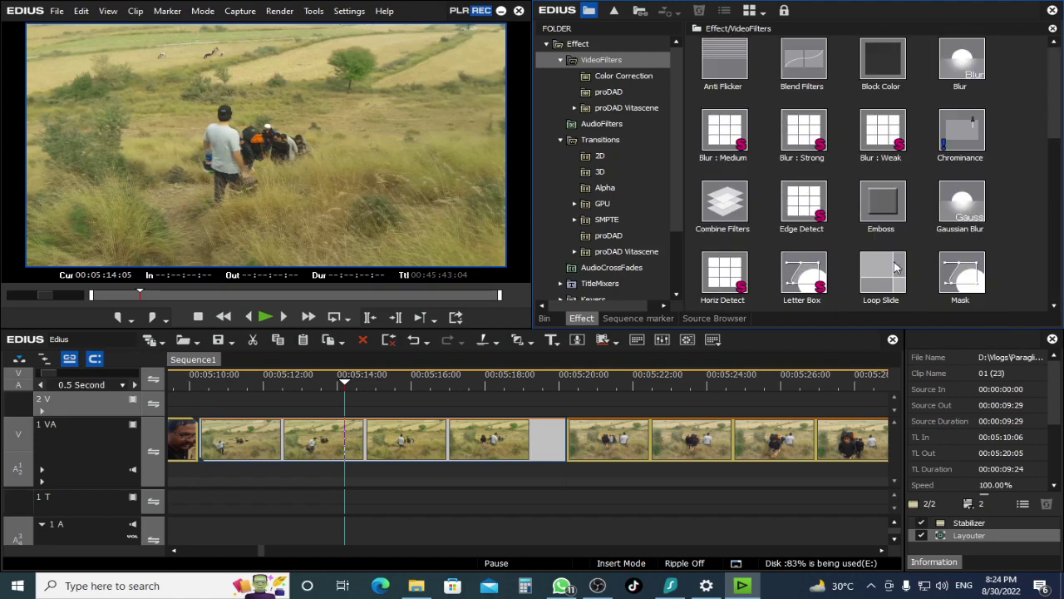
click(624, 76)
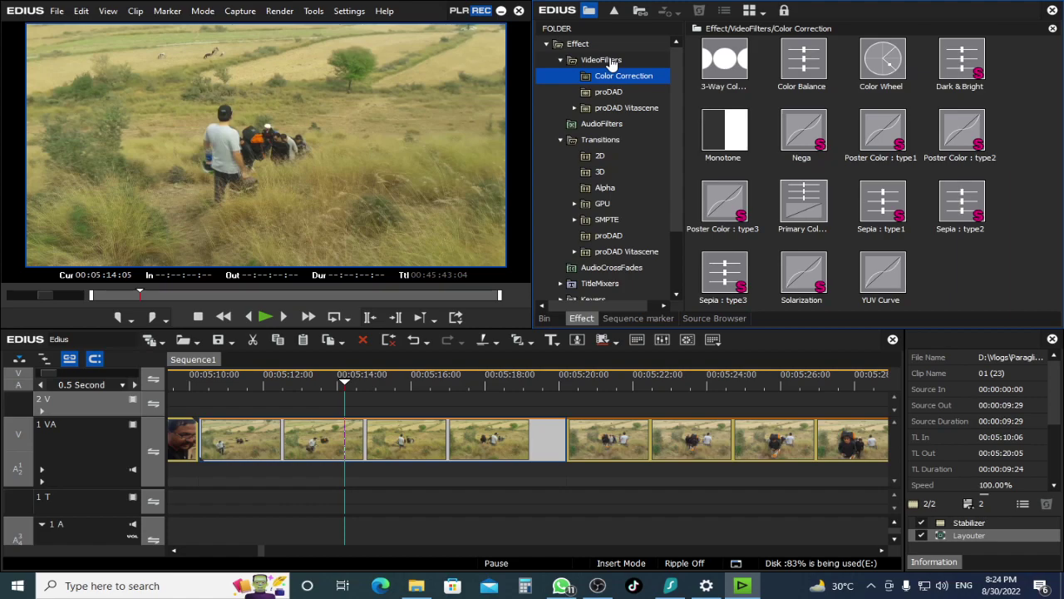
click(612, 64)
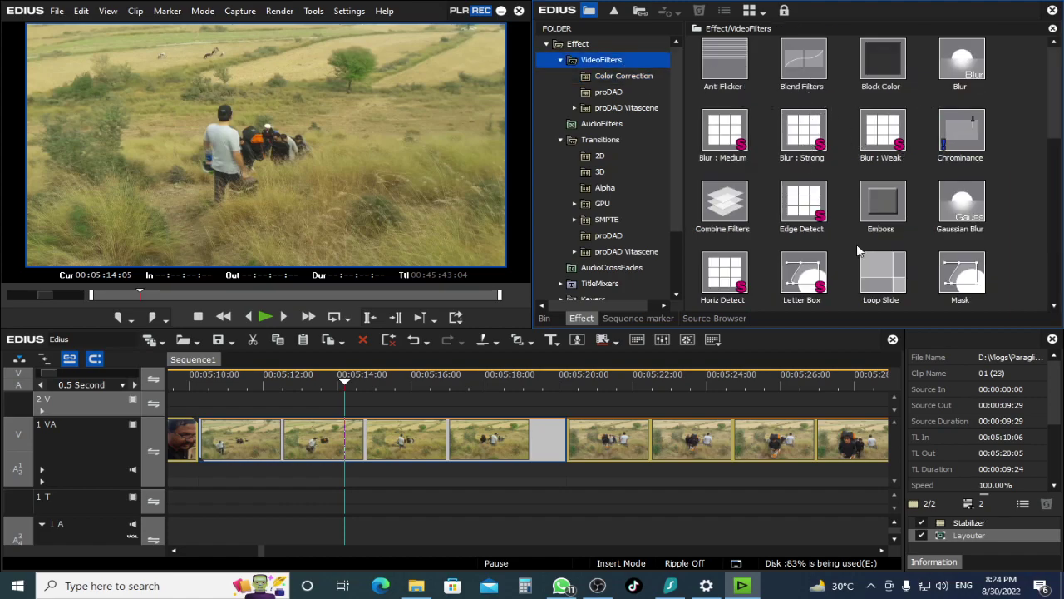
Apply Combine Filters to the first hikers clip and open its settings, placing the dialog clear of the video preview.
click(729, 202)
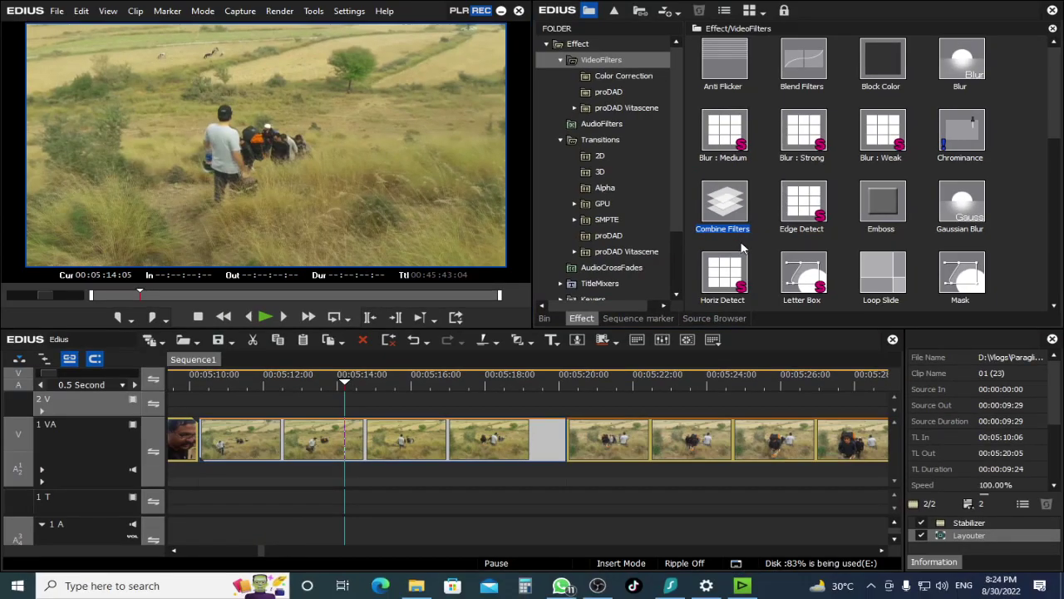
drag(729, 202, 381, 443)
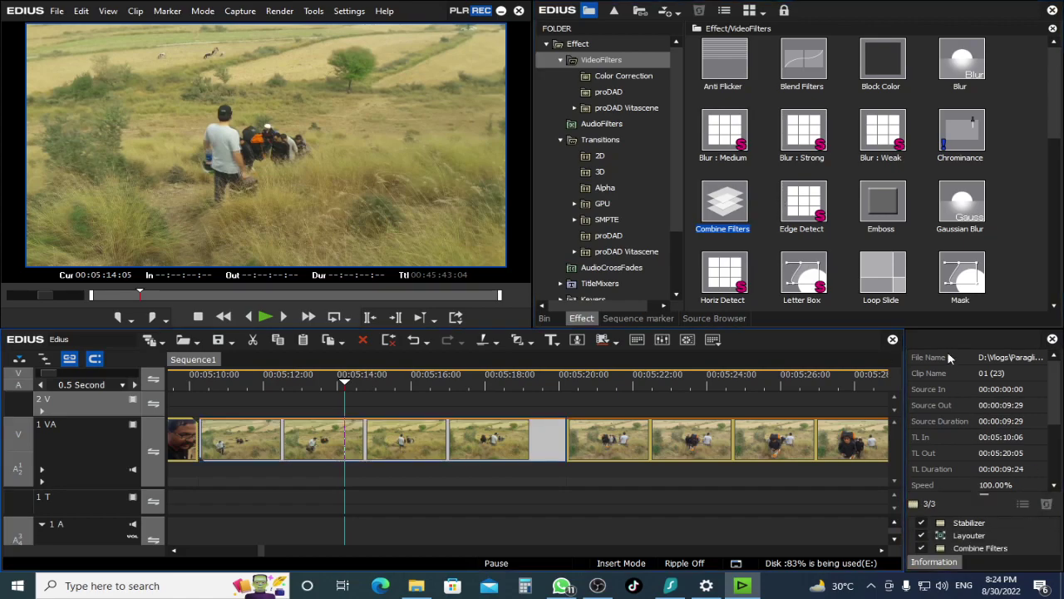
drag(941, 331, 942, 308)
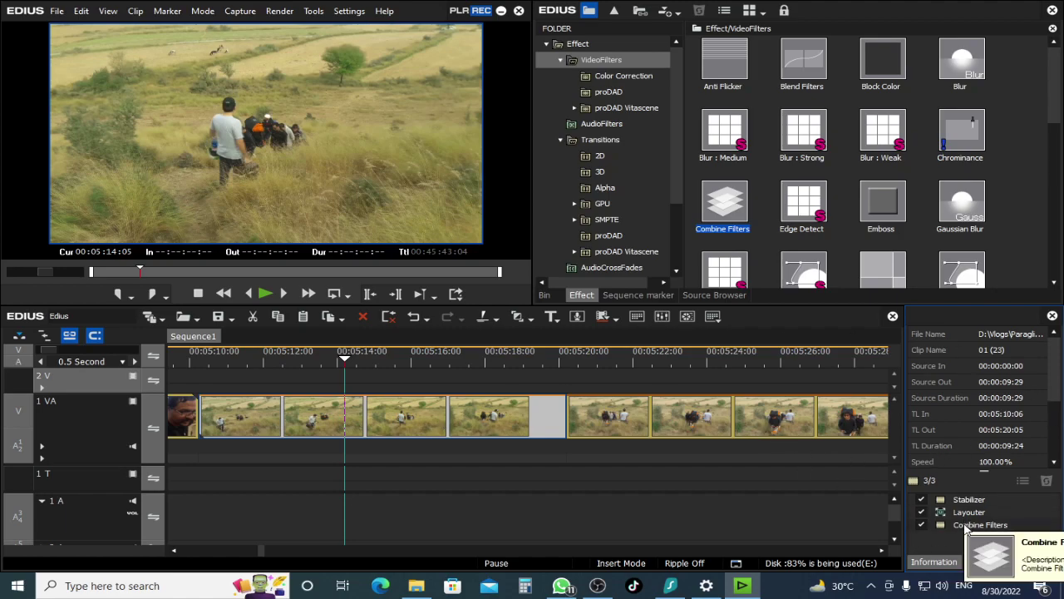
double_click(965, 526)
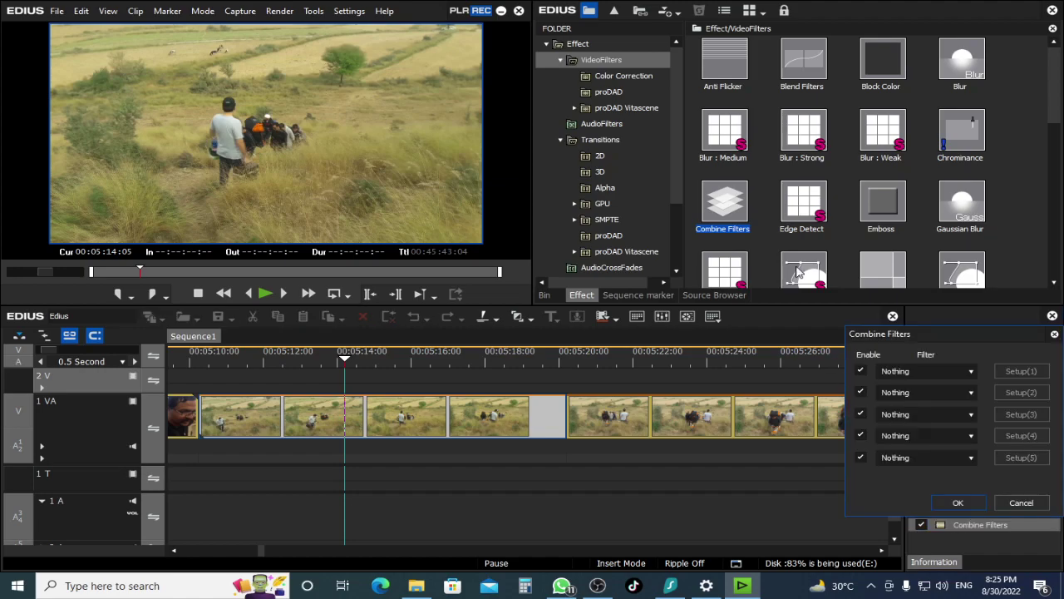
drag(922, 332, 610, 56)
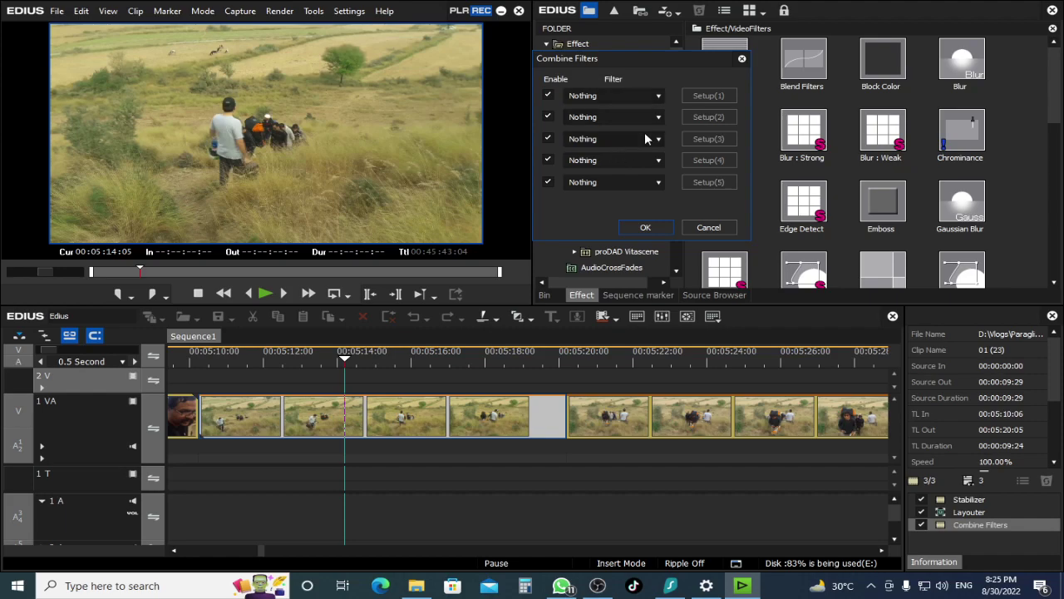
Try the Dynamo preset in the first Combine Filters slot, then disable that slot.
click(634, 99)
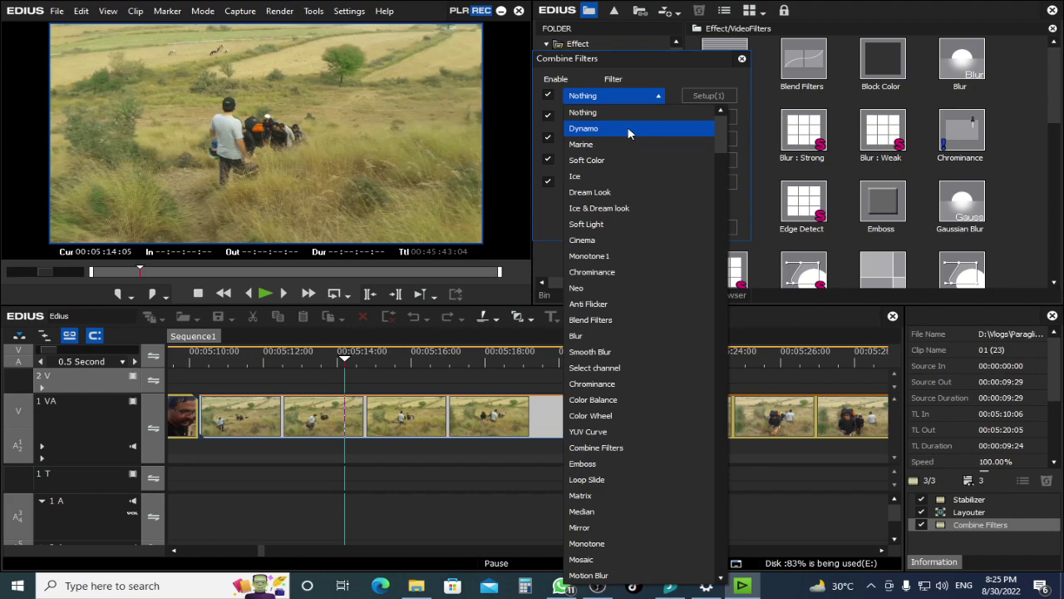
click(630, 130)
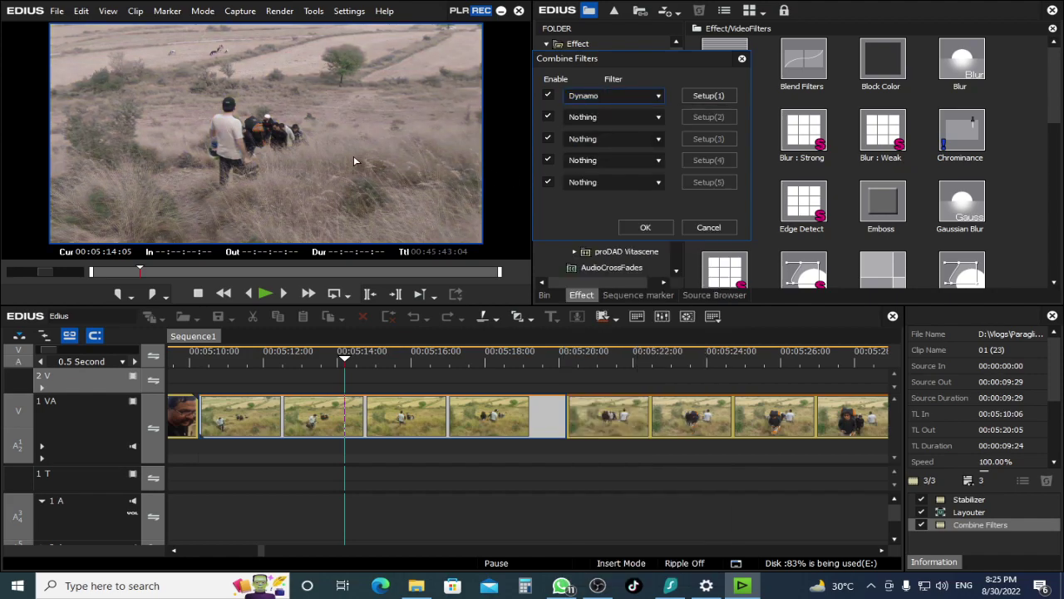
click(548, 96)
click(548, 96)
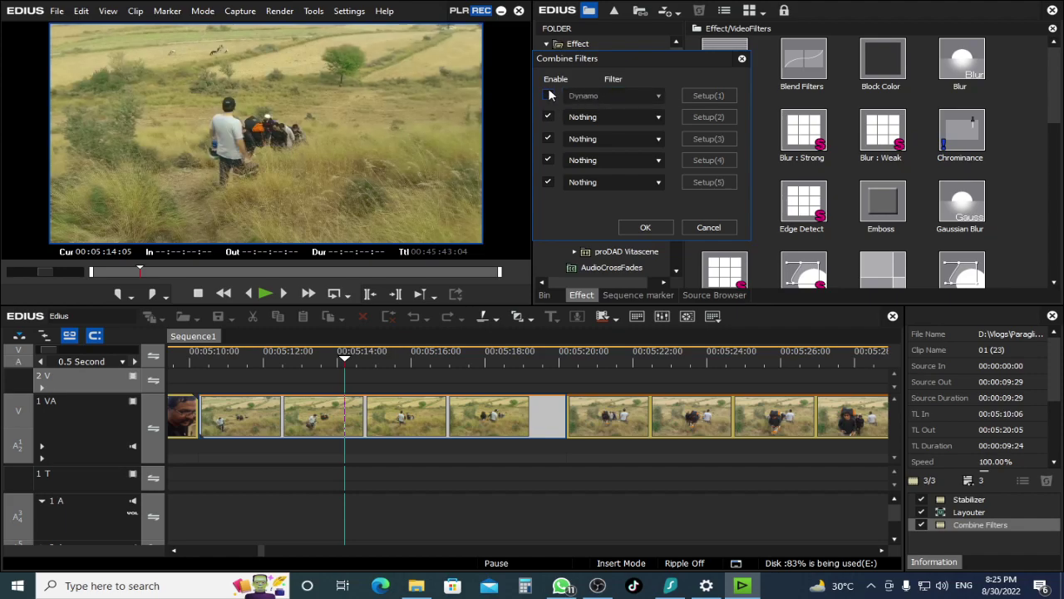
Try the Marine preset in the second Combine Filters slot and preview it at 00:05:15:02 before returning to the settings.
click(600, 120)
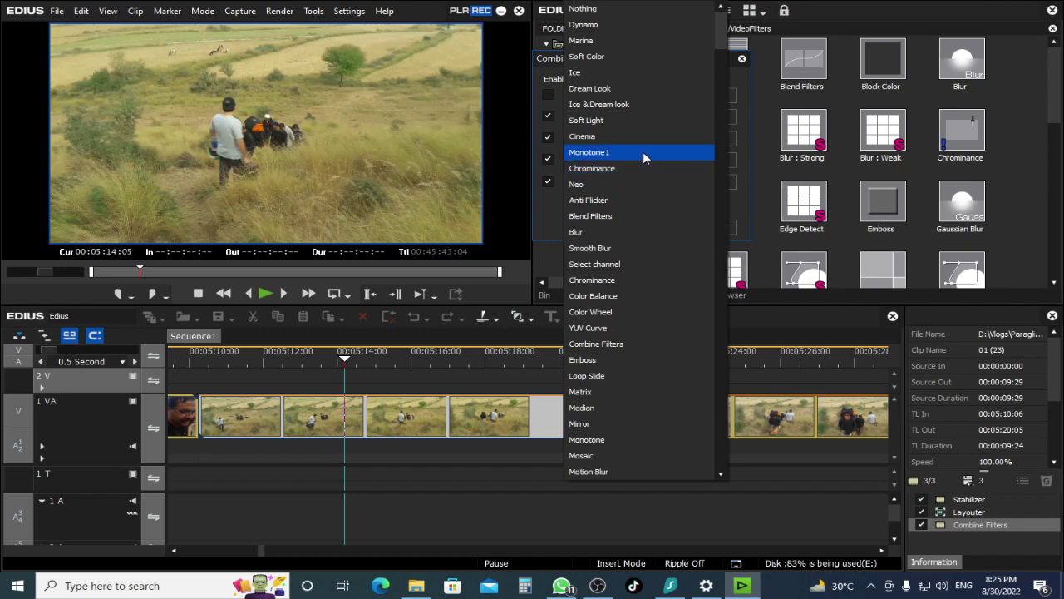
click(640, 41)
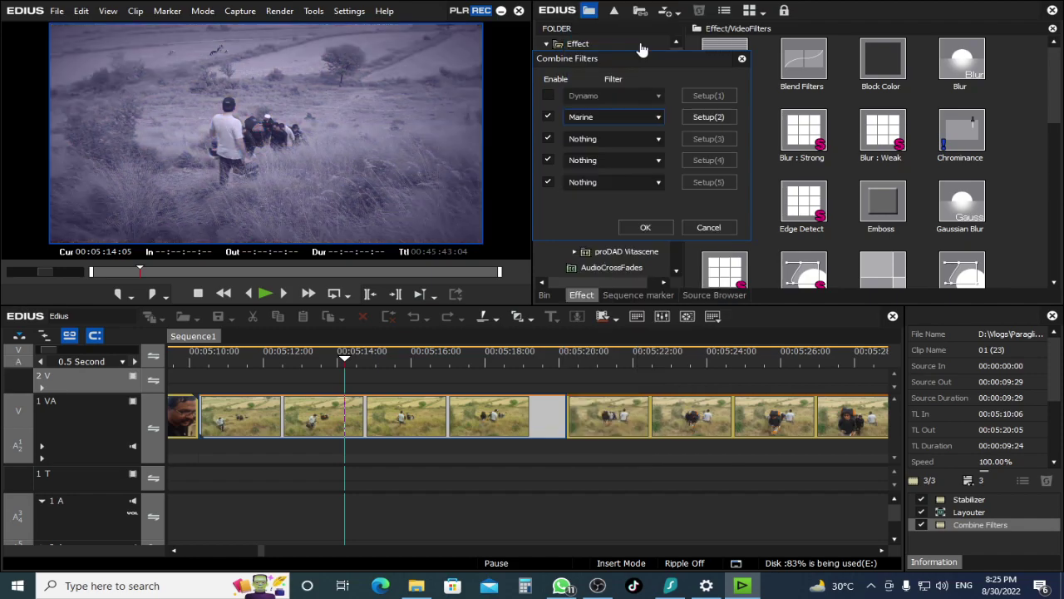
click(377, 357)
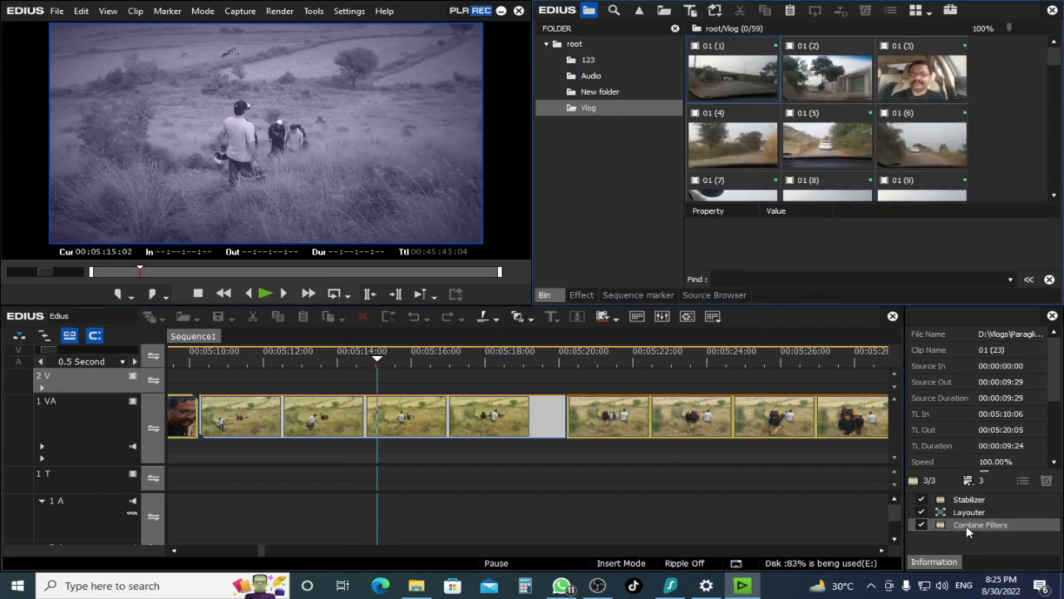
double_click(967, 525)
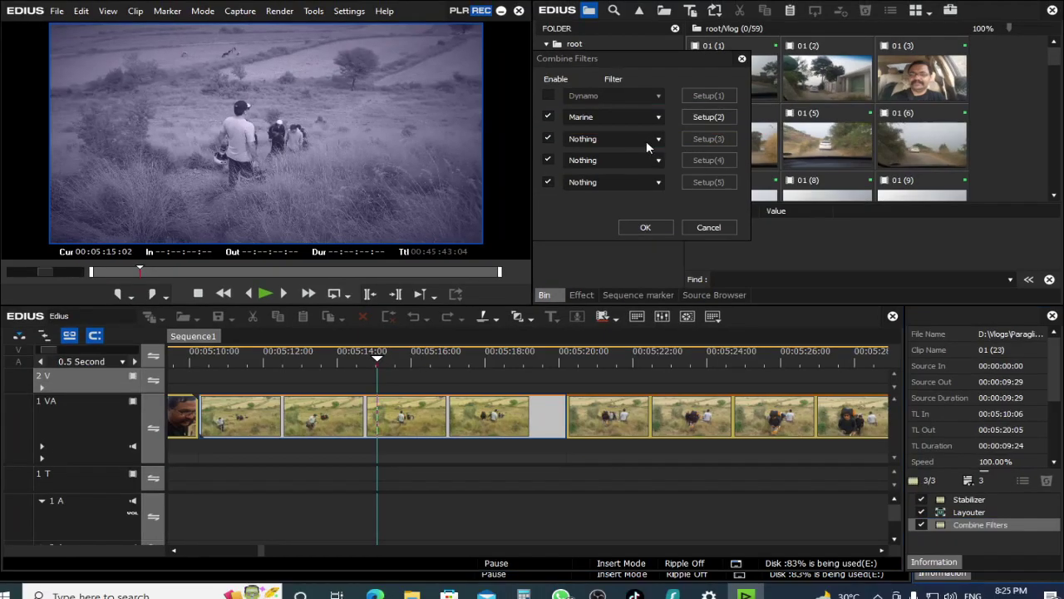
Shift the U and V sliders of Marine's Monotone filter to a sepia tint and accept the preset's setup.
click(705, 118)
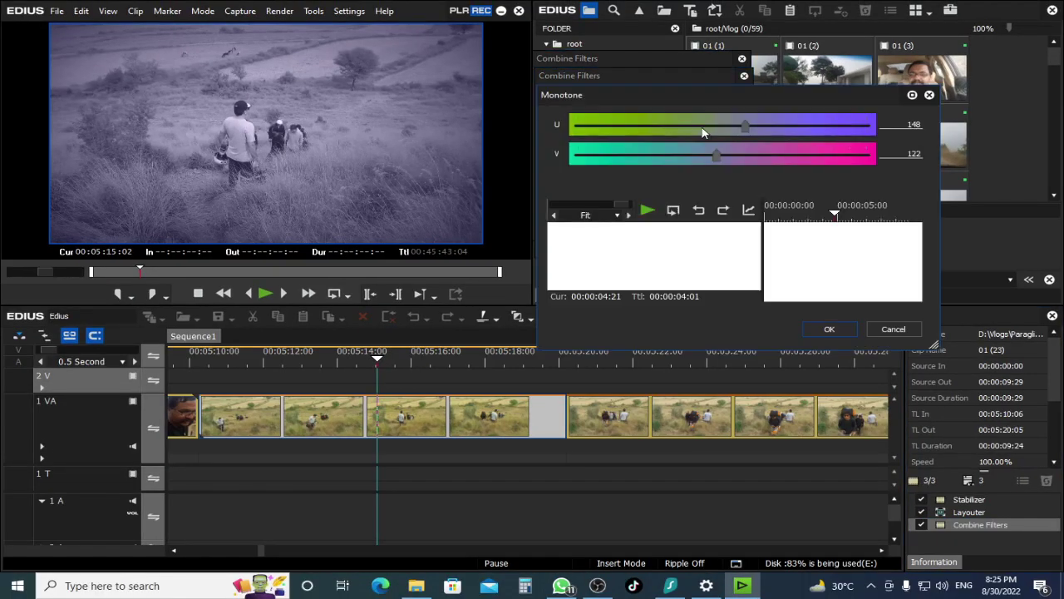
drag(706, 92, 671, 99)
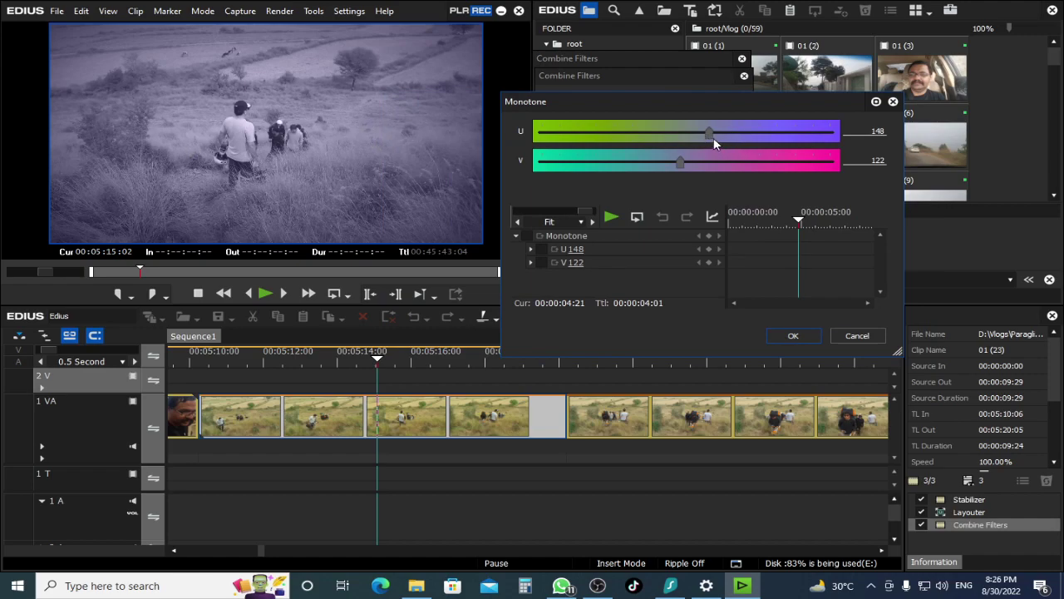
drag(686, 145, 702, 169)
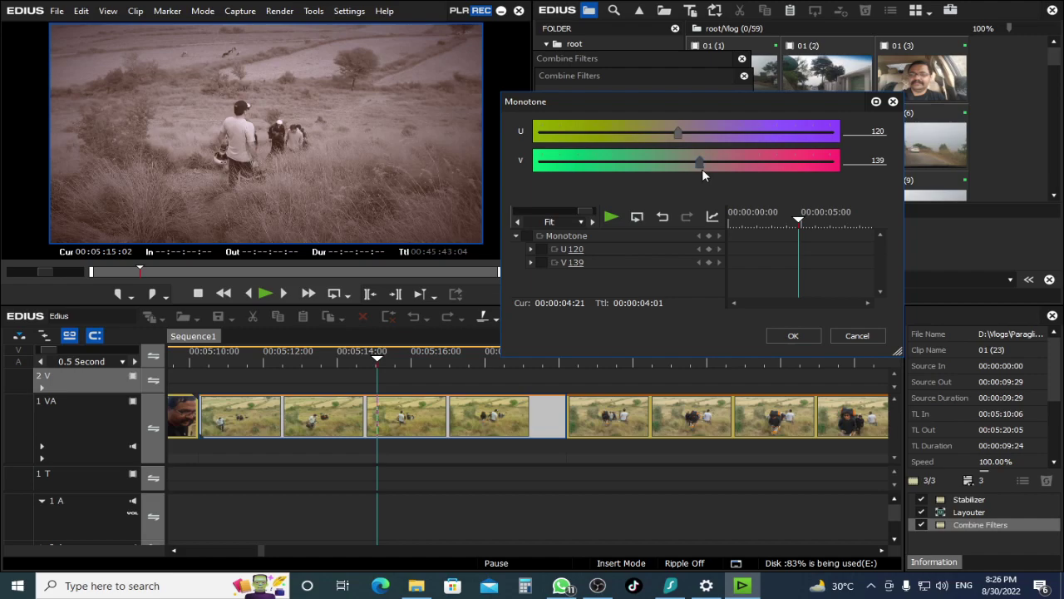
click(657, 136)
drag(716, 166, 706, 167)
drag(648, 145, 640, 145)
click(792, 336)
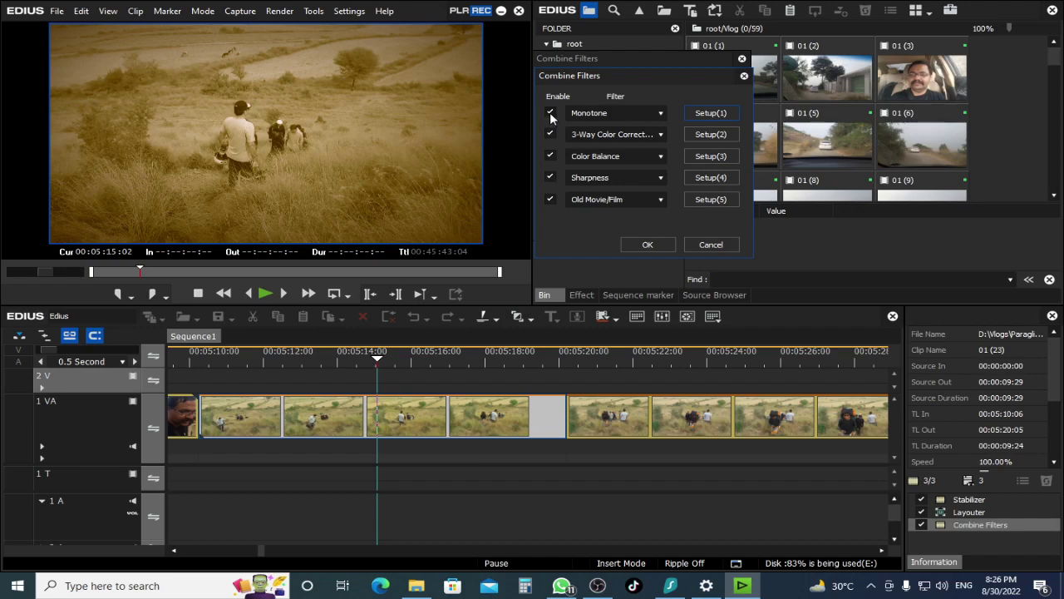
click(648, 245)
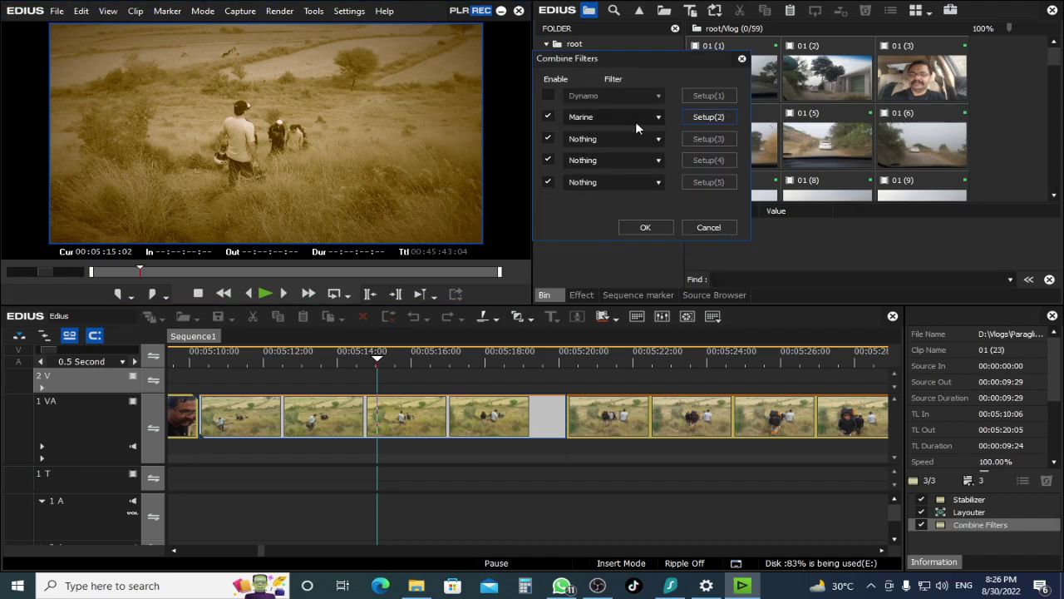
Disable Monotone in the Marine preset's setup, move the playhead to 00:05:10:22 and accept the setup.
click(706, 121)
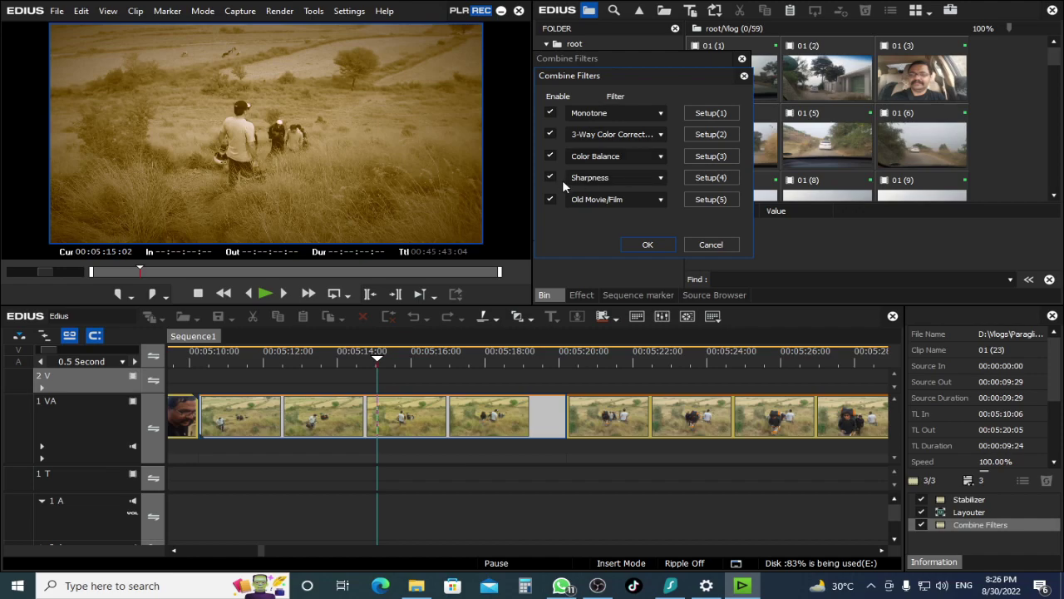
click(549, 113)
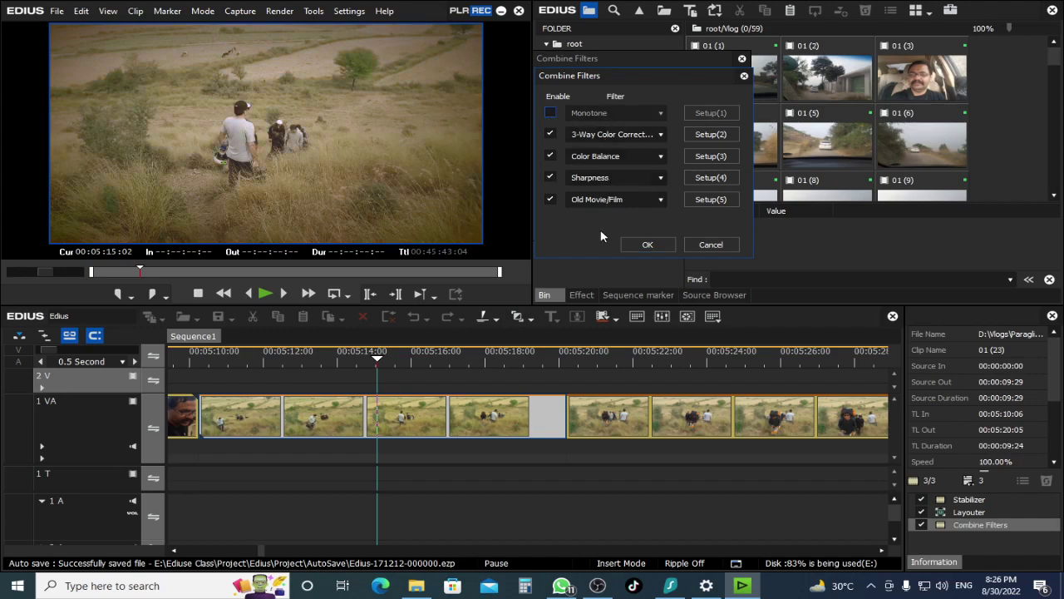
click(222, 350)
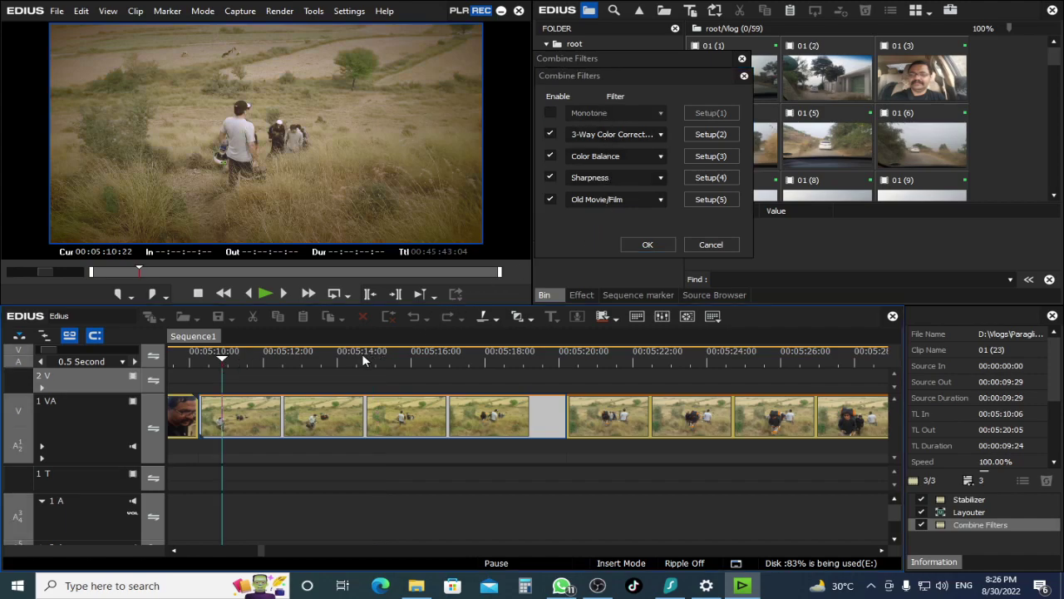
click(648, 245)
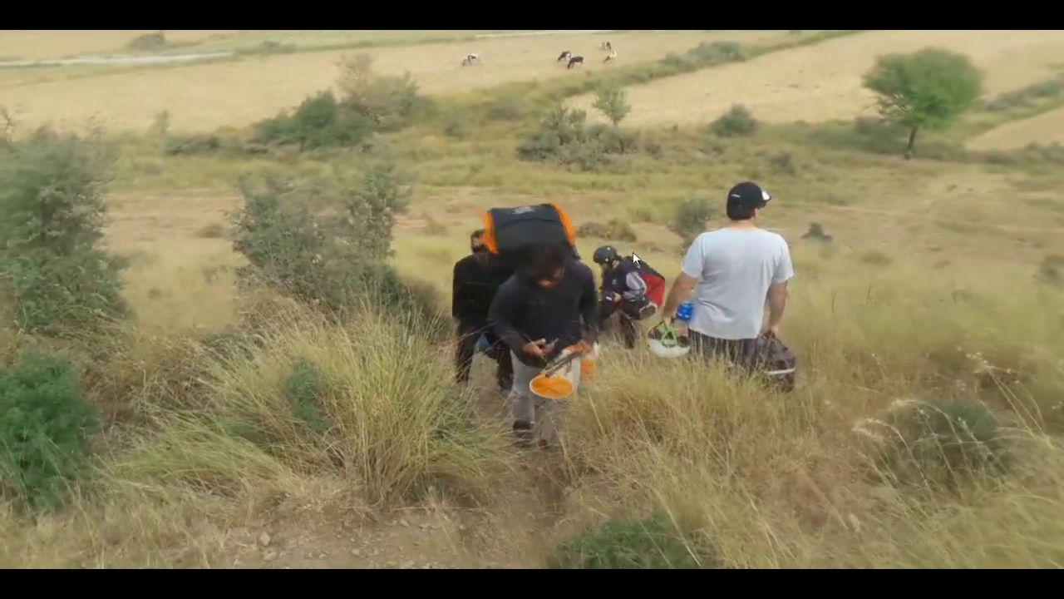
Leave the full-screen preview, stop playback and cancel the Combine Filters settings.
key(Escape)
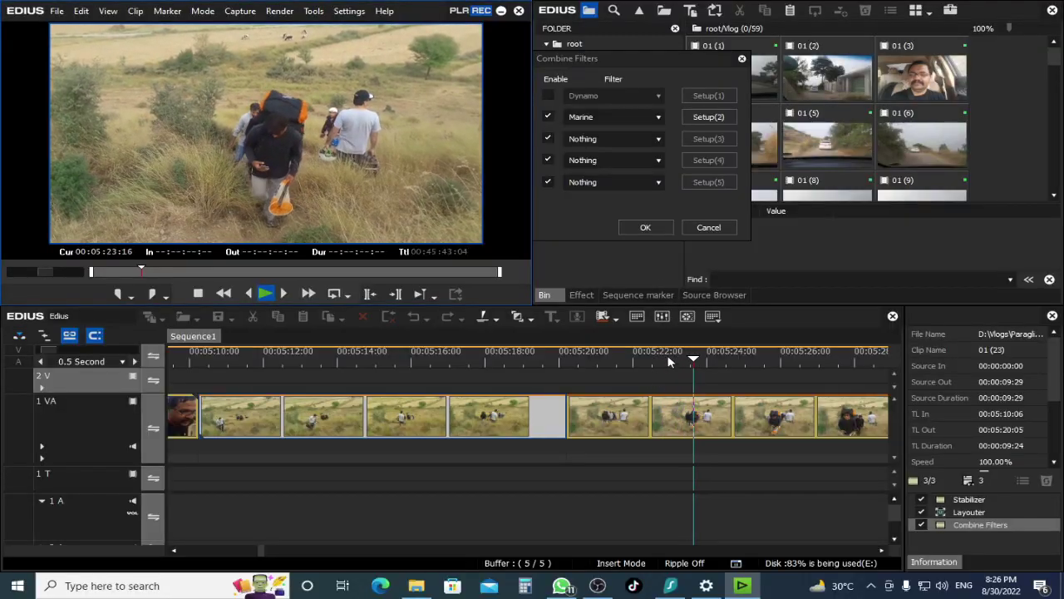
key(space)
click(709, 227)
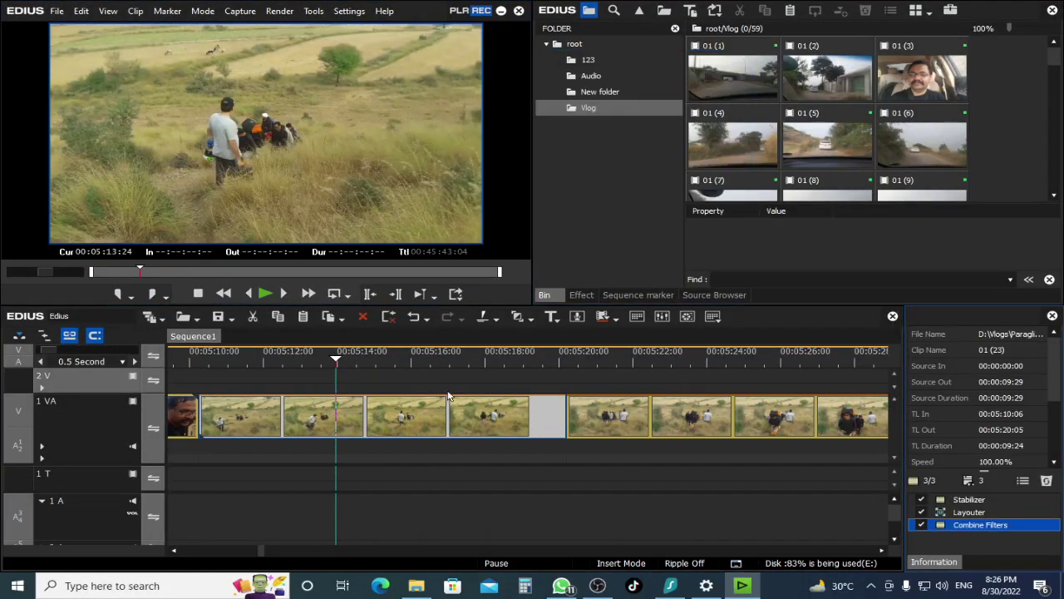
Enlarge the clip thumbnail area of the Vlog bin folder.
drag(799, 205, 785, 267)
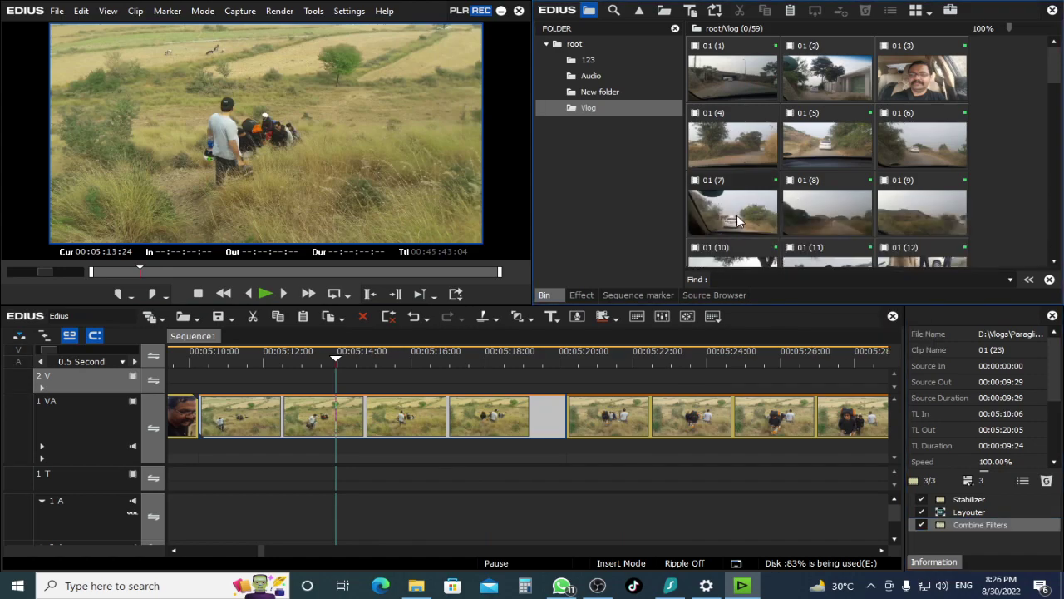
Apply the Old Movie/Film video filter to the second hikers clip and move the playhead to 00:05:24:17 on it.
click(612, 43)
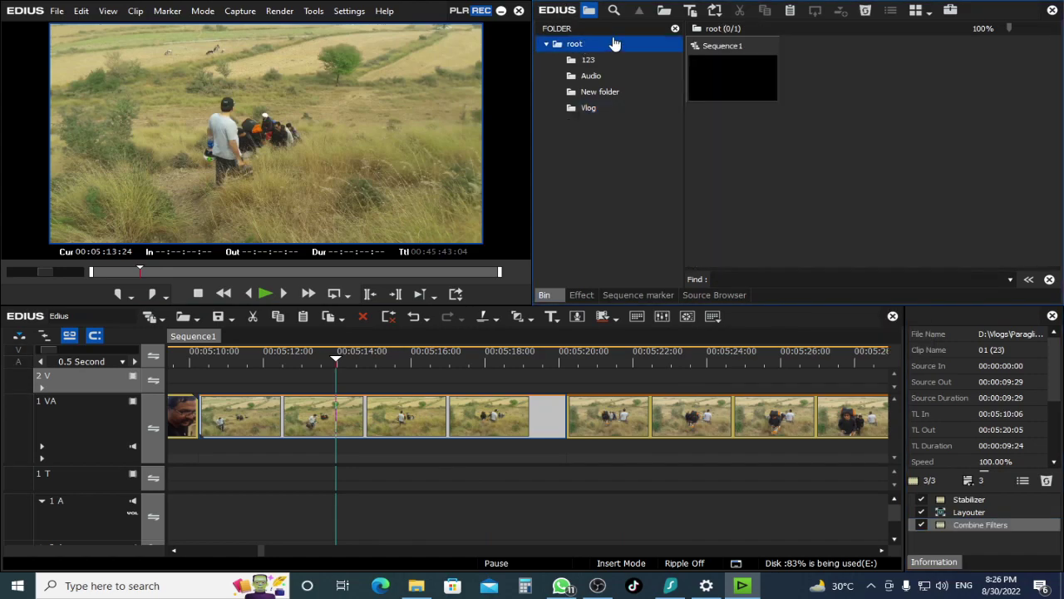
click(589, 294)
scroll(934, 190, down, 10)
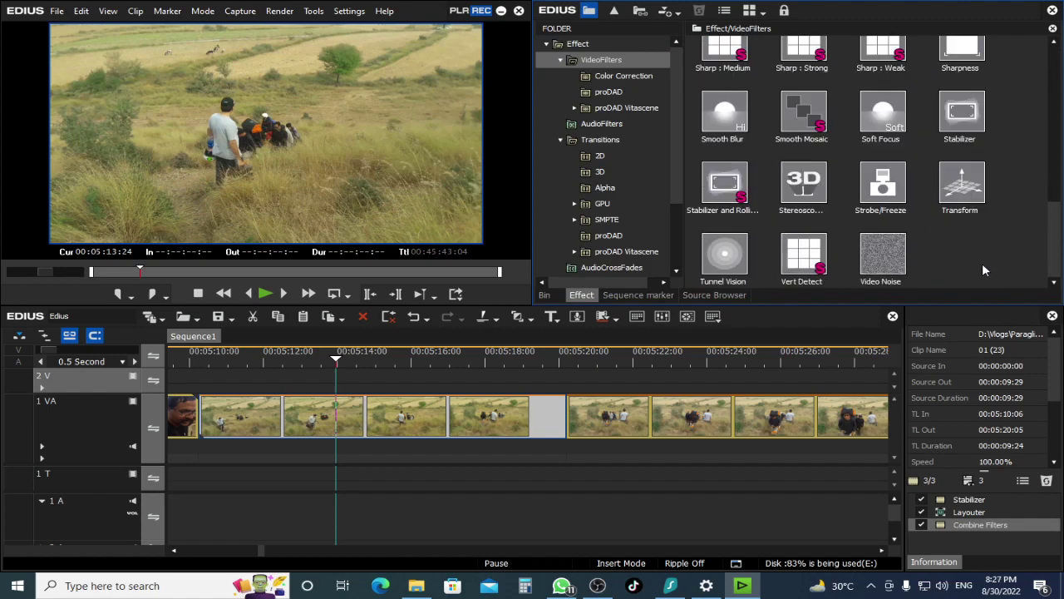
scroll(984, 276, up, 6)
scroll(973, 249, down, 2)
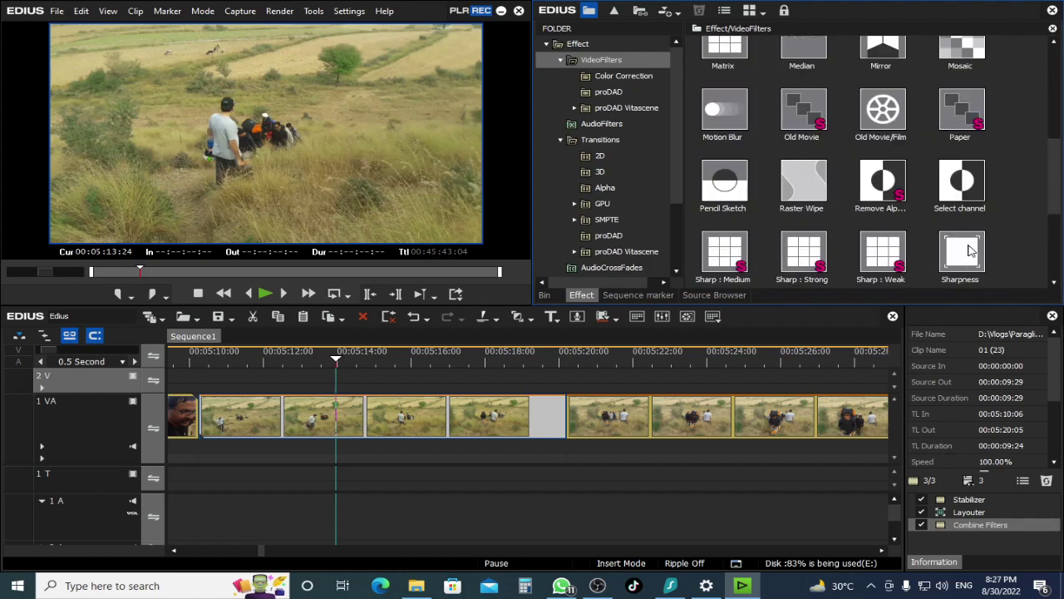
drag(884, 115, 730, 429)
click(732, 385)
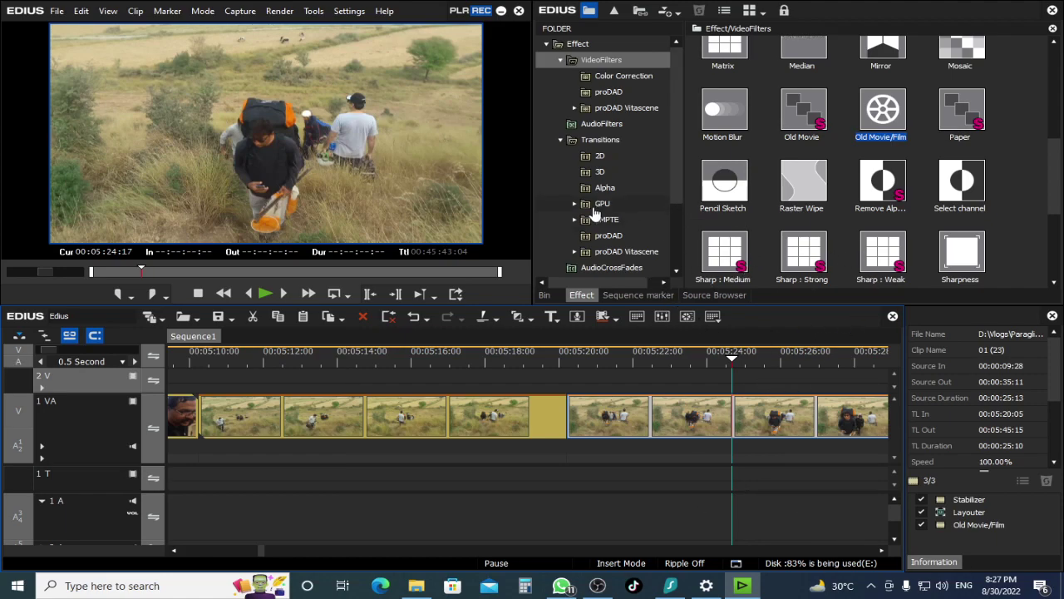
Reopen the first hikers clip's Combine Filters settings and set the first filter to Soft Light.
click(432, 354)
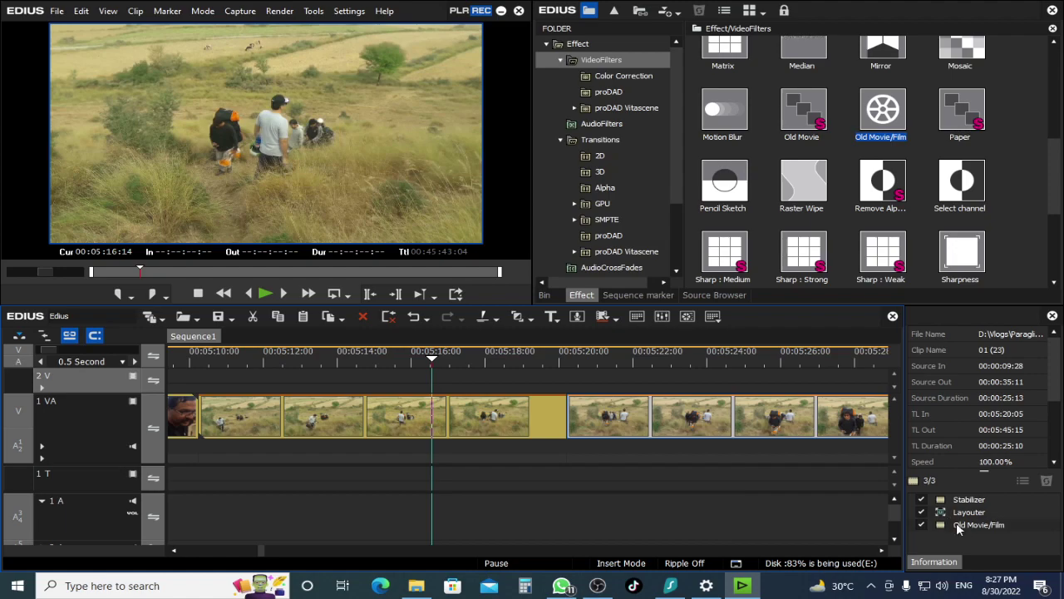
click(463, 414)
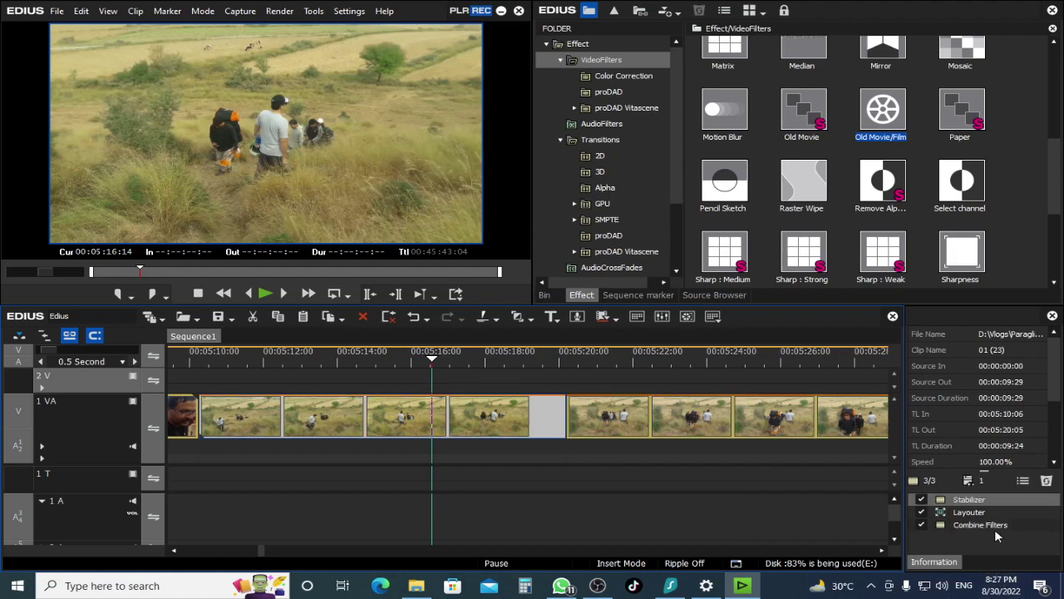
click(995, 527)
double_click(975, 525)
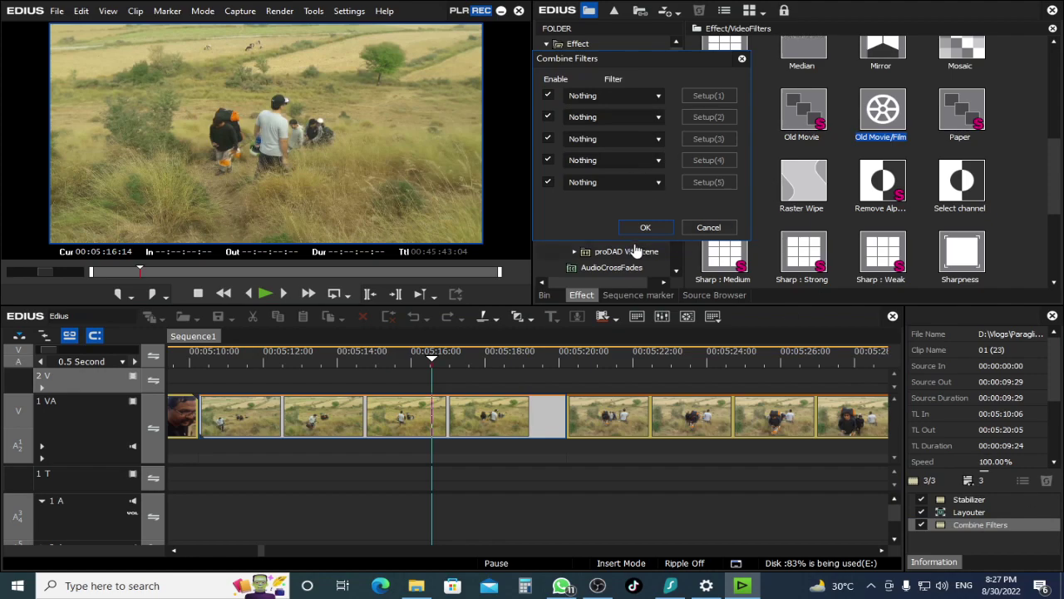
click(615, 96)
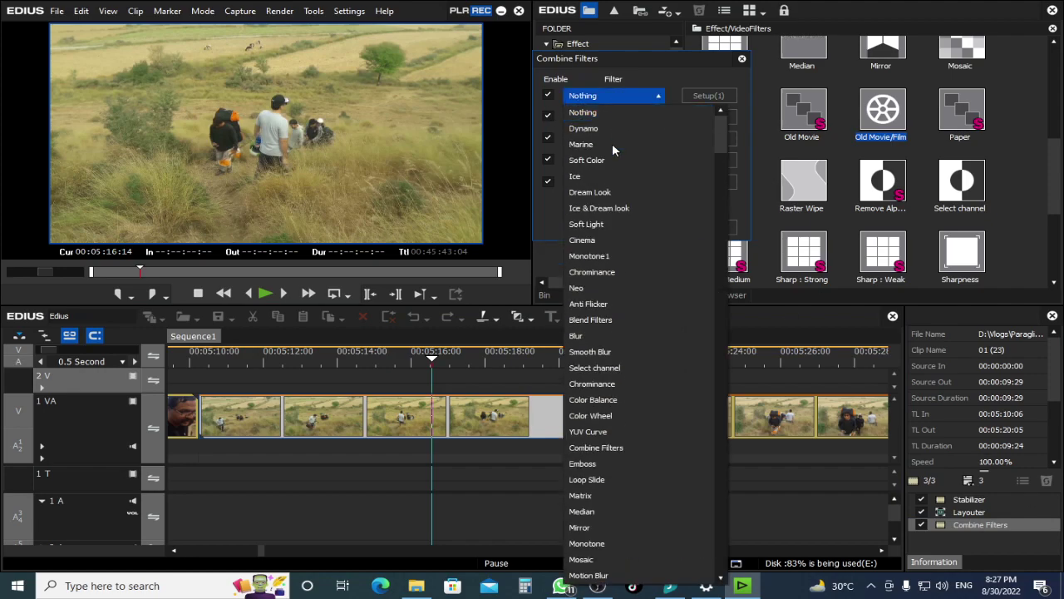
click(622, 225)
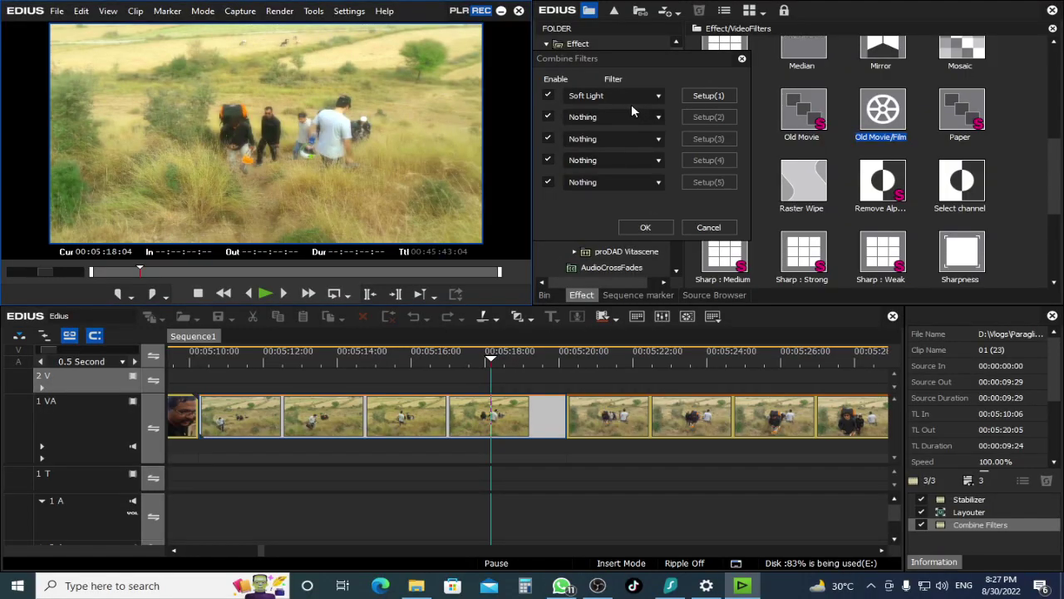
Change the first combined filter from Soft Light to Mirror, accept the settings and briefly play the first hikers clip.
click(609, 98)
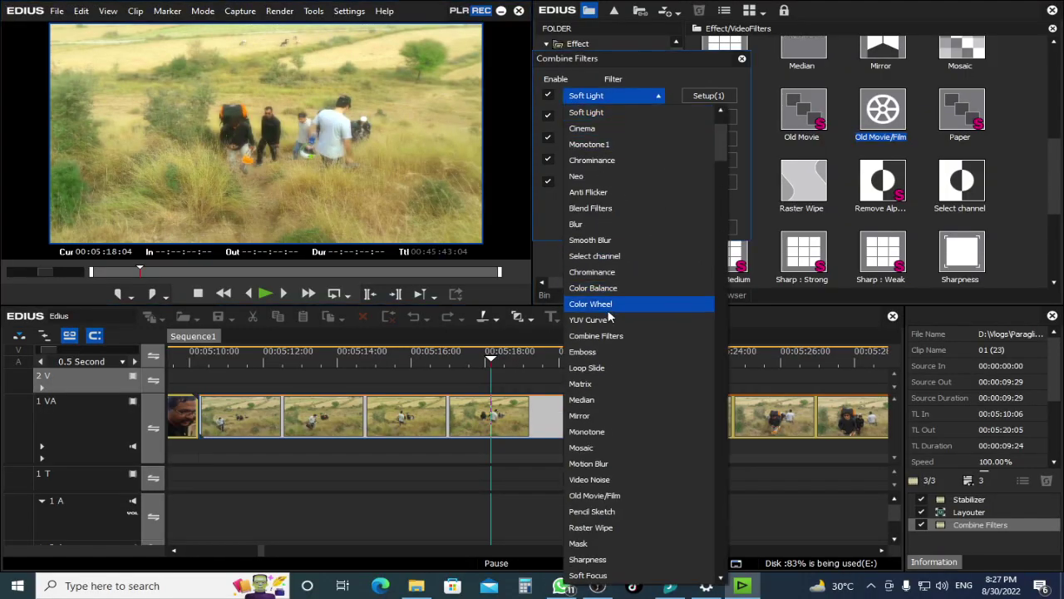
click(645, 416)
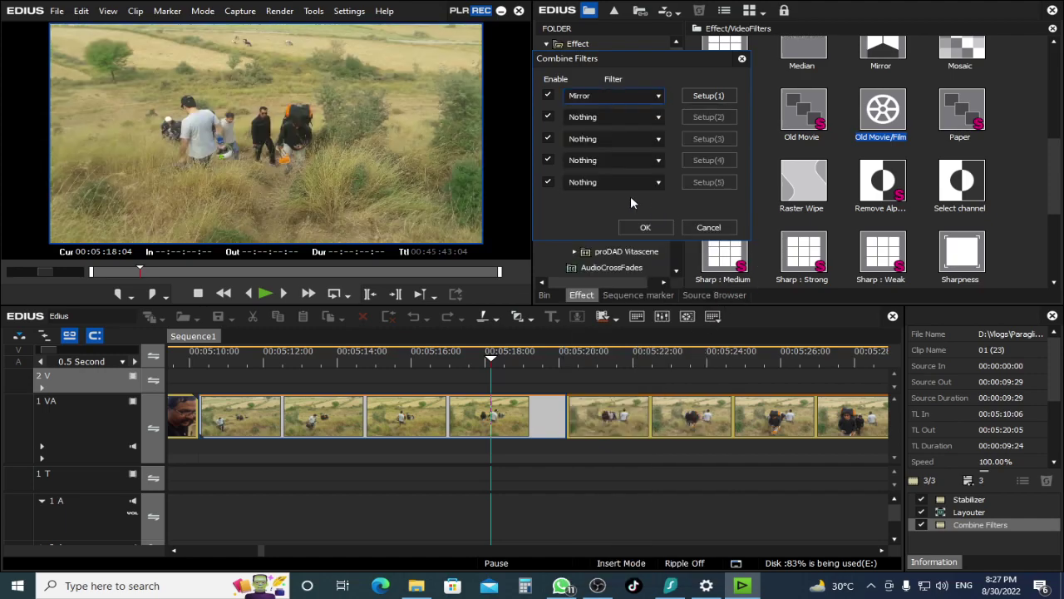
click(633, 228)
click(231, 357)
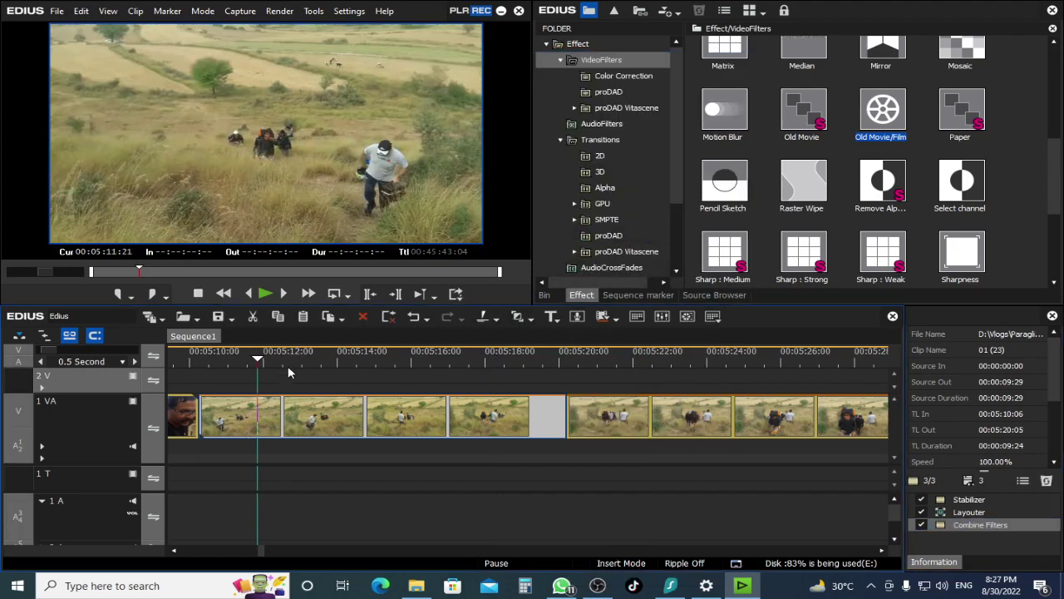
key(space)
key(space)
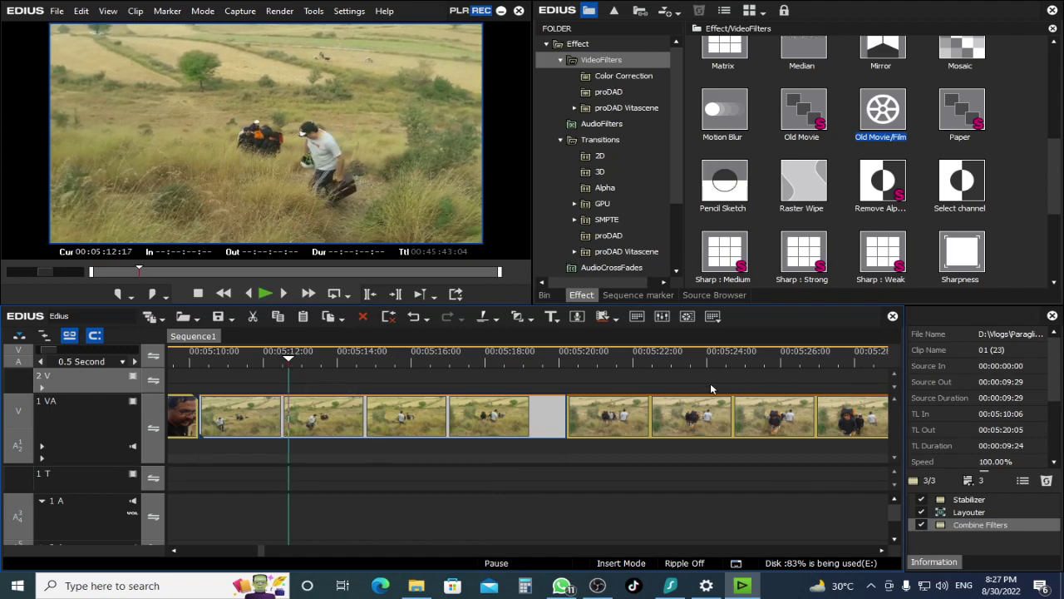
Check the combined Mirror filter's flipping options without changing them, and delete Combine Filters from the first hikers clip.
click(983, 528)
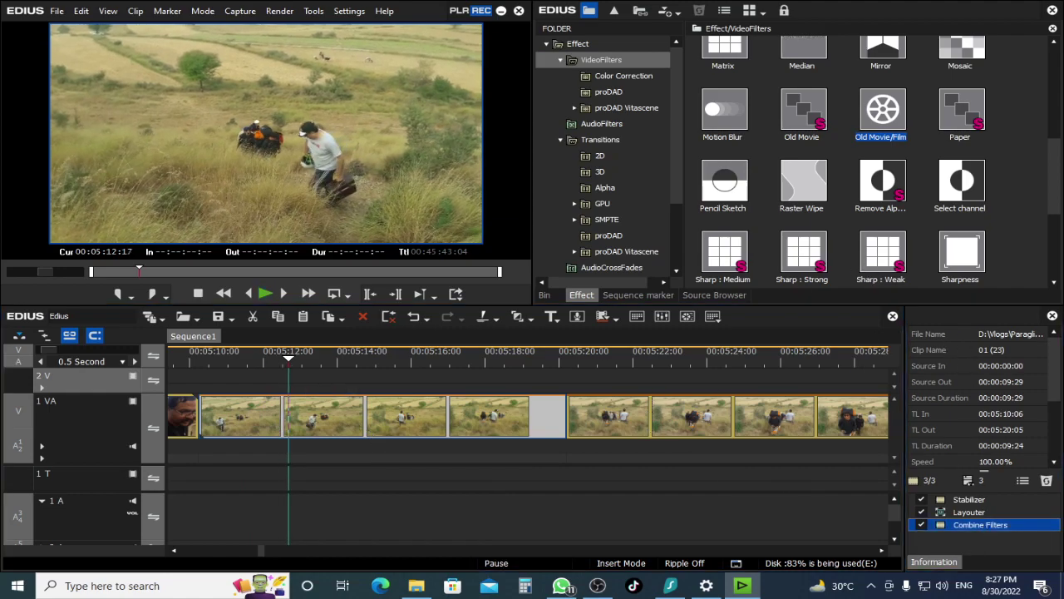
double_click(983, 525)
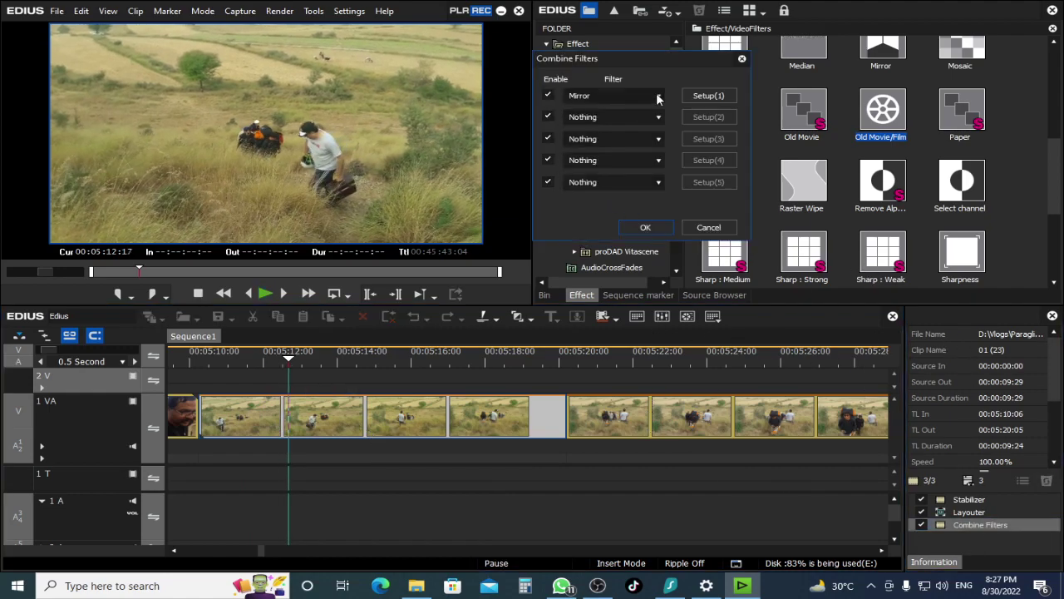
click(709, 97)
click(670, 124)
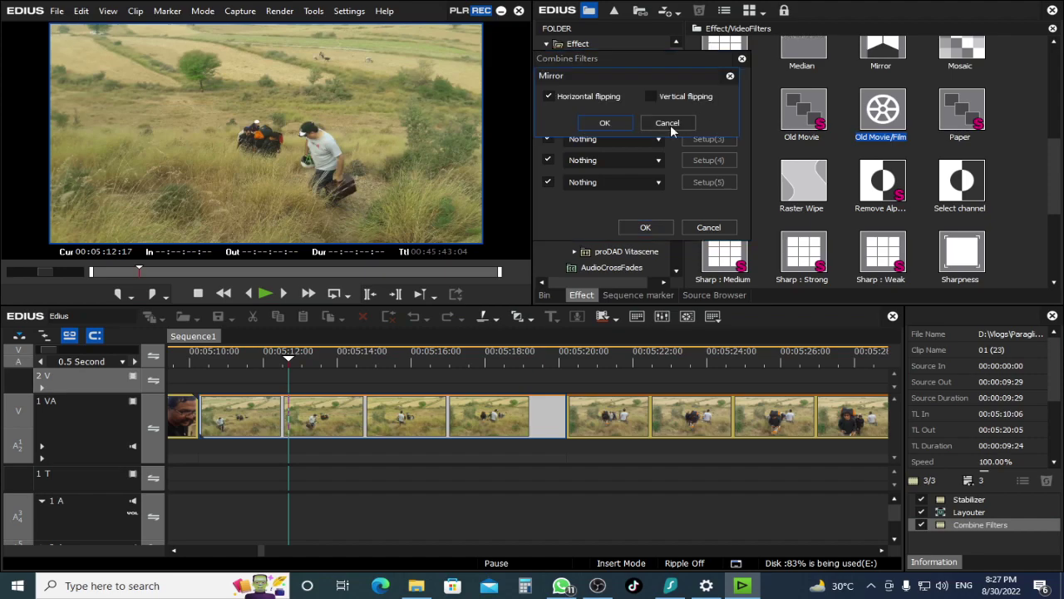
click(701, 229)
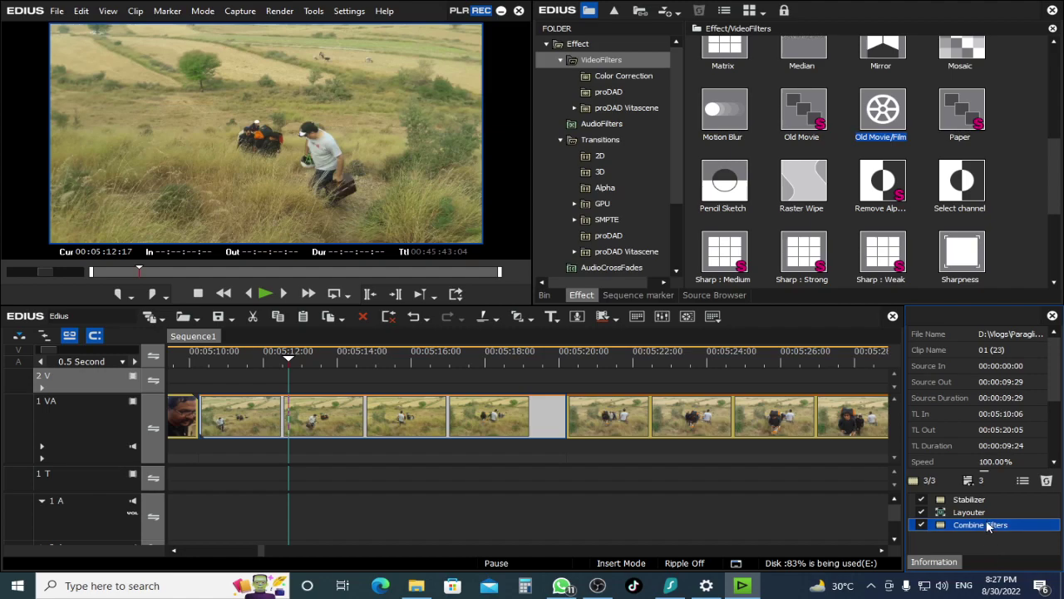
key(Delete)
Look into the Color Correction filters, return to VideoFilters and select the Mirror filter.
click(634, 84)
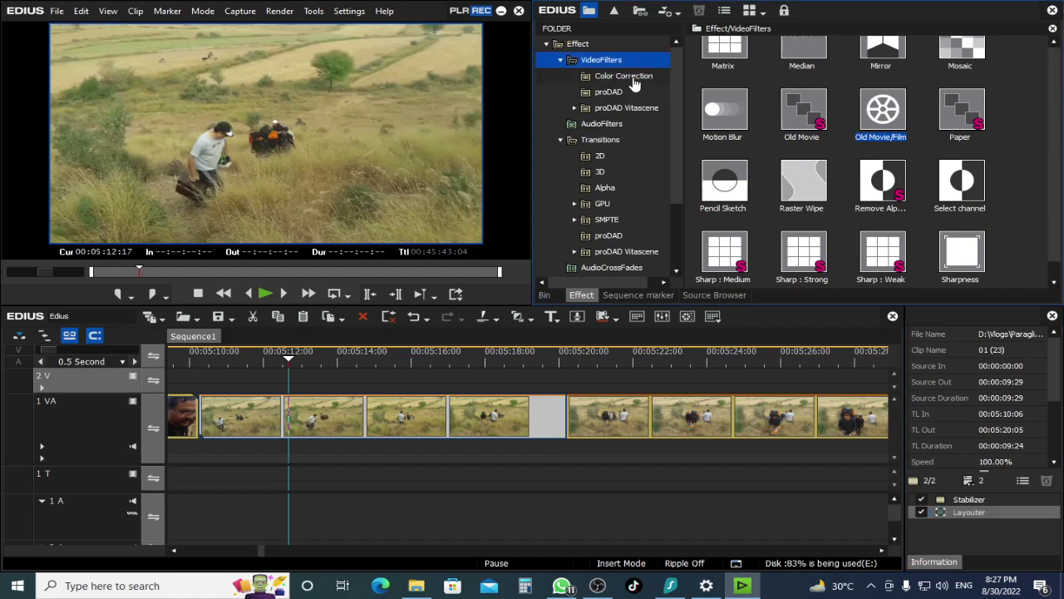
click(632, 77)
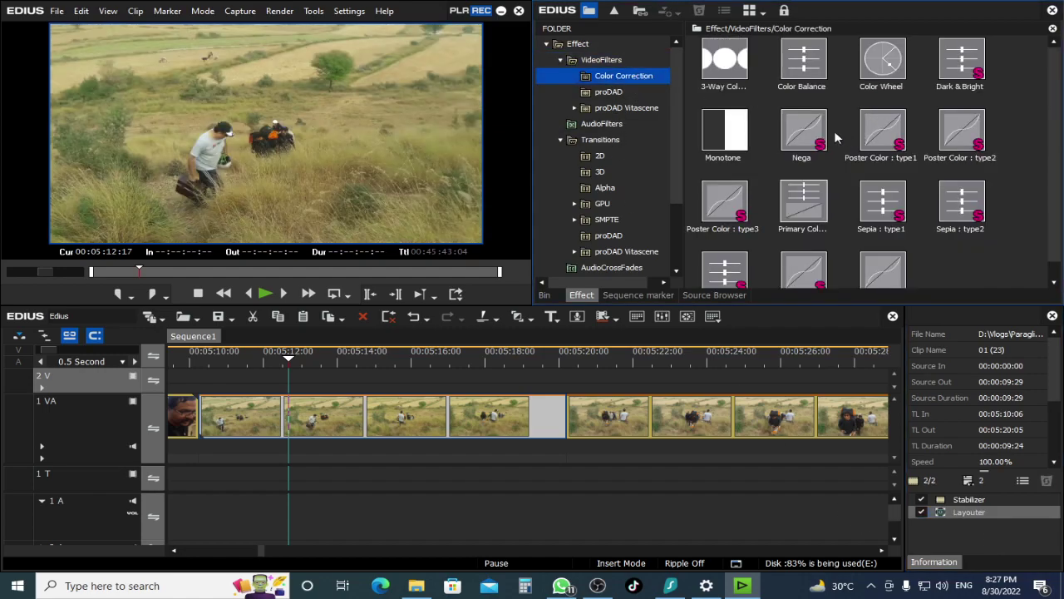
click(605, 61)
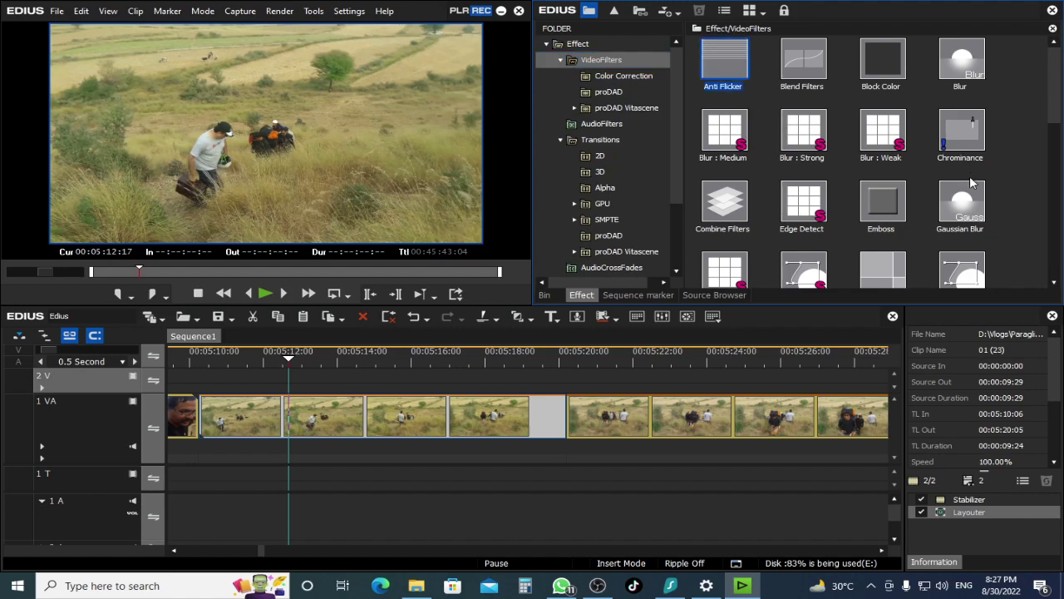
scroll(972, 179, down, 2)
click(884, 243)
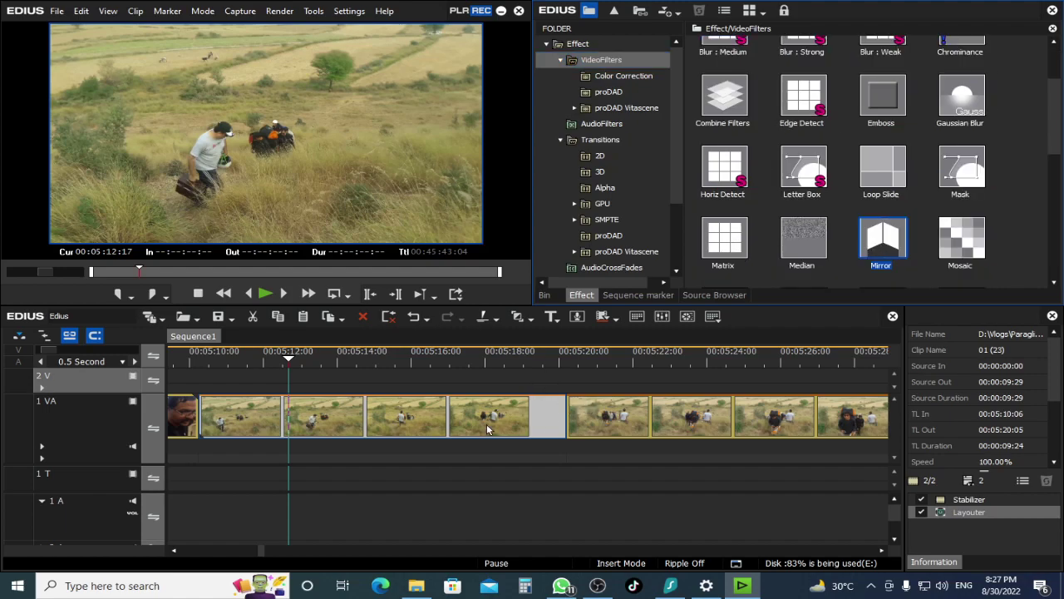
Find the selfie clip 01 (47) further along the sequence, select it and place the playhead at 00:26:27:13.
drag(414, 363, 644, 393)
scroll(616, 358, down, 7)
scroll(644, 394, up, 4)
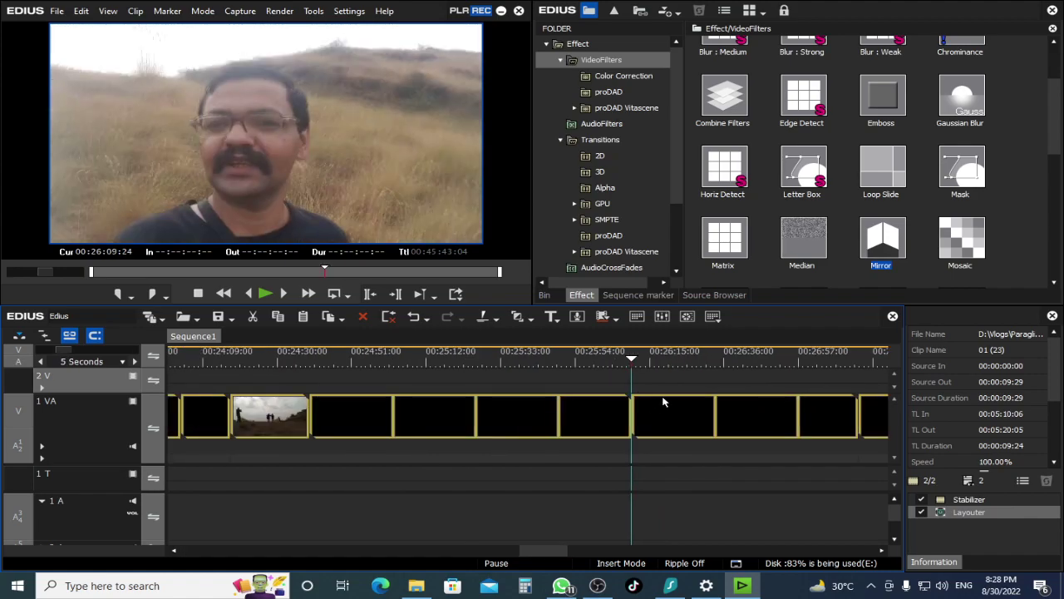
click(668, 356)
drag(668, 356, 694, 361)
click(672, 416)
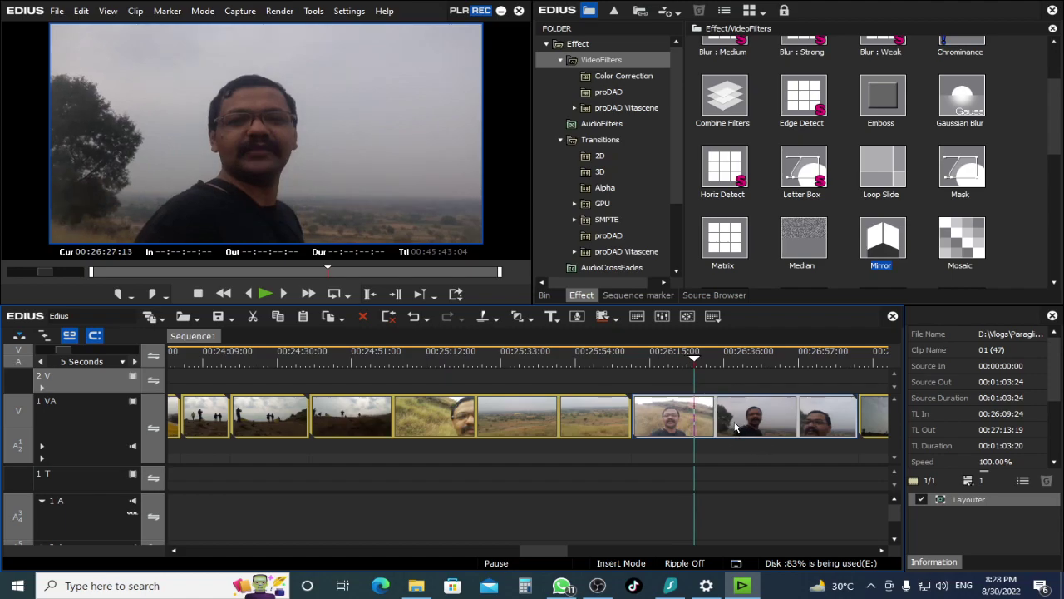
Add the Mirror filter to clip 01 (47) at 00:26:37:23 and enable vertical flipping alongside horizontal flipping.
drag(701, 357, 731, 364)
drag(883, 243, 950, 509)
double_click(963, 512)
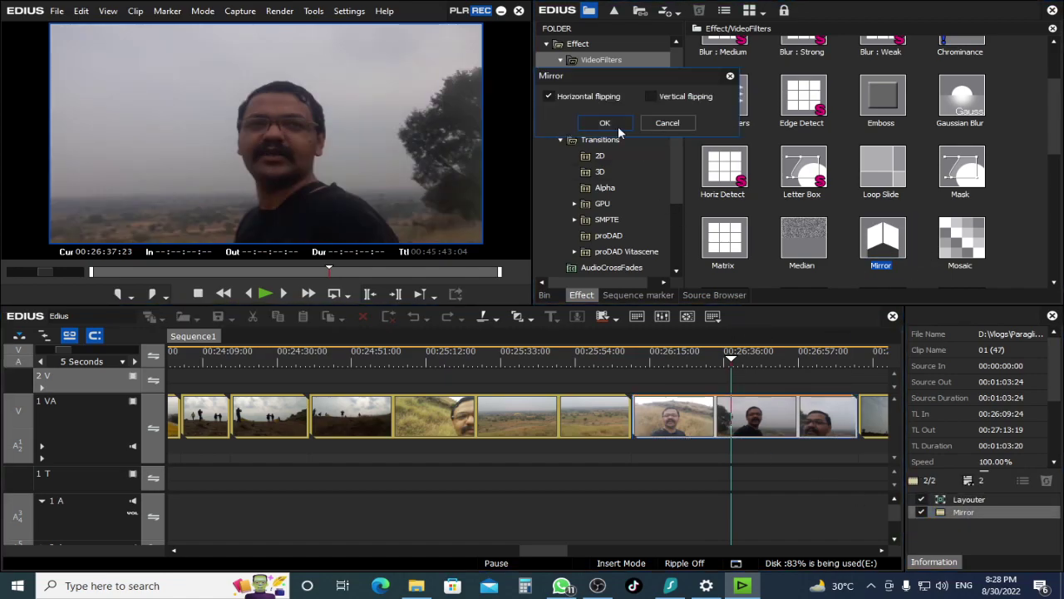
click(653, 98)
click(605, 122)
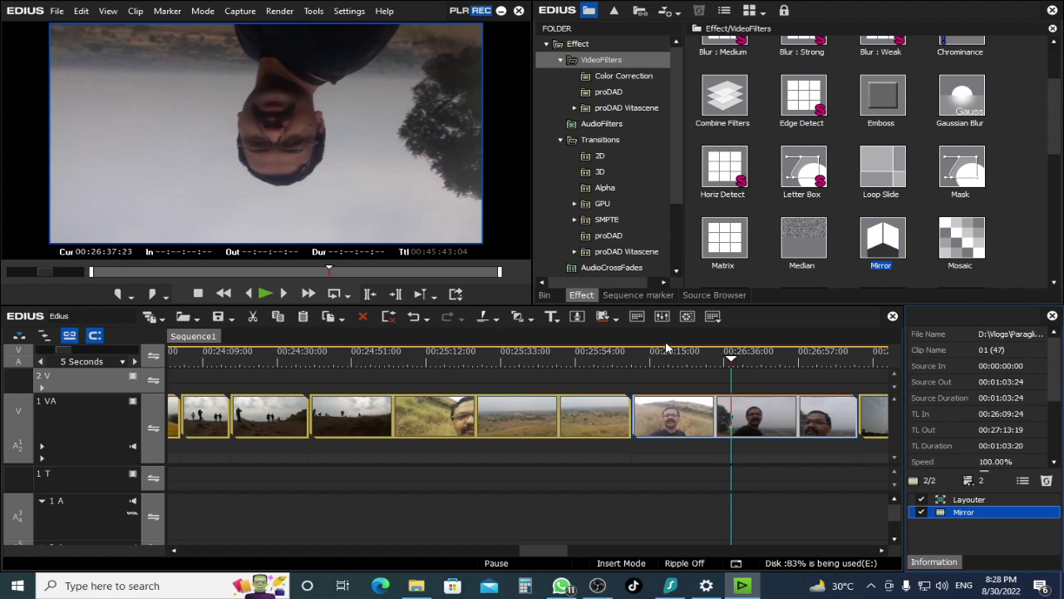
Play the mirrored selfie clip from near its start and move the playhead to 00:26:32:23.
click(656, 363)
key(space)
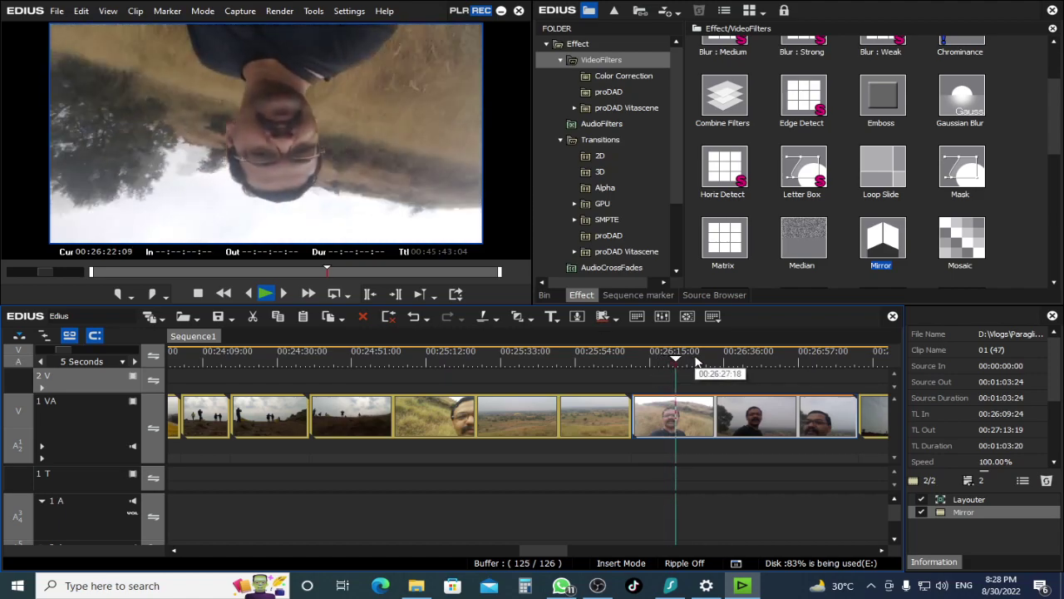
drag(679, 366, 713, 363)
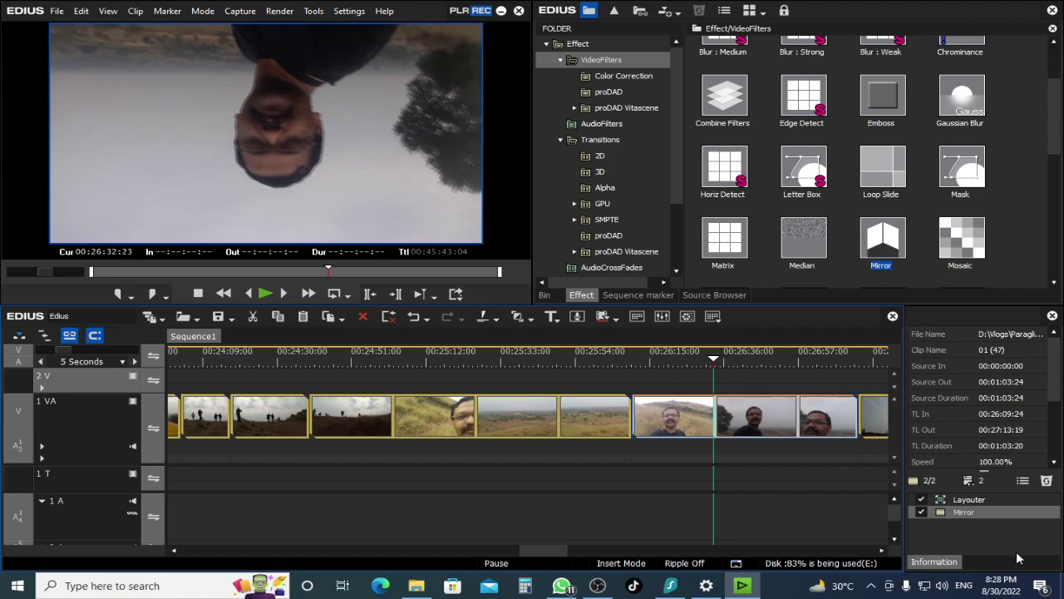
Add a second Mirror filter to clip 01 (47) with only vertical flipping enabled.
drag(884, 252, 726, 416)
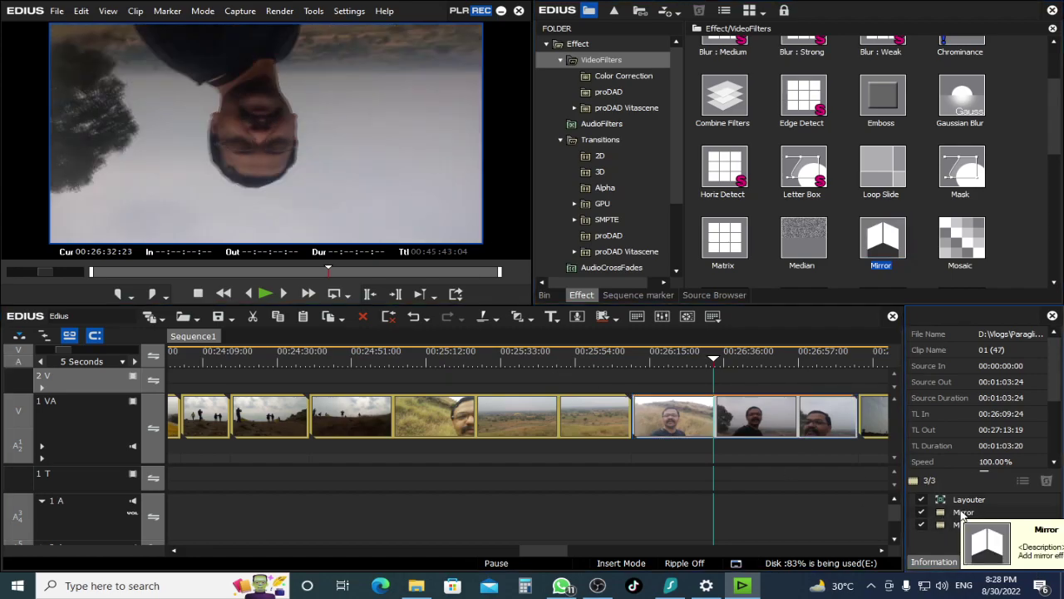
double_click(955, 525)
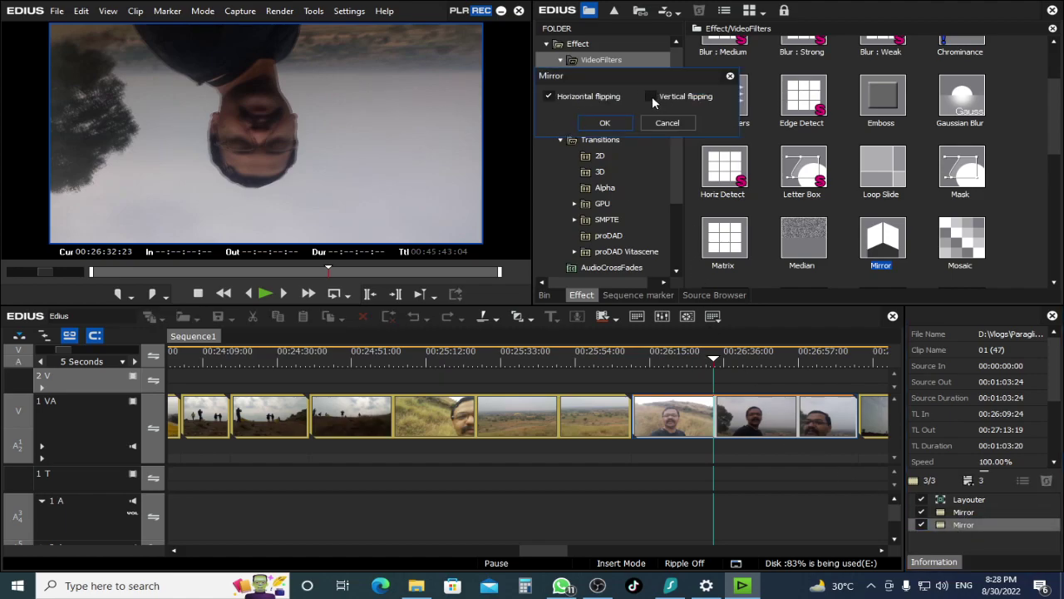
click(548, 97)
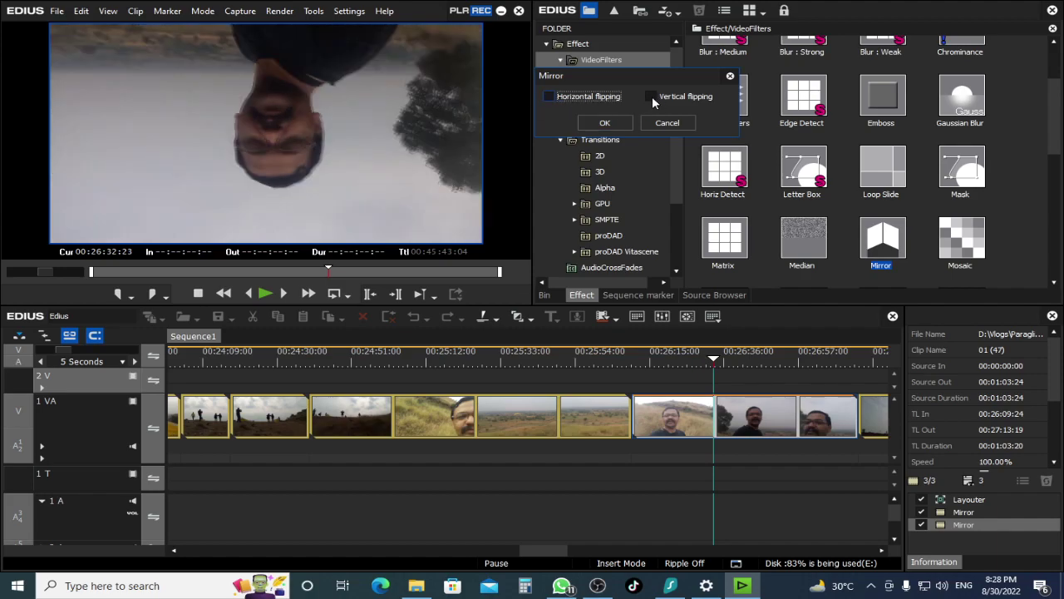
click(651, 96)
key(Return)
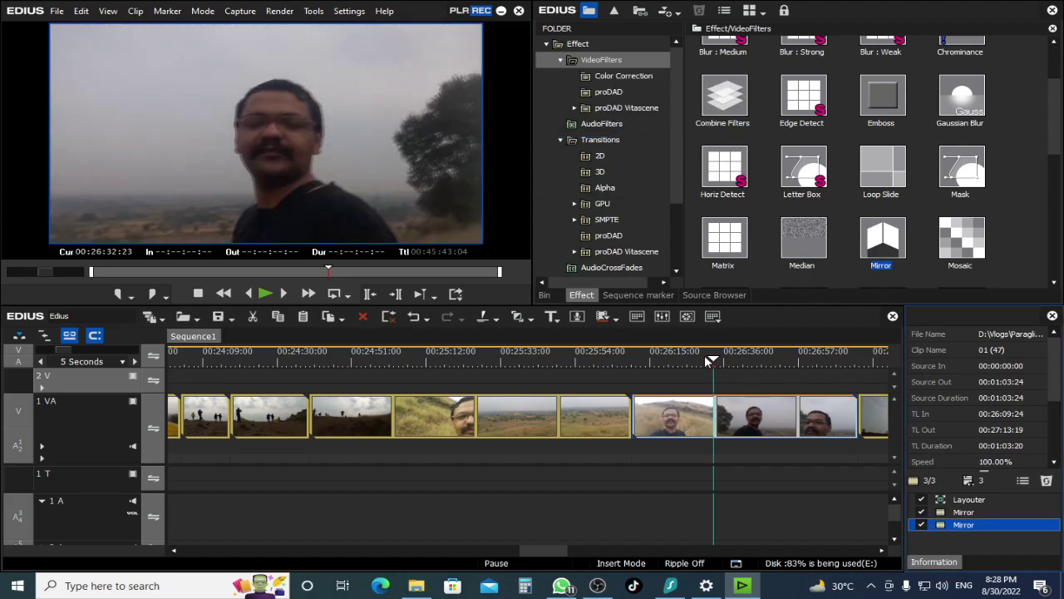
Play and scrub the double-mirrored clip, set the timeline scale to 1 minute and move the playhead to 00:33:41:02.
click(696, 354)
key(space)
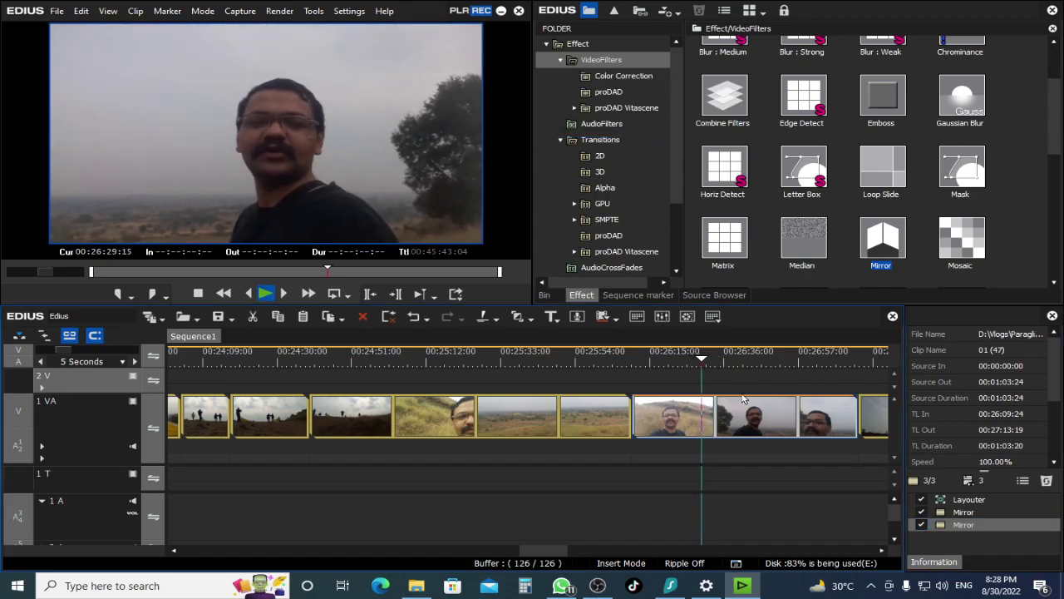
click(771, 363)
drag(770, 364, 757, 409)
scroll(757, 409, down, 2)
drag(666, 346, 758, 383)
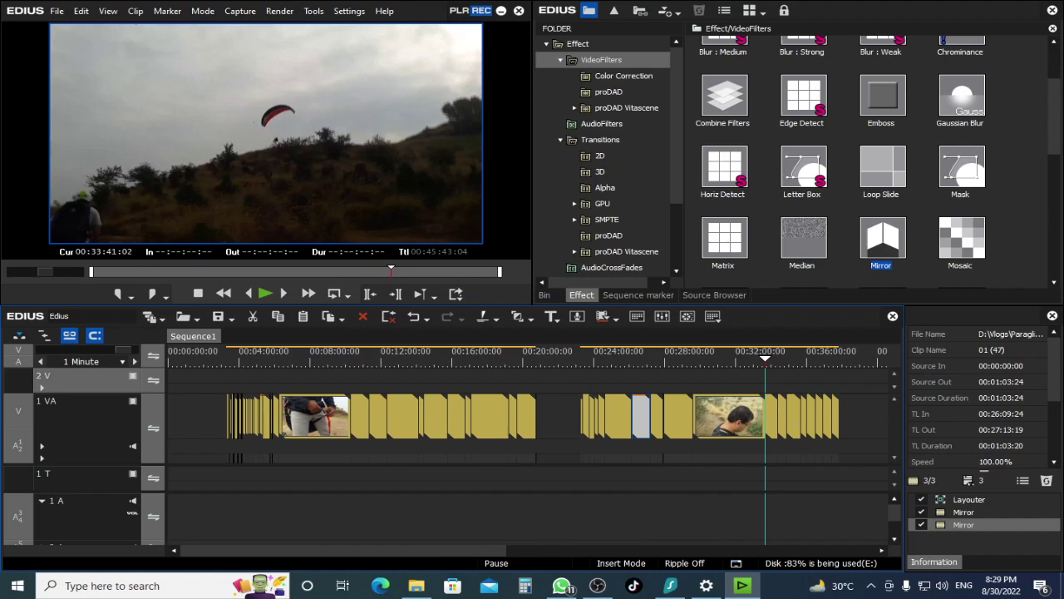